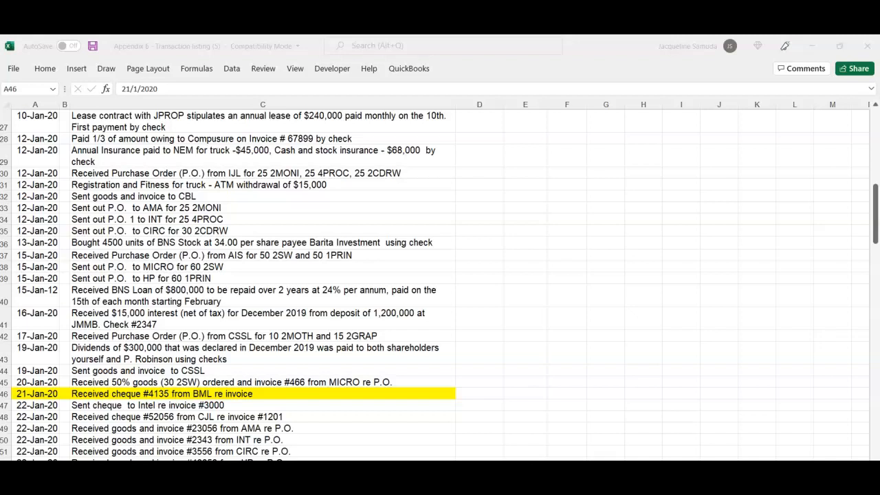
scroll(261, 282, "up", 8)
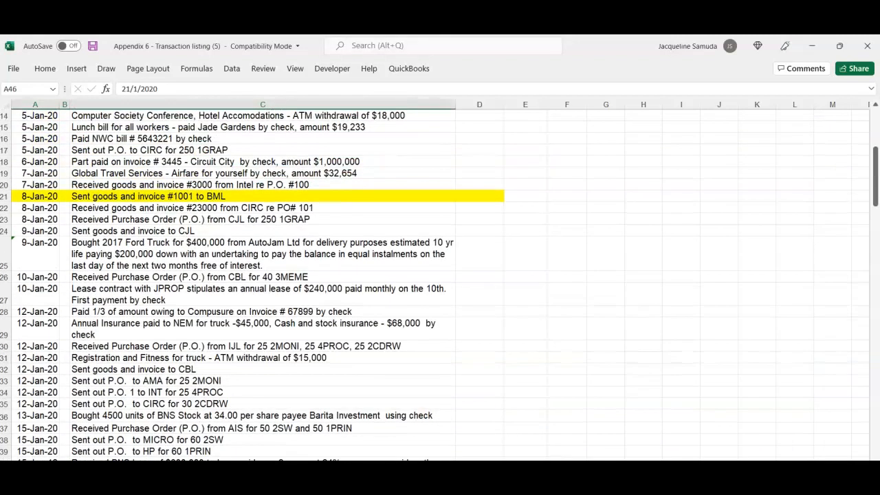
scroll(262, 282, "up", 1)
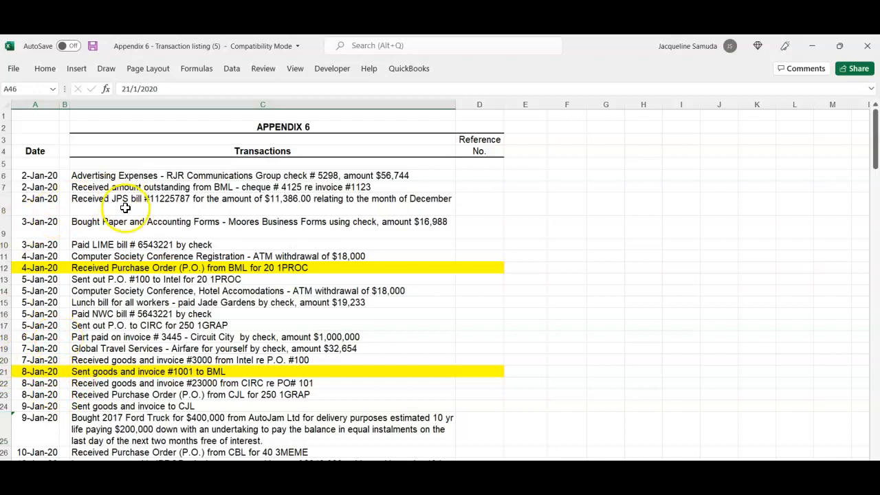
left_click(45, 70)
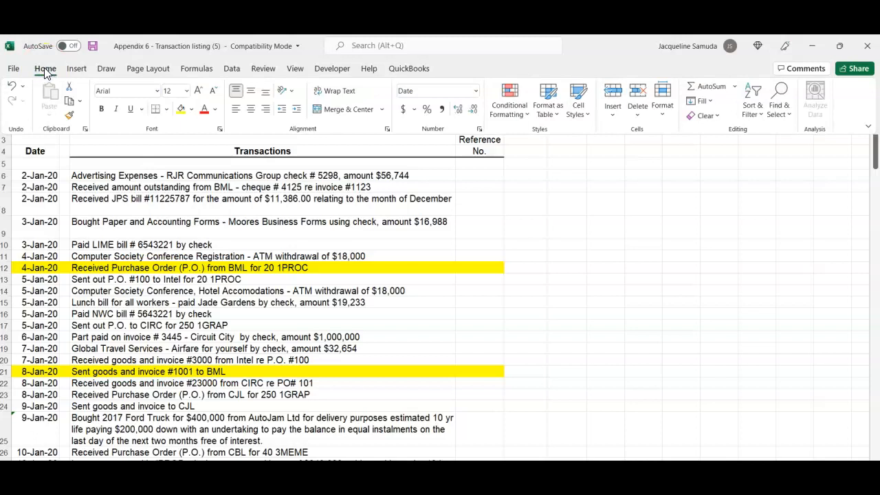
left_click(192, 110)
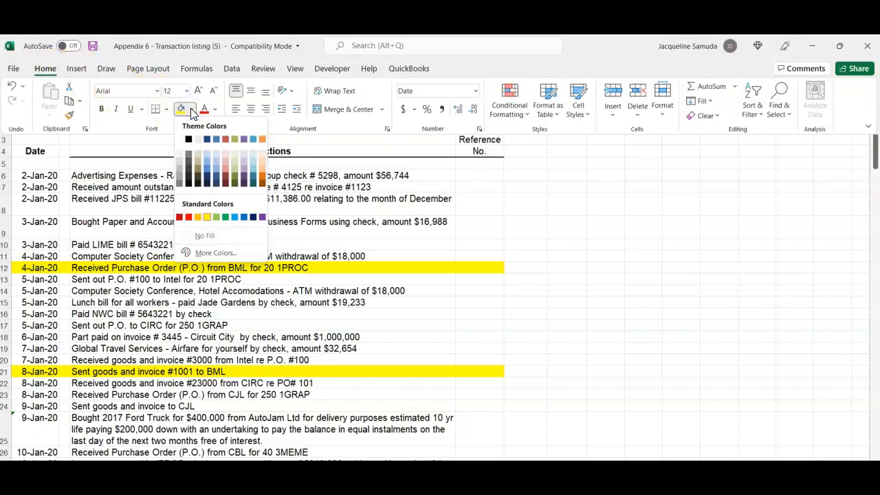
left_click(255, 165)
scroll(260, 165, "down", 11)
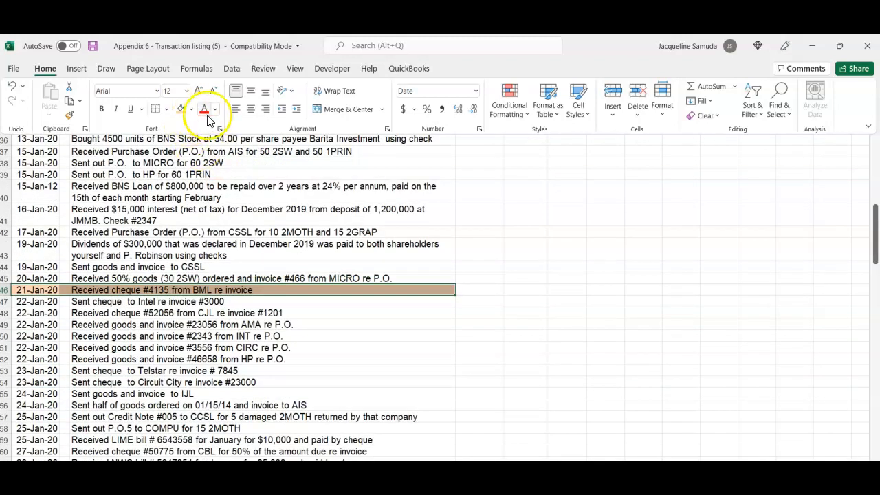
left_click(15, 90)
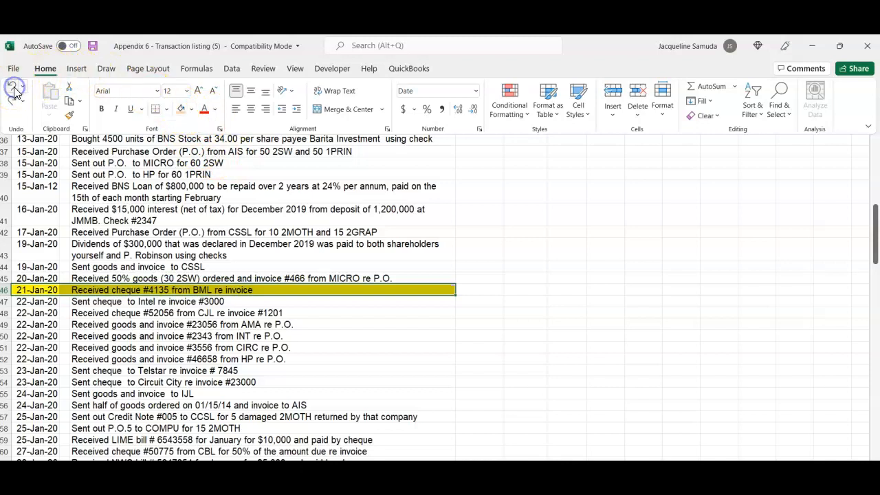
Highlight the 2-Jan-20 advertising expenses transaction, cells A6:D6, with a light orange fill.
scroll(15, 88, "up", 3)
scroll(14, 88, "up", 5)
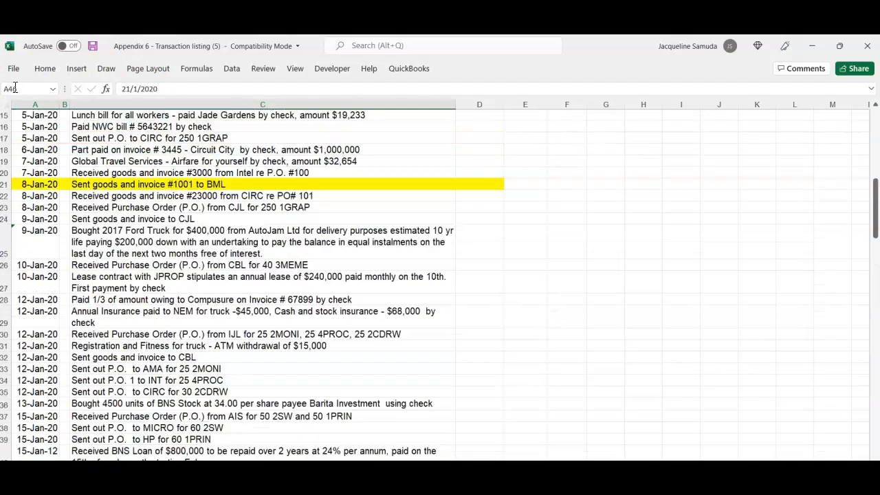
scroll(15, 88, "up", 3)
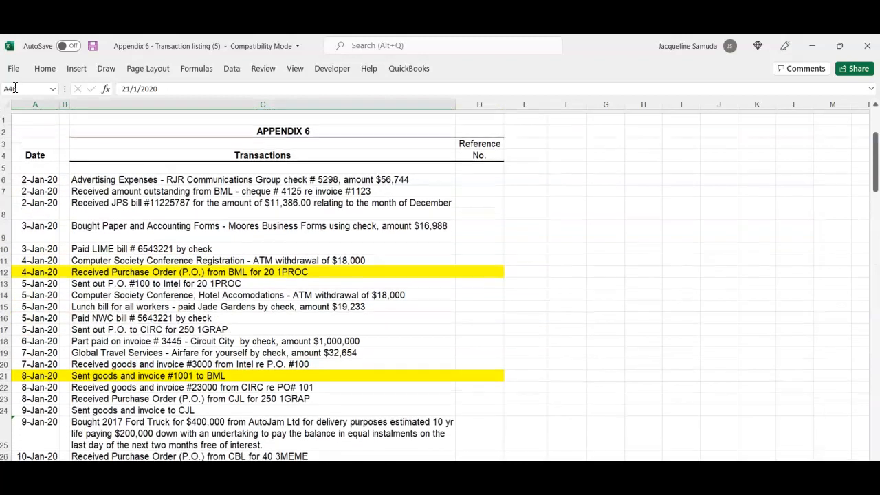
left_click(36, 173)
key("shift+Right")
key("shift+Right")
key("shift+Right")
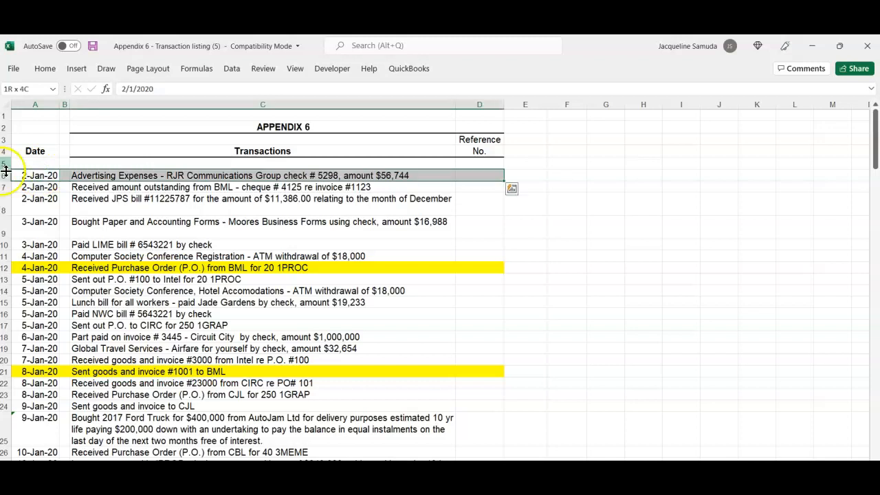
left_click(45, 69)
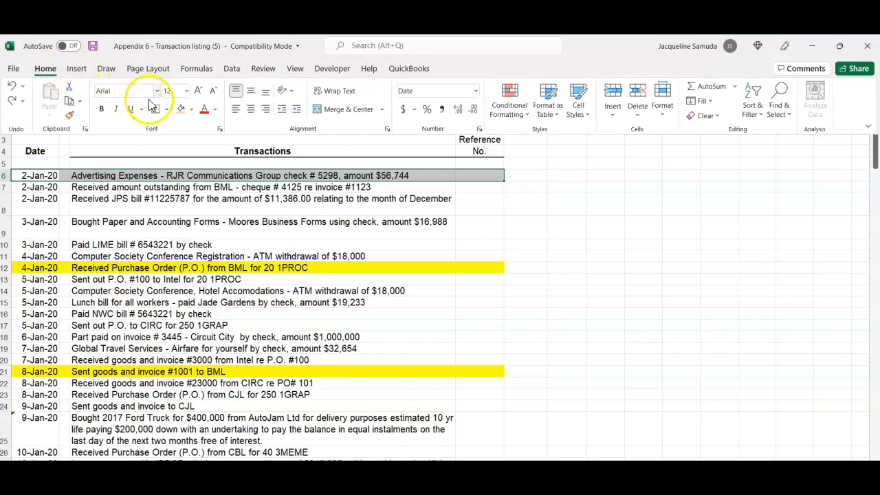
left_click(180, 110)
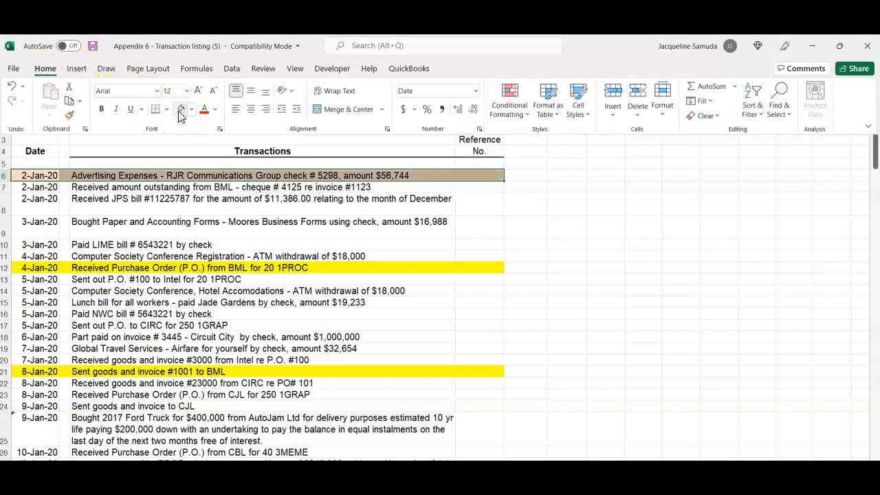
left_click(527, 187)
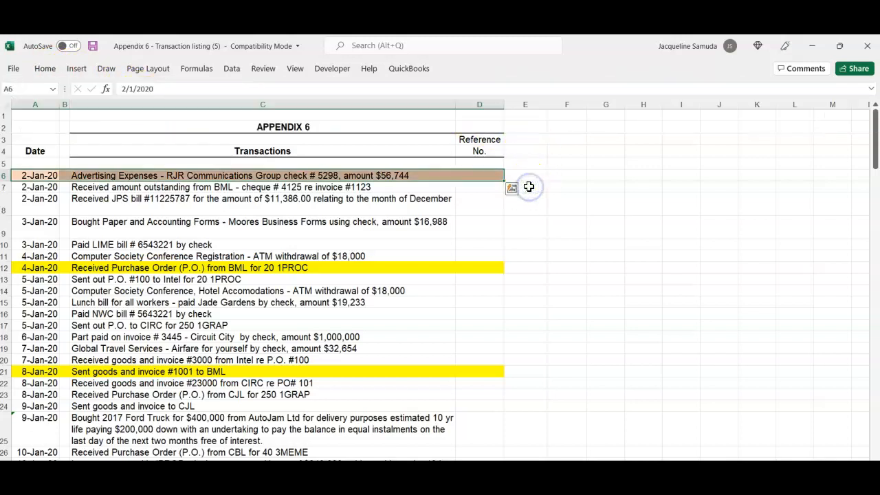
left_click(529, 187)
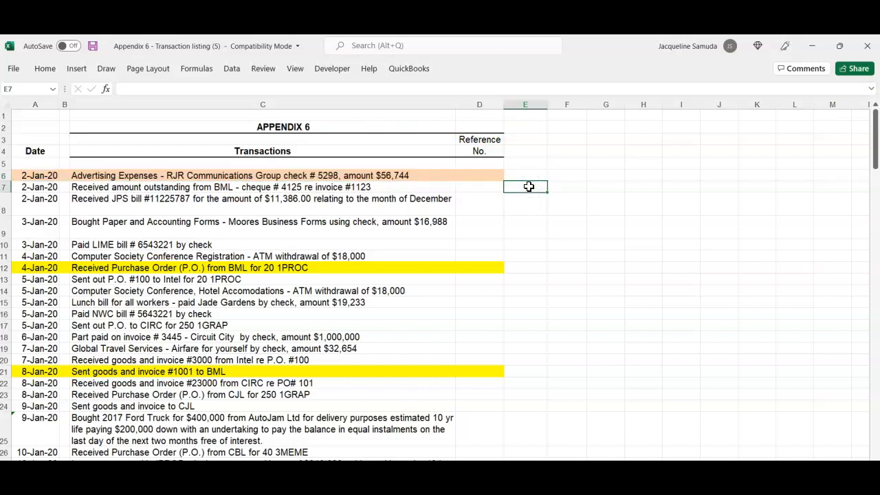
Enter the label "Cash transaction" in cell F6 beside the advertising expenses entry.
left_click(318, 177)
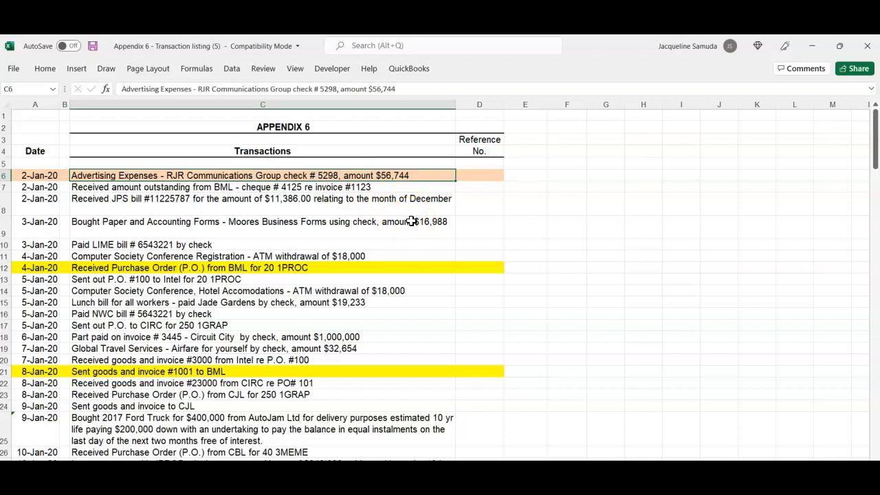
left_click(562, 175)
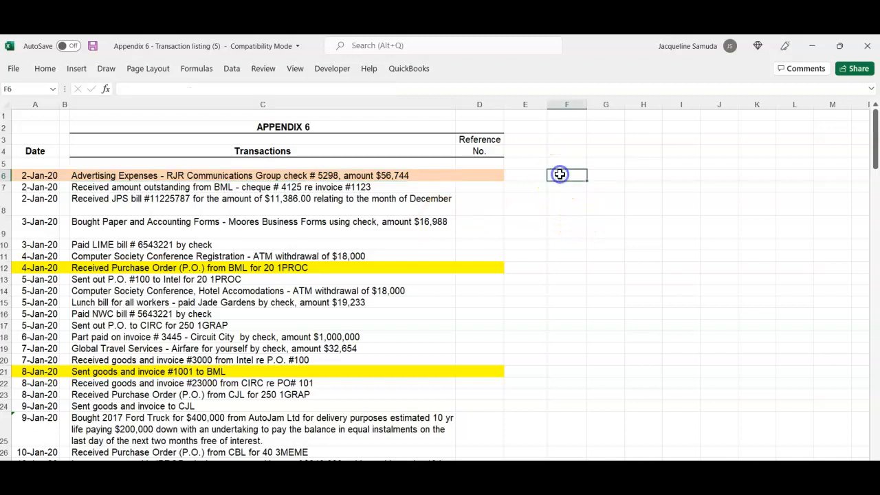
type("Cash transactions")
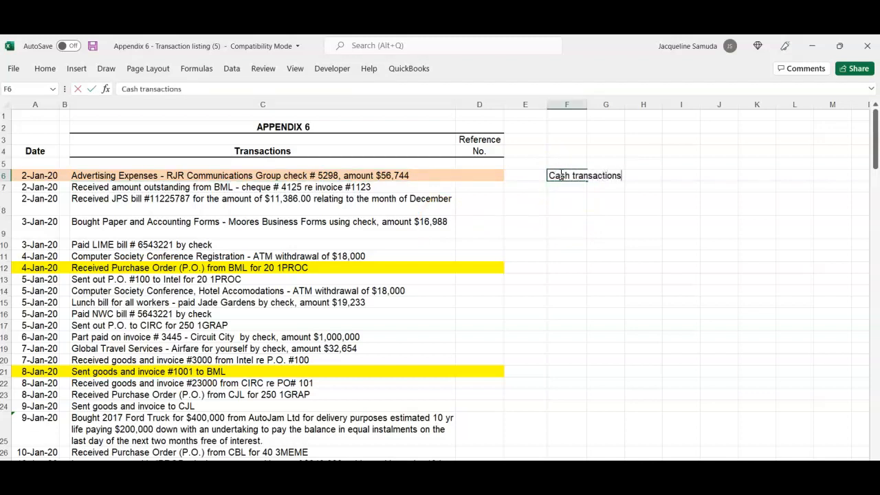
key("BackSpace")
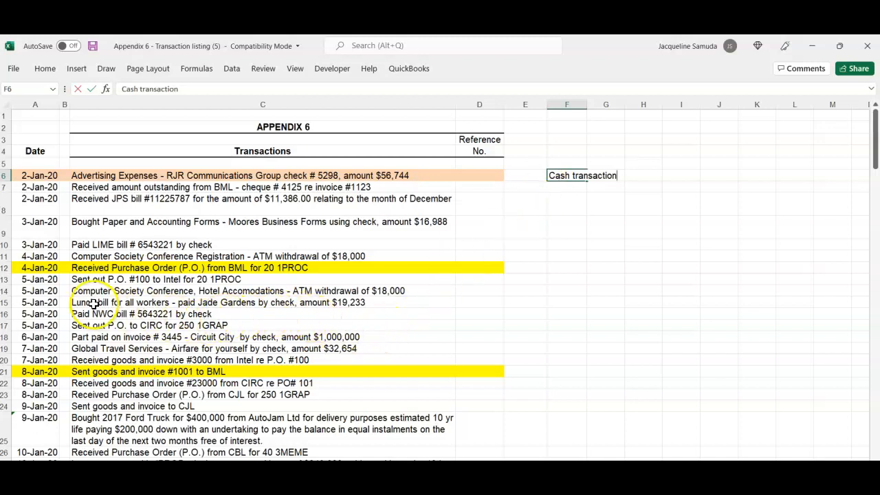
Highlight the 5-Jan-20 Computer Society Conference hotel accommodation transaction, cells A14:D14, with a light blue fill.
left_click(15, 292)
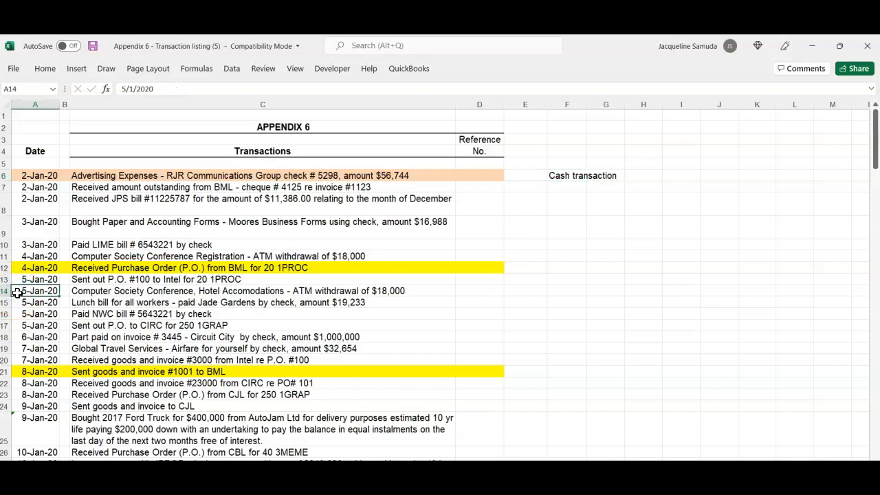
key("shift+Right")
key("shift+Right")
key("shift+Right")
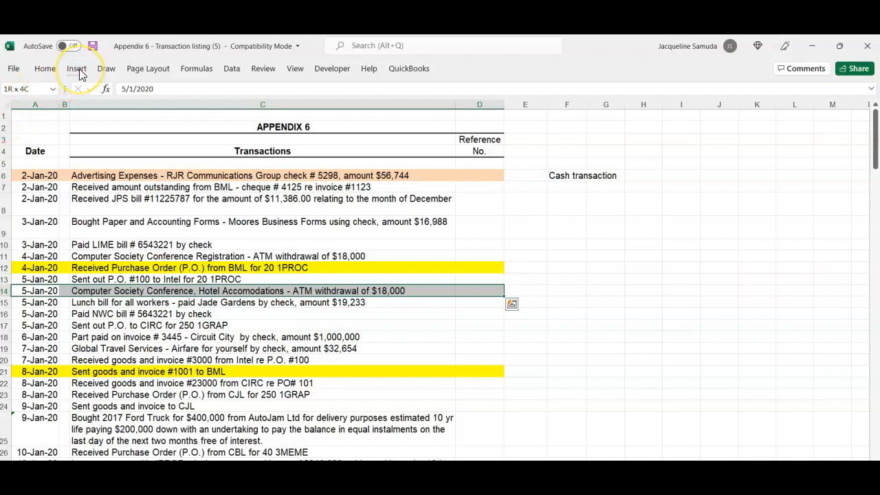
left_click(44, 67)
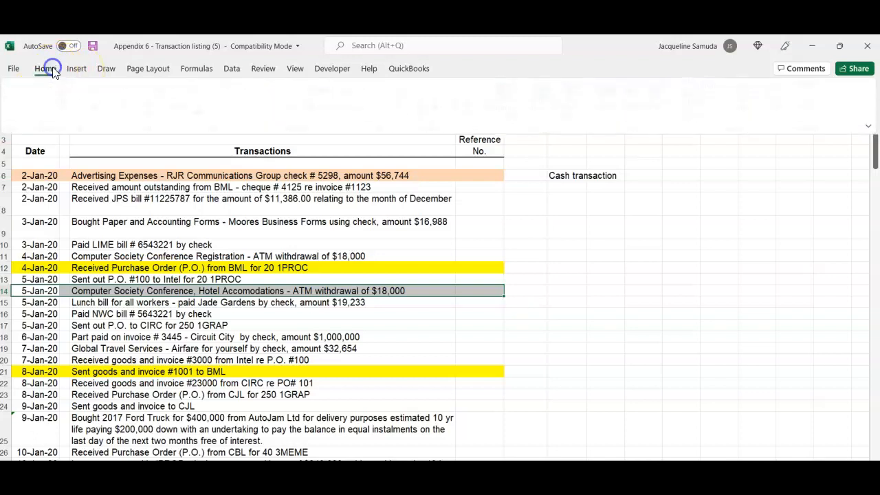
left_click(191, 110)
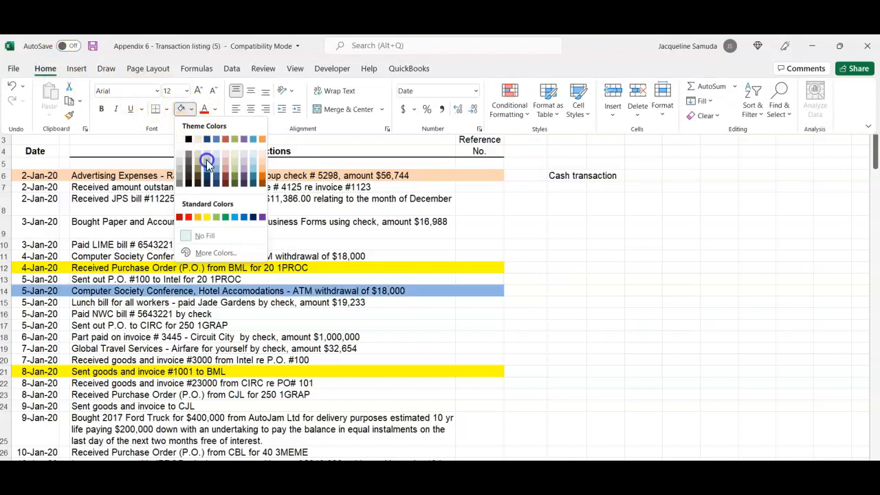
left_click(206, 159)
left_click(599, 275)
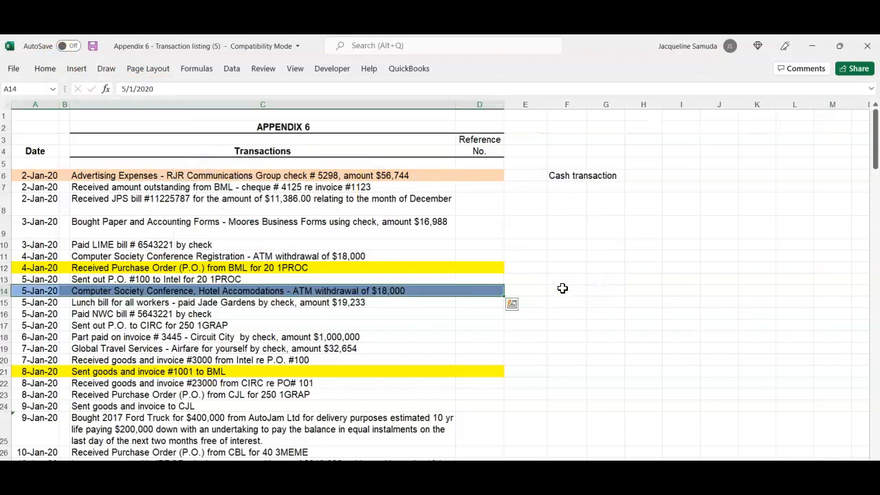
left_click(562, 288)
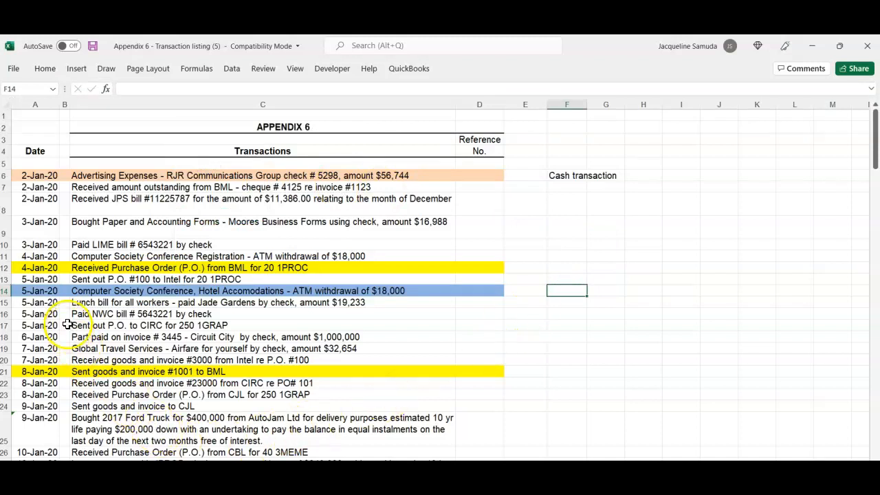
Highlight the 4-Jan-20 Computer Society Conference registration transaction, cells A11:D11, with the same light blue fill.
left_click(16, 257)
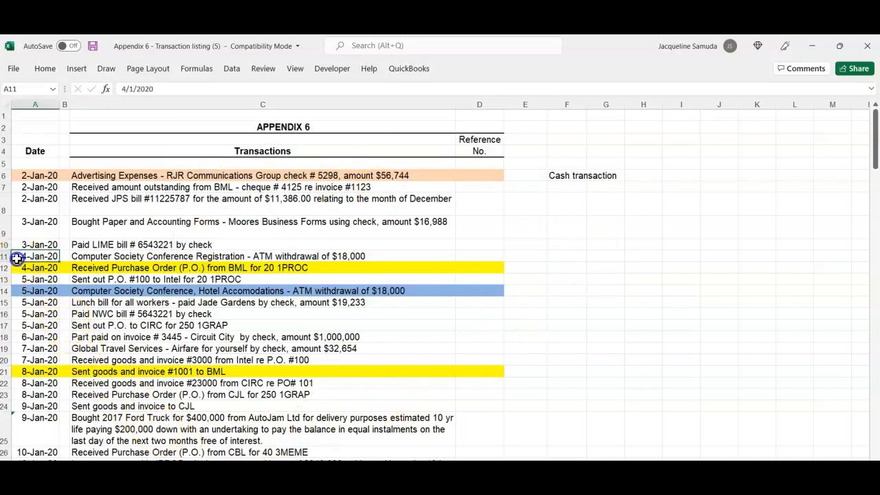
key("shift+Right")
key("shift+Right")
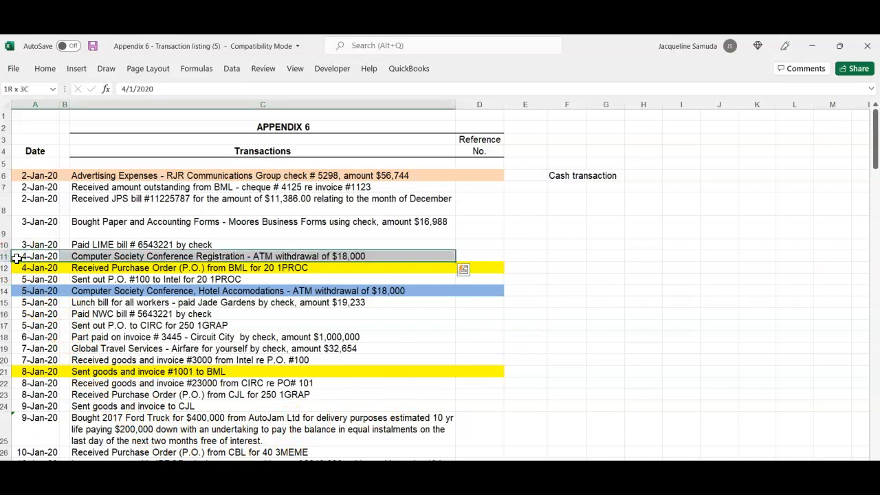
key("shift+Right")
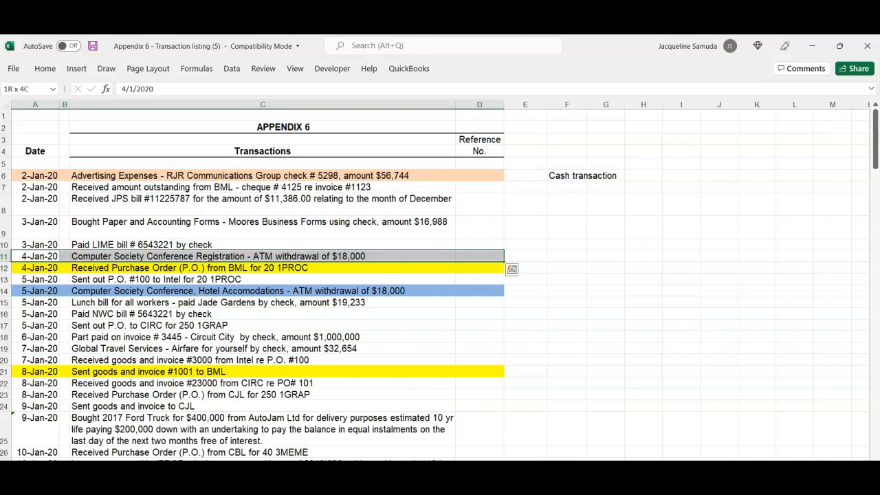
left_click(45, 69)
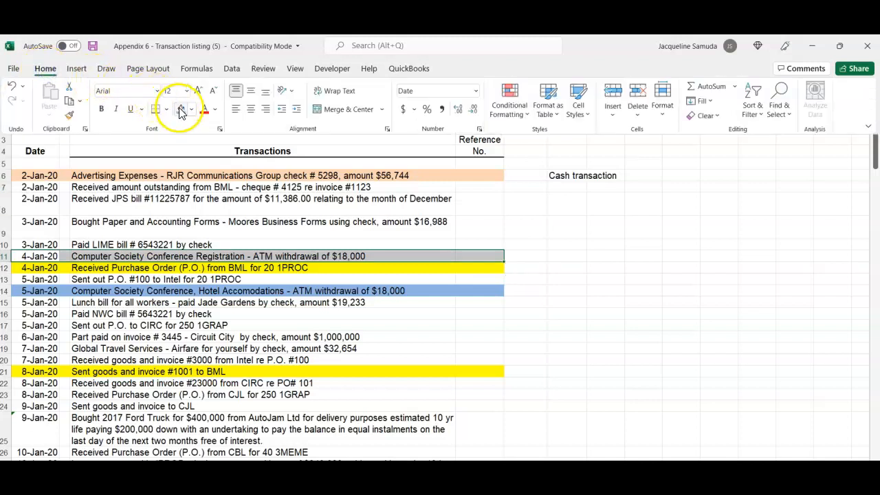
left_click(180, 110)
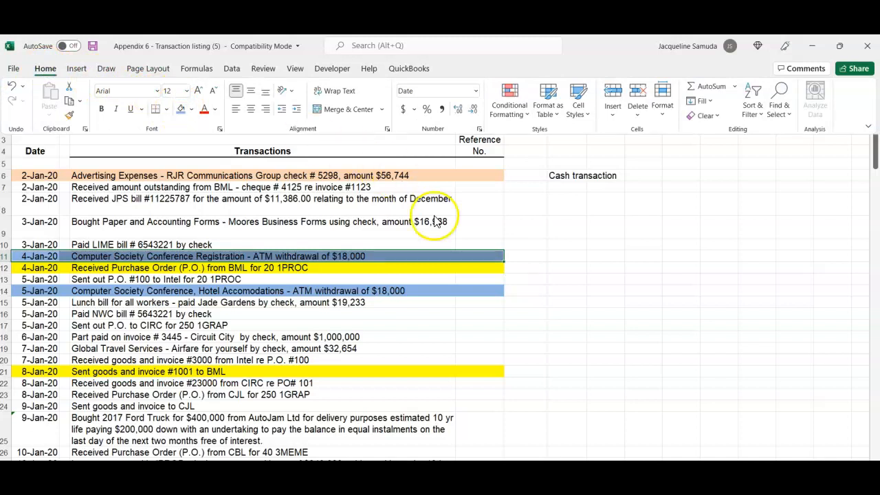
Enter the label "ATM or POS transactions" in cell F11 beside the conference registration entry.
left_click(572, 255)
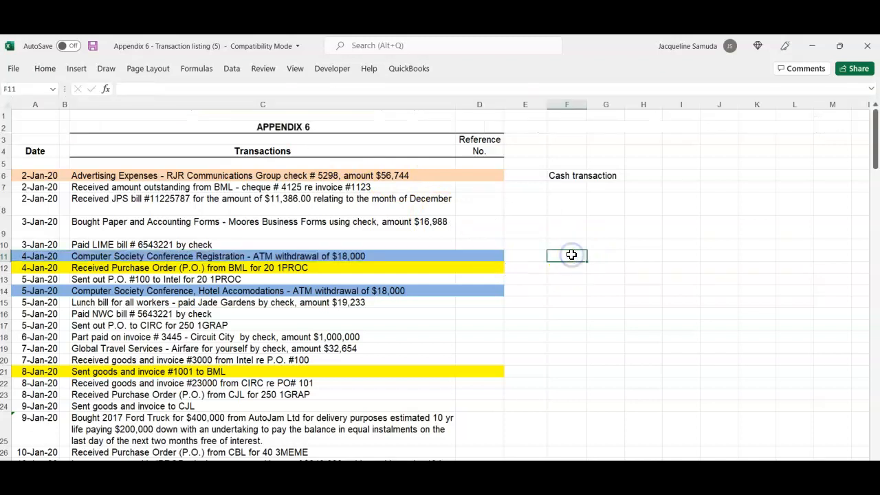
left_click(571, 255)
type("A")
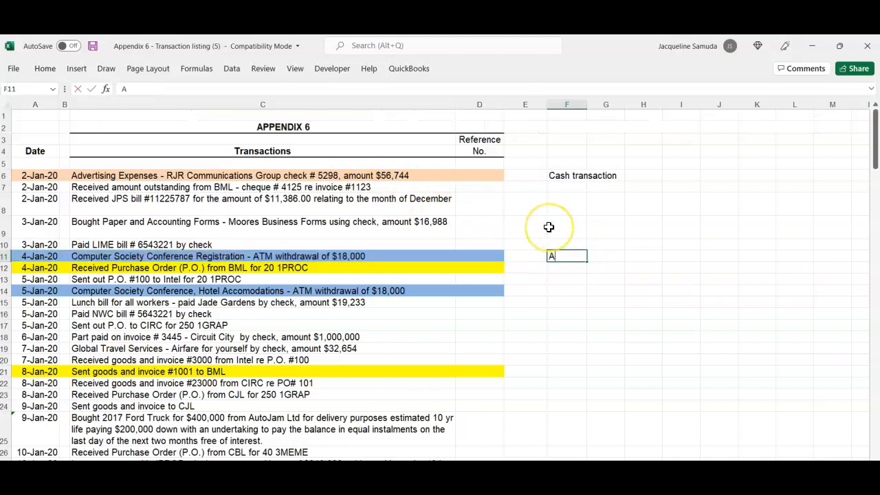
type("TM or ")
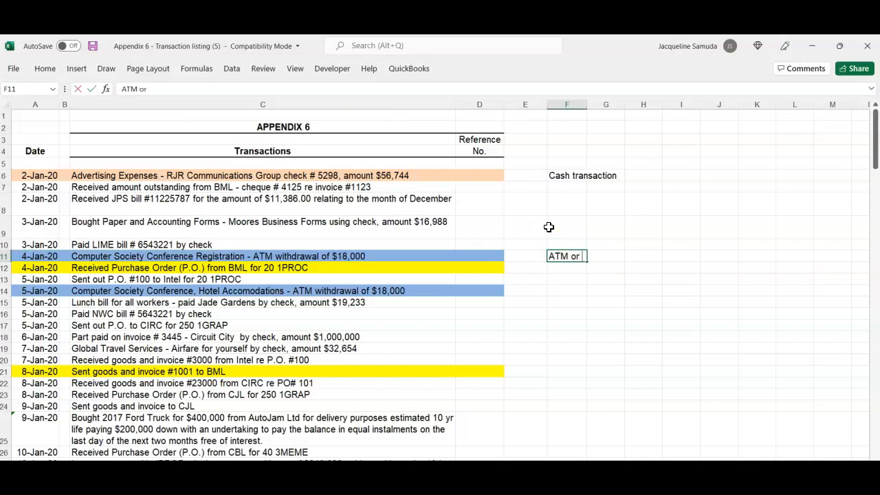
type("POS transactions")
key("Return")
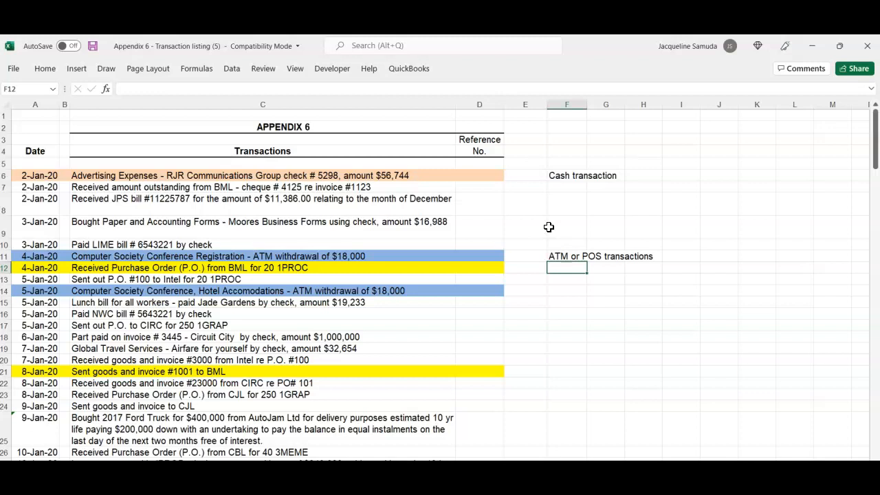
scroll(549, 227, "down", 4)
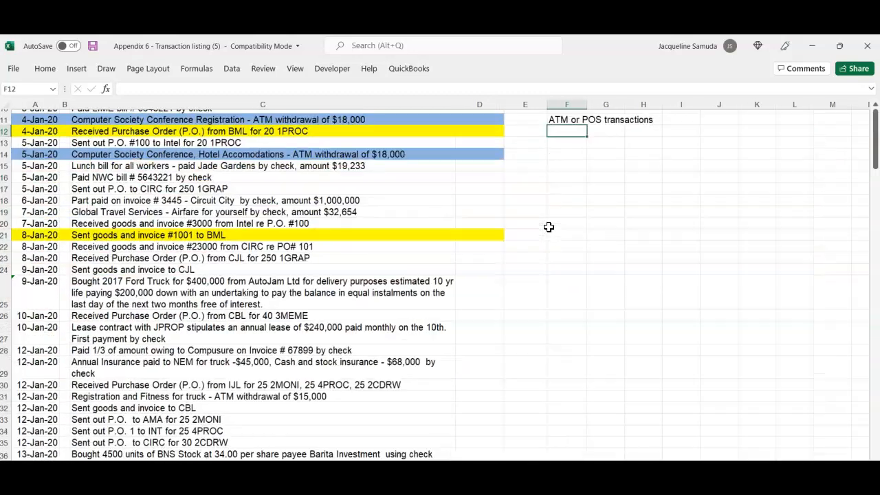
scroll(549, 227, "down", 2)
scroll(549, 227, "up", 6)
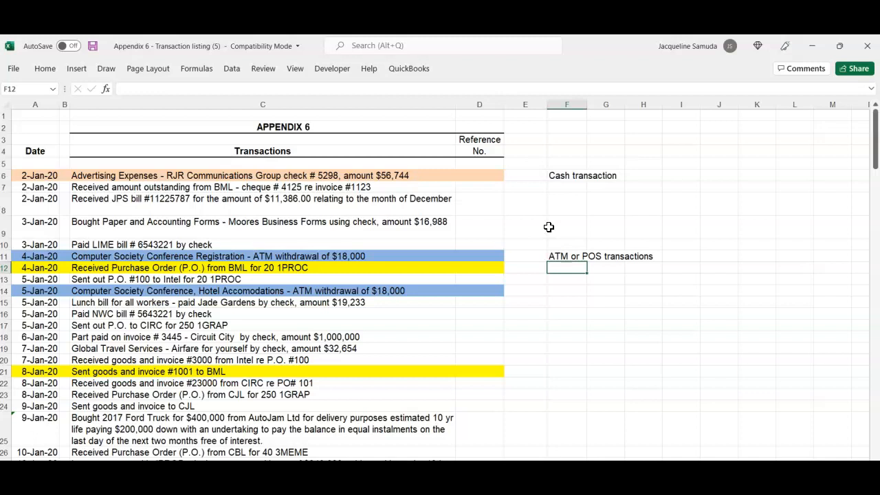
left_click(75, 69)
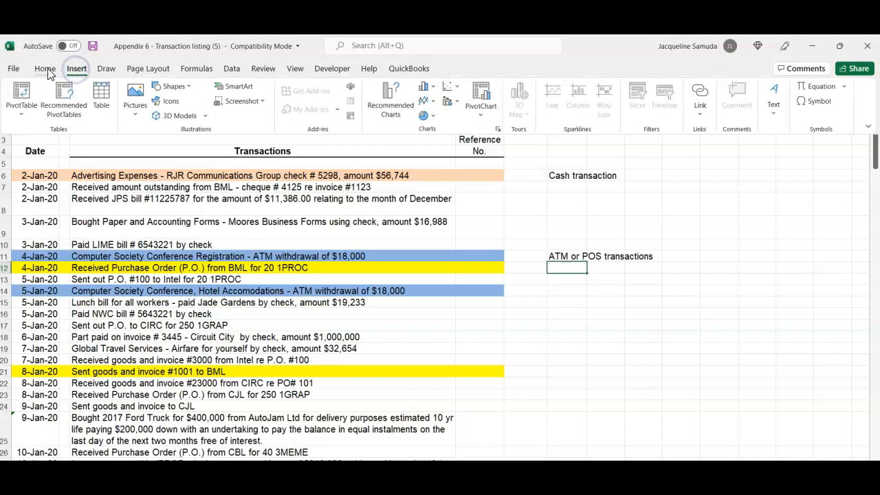
Fill cell F12, below the ATM or POS transactions label, with Olive Green, Accent 3, Lighter 40%.
left_click(45, 69)
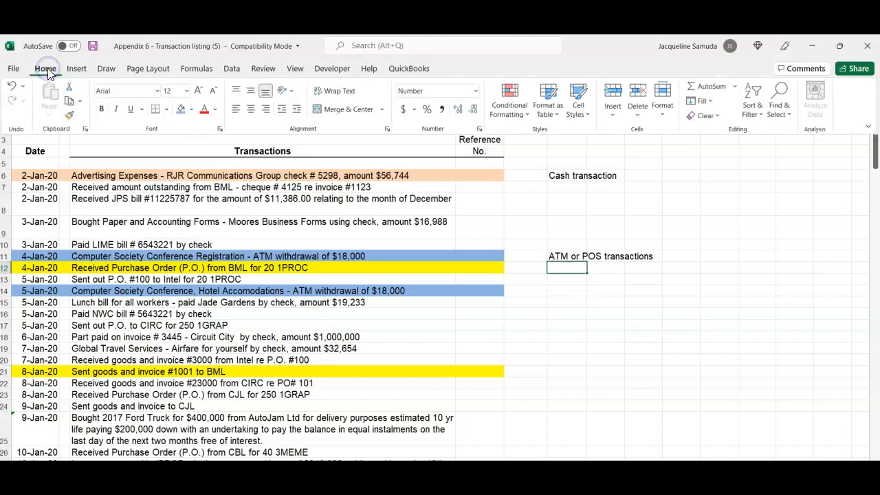
left_click(192, 110)
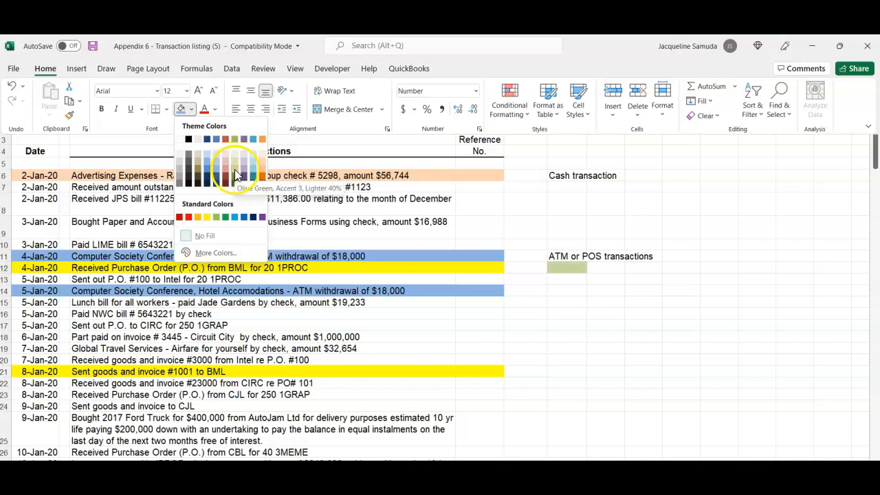
left_click(235, 174)
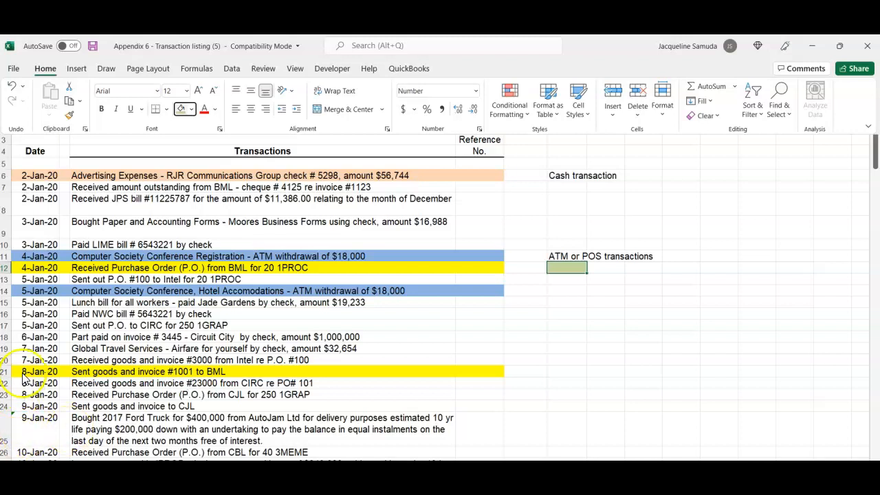
key("Escape")
Highlight the 5-Jan-20 purchase order sent out to Intel, cells A13:D13, with the olive green fill.
left_click(17, 278)
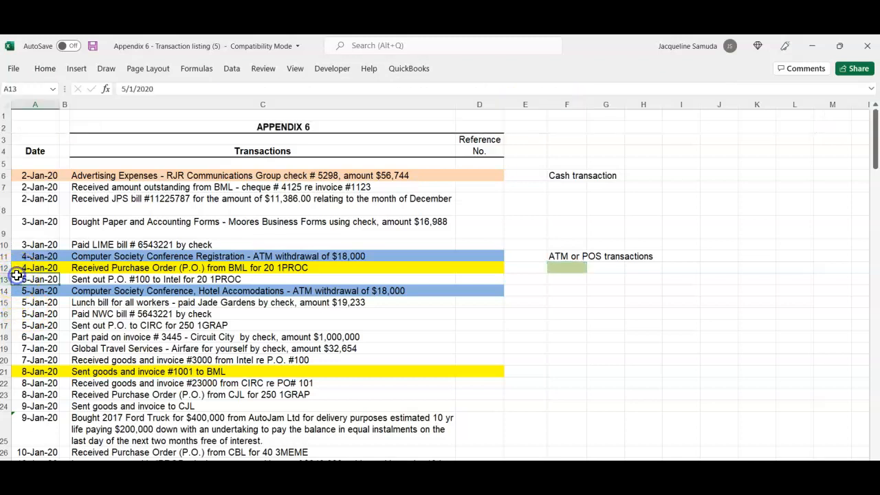
key("shift+Right")
key("shift+Right")
key("shift+Right")
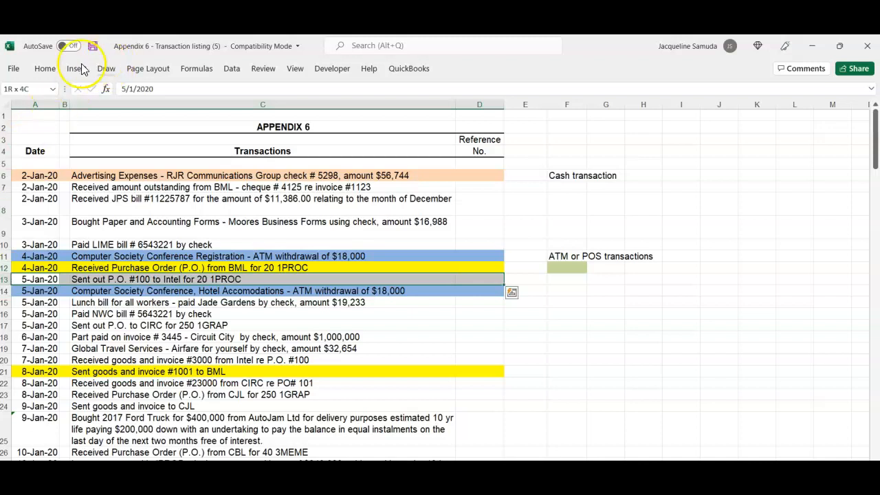
left_click(48, 70)
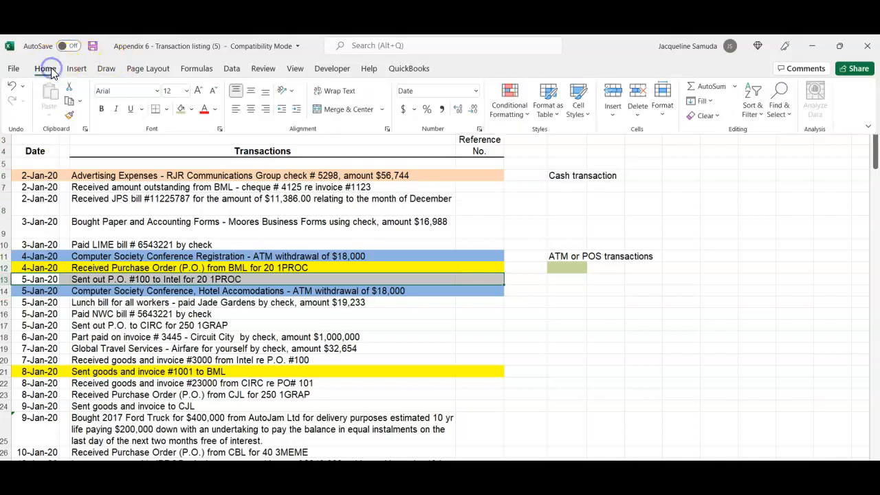
left_click(181, 110)
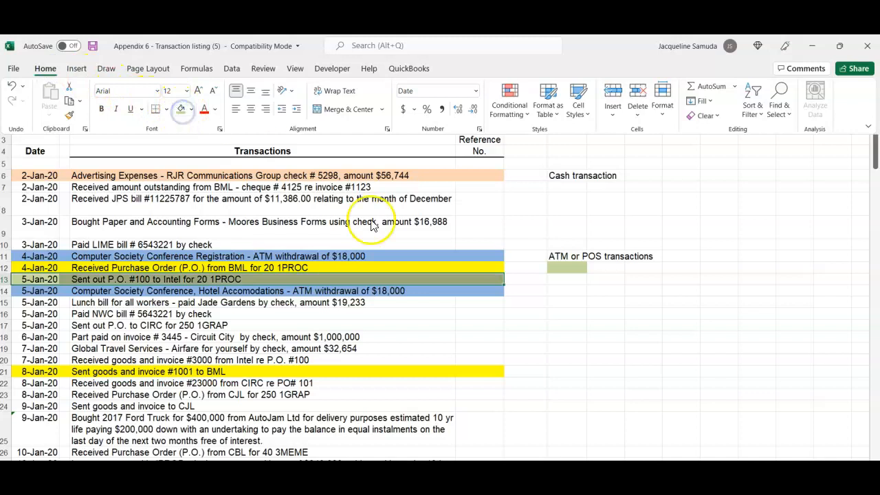
Enter the label "Credit purchase" in cell F13 beside the Intel purchase order entry.
left_click(568, 267)
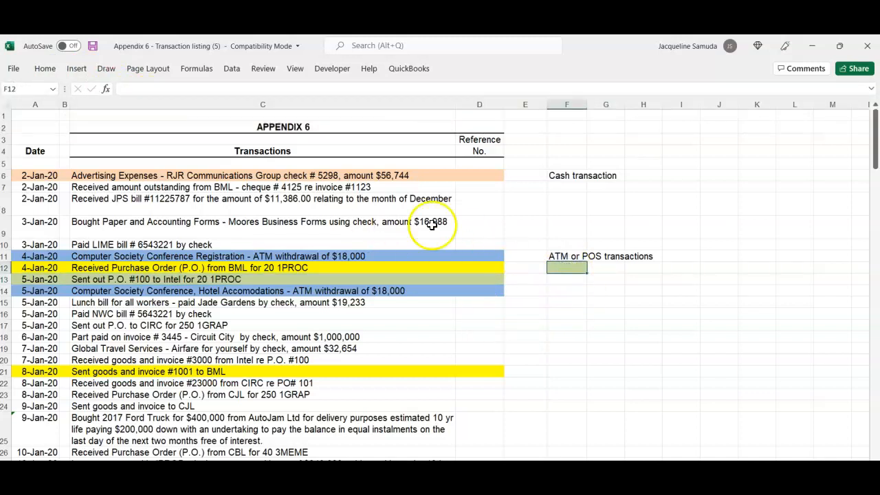
left_click(566, 278)
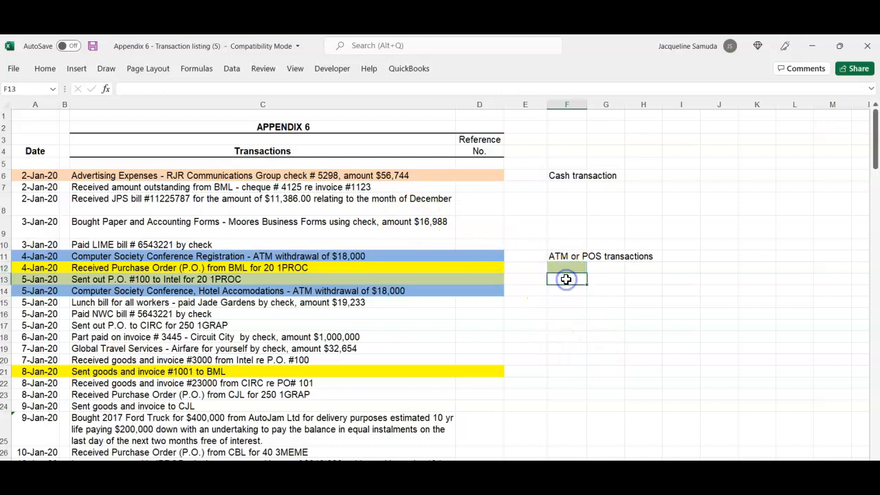
type("Cred")
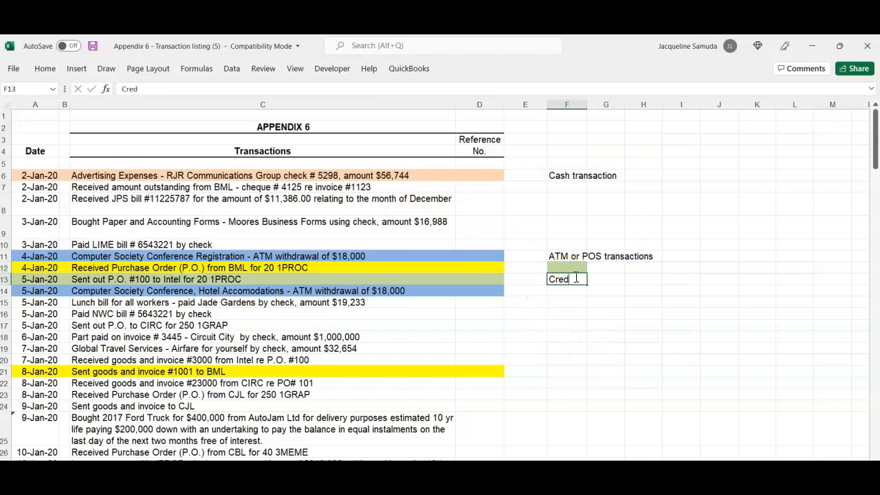
type("it purchase")
key("Return")
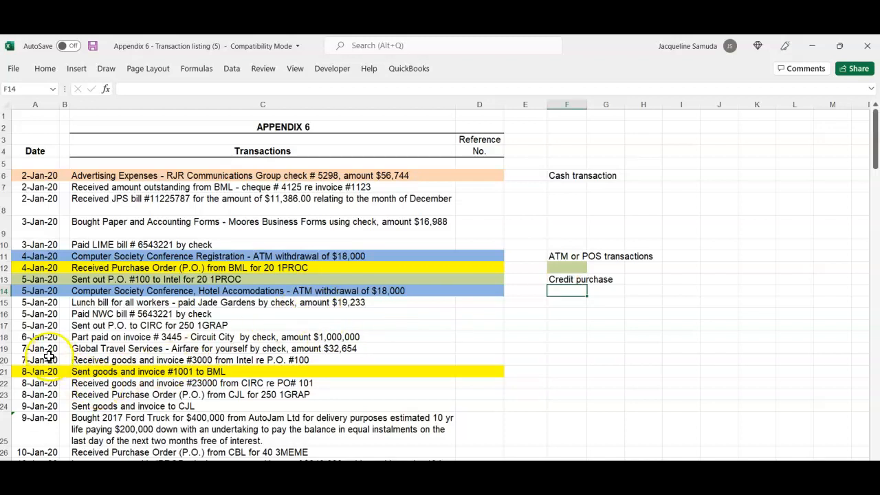
Highlight the 7-Jan-20 goods and invoice received from Intel, cells A20:D20, with the same olive green fill.
left_click(15, 359)
key("shift+Right")
key("shift+Right")
key("shift+Right")
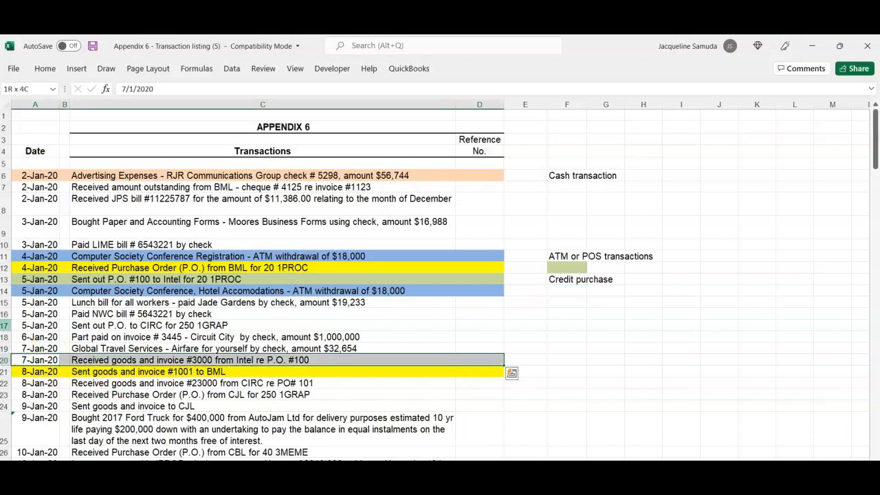
left_click(53, 71)
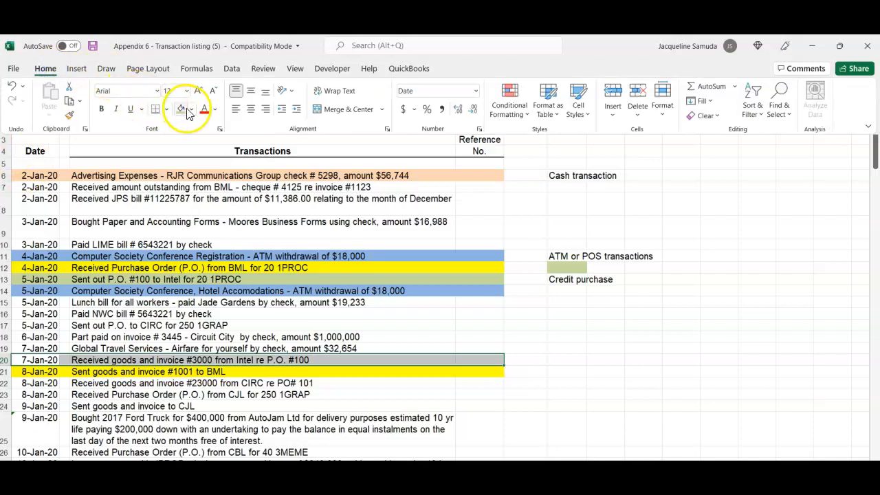
left_click(187, 112)
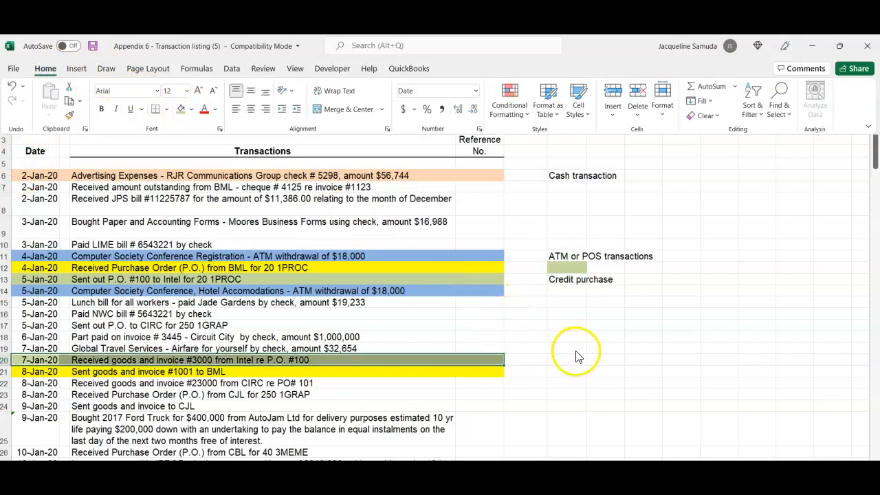
left_click(577, 356)
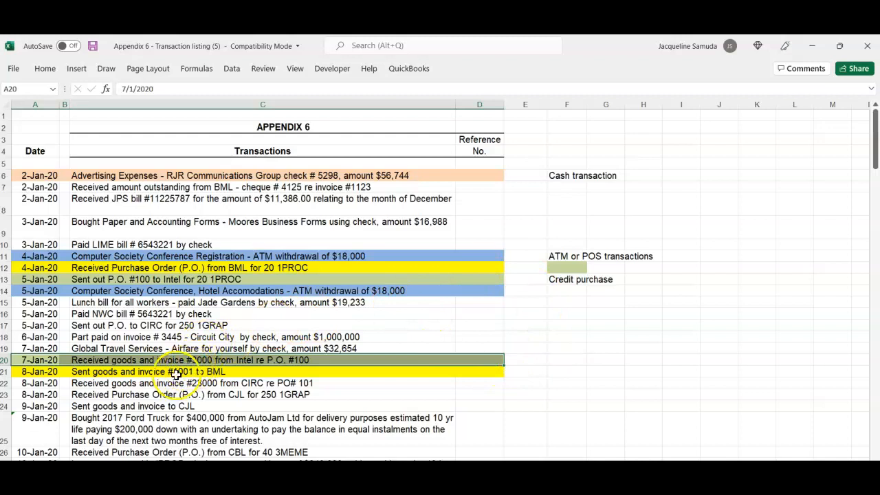
Highlight the 22-Jan-20 cheque sent to Intel, cells A47:C47, with the same olive green fill.
left_click(215, 386)
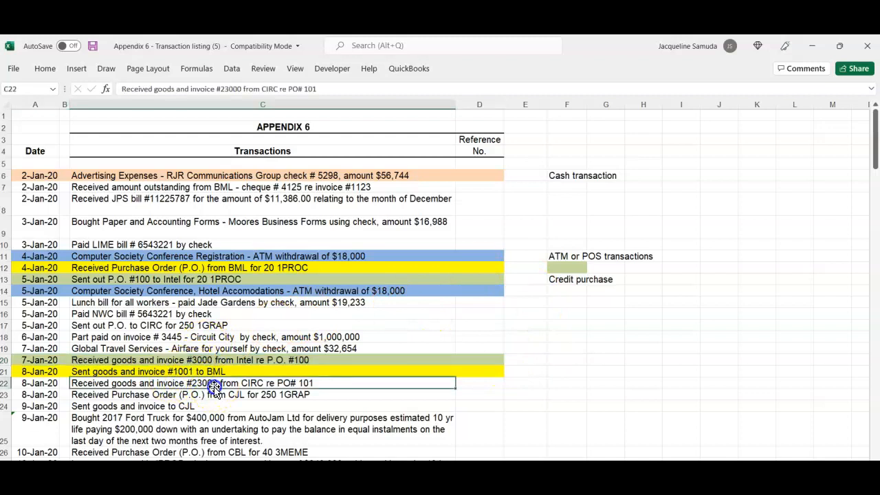
left_click(202, 360)
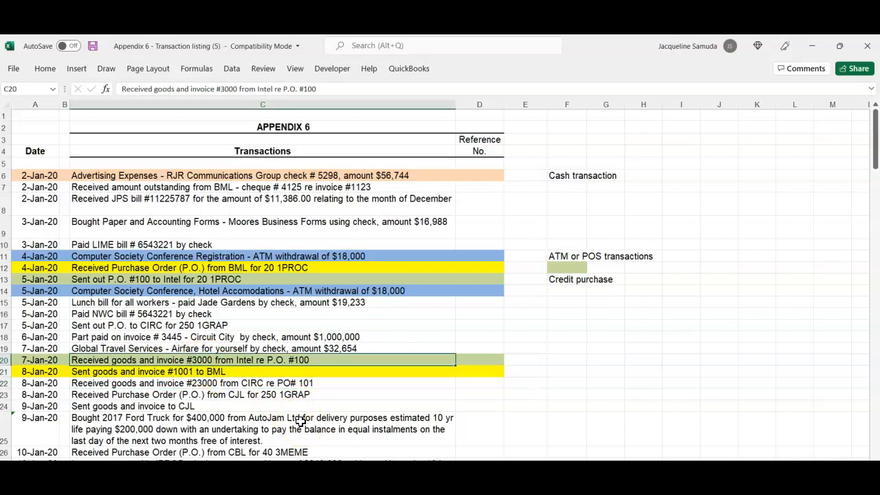
scroll(300, 421, "down", 7)
scroll(300, 421, "down", 2)
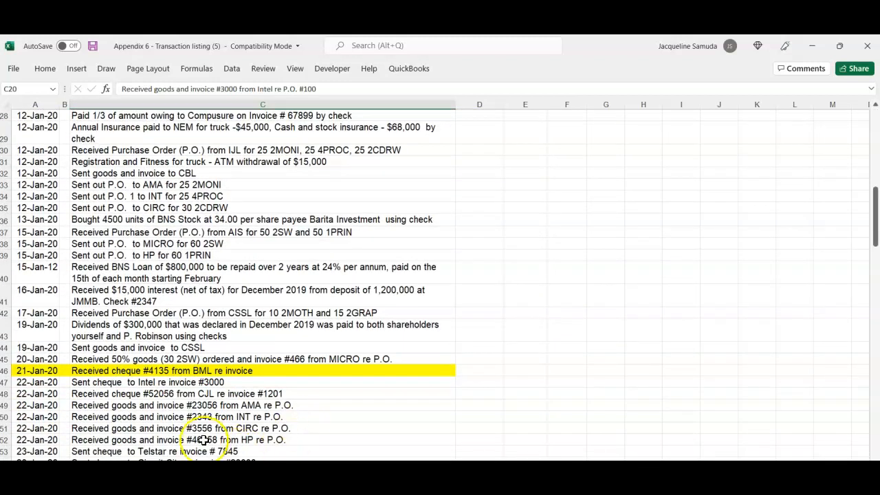
left_click(33, 382)
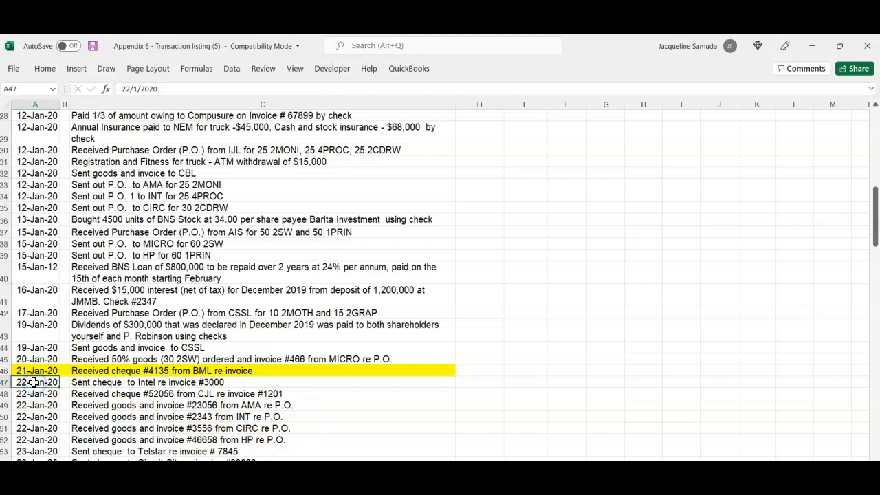
key("shift+Right")
key("shift+Right")
key("shift+Right")
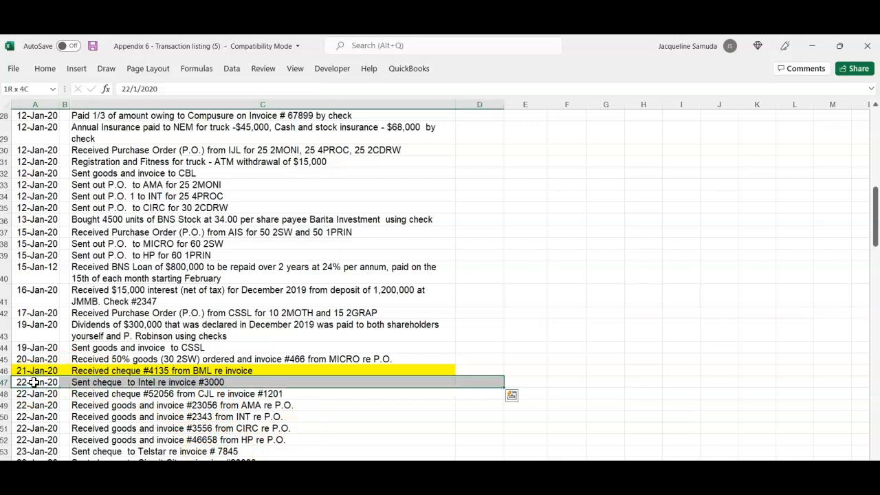
key("shift+Down")
key("shift+Up")
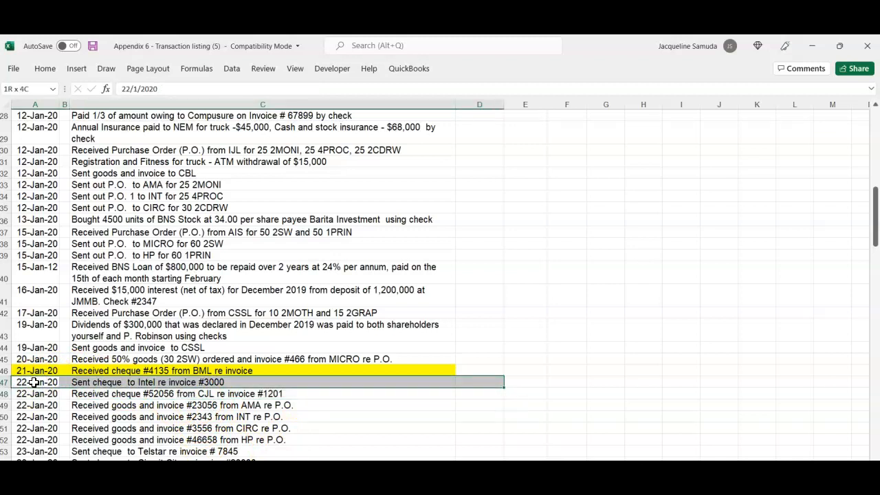
key("shift+Down")
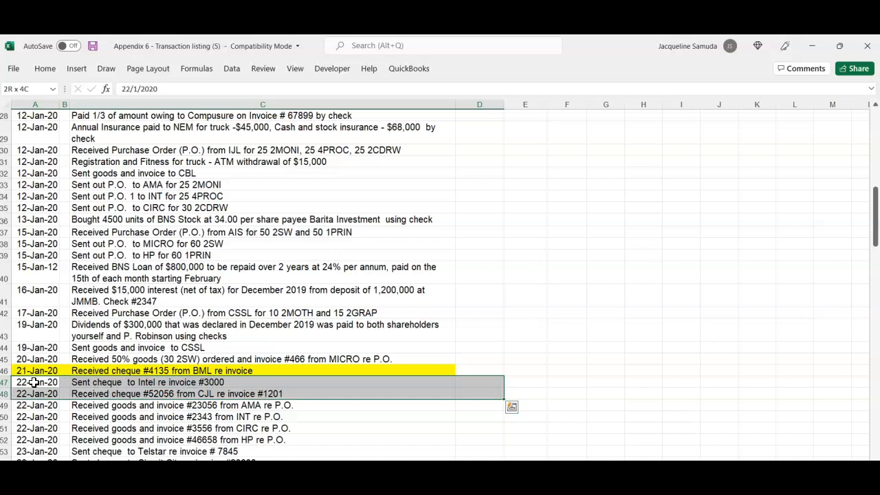
key("shift+Left")
key("shift+Up")
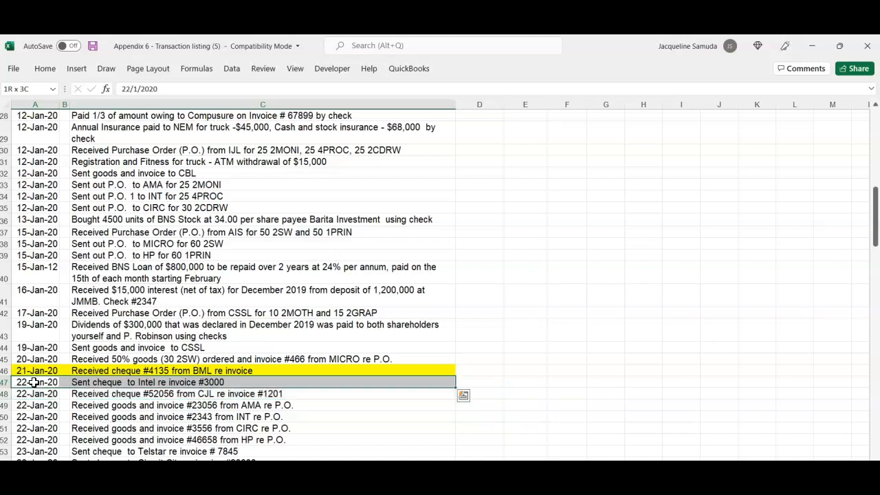
left_click(47, 69)
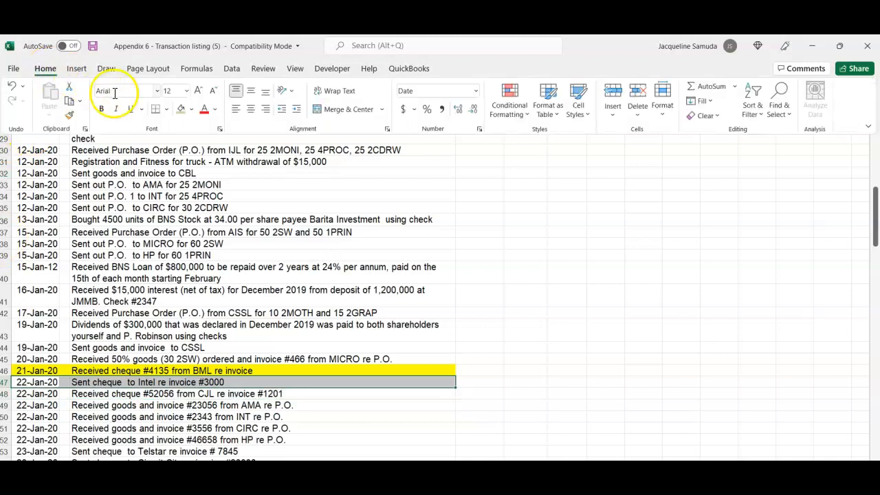
left_click(180, 110)
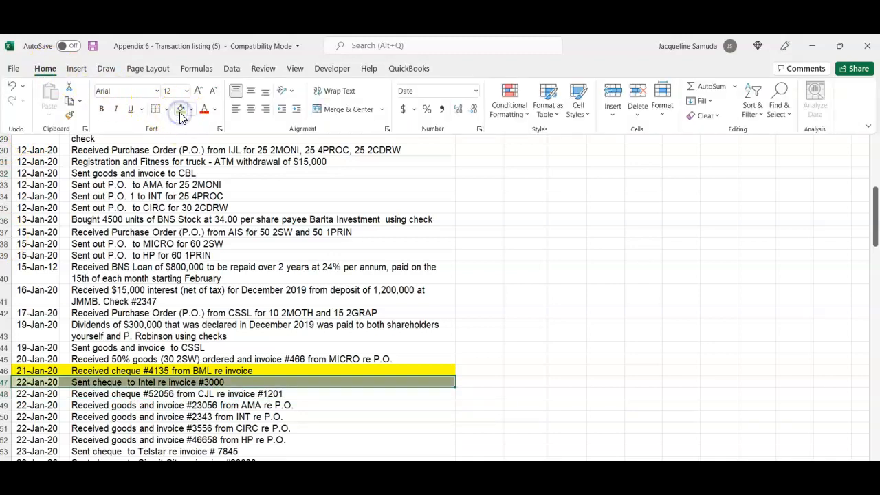
left_click(540, 265)
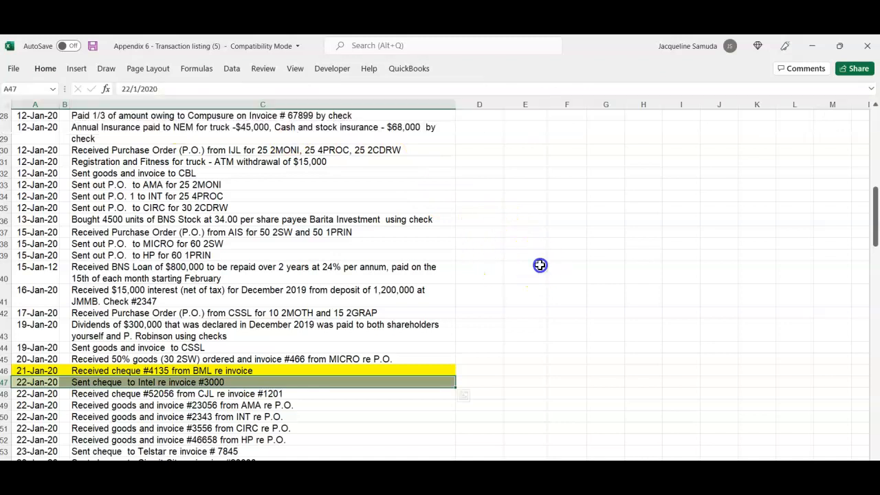
Review the yellow BML and green Intel transactions in rows 12, 13, 20 and 21, and the related cheque entries in rows 46 and 47.
scroll(539, 265, "up", 8)
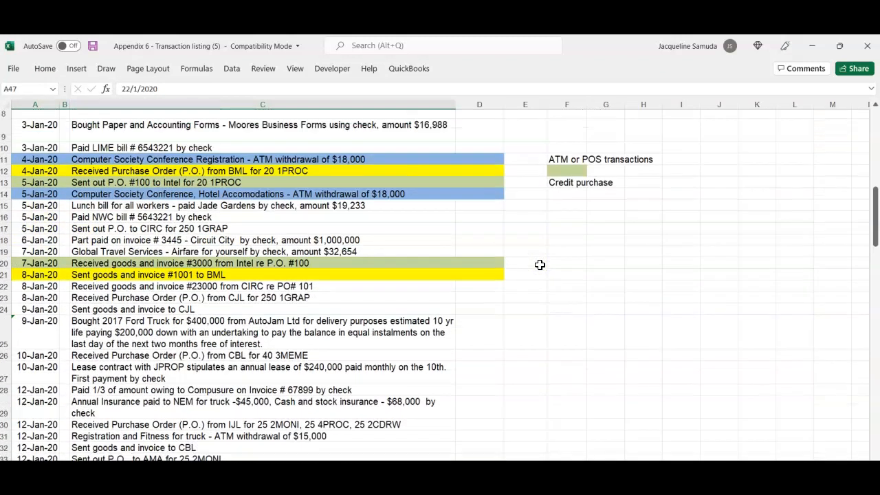
scroll(540, 265, "up", 1)
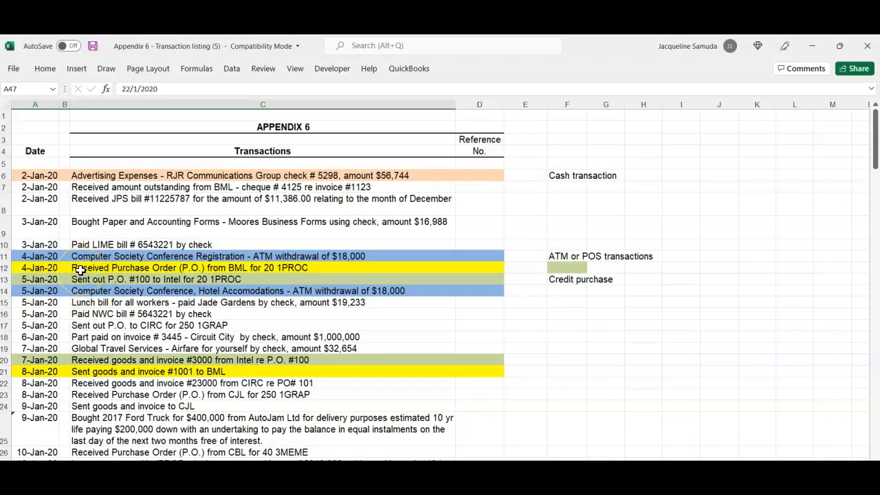
left_click(5, 268)
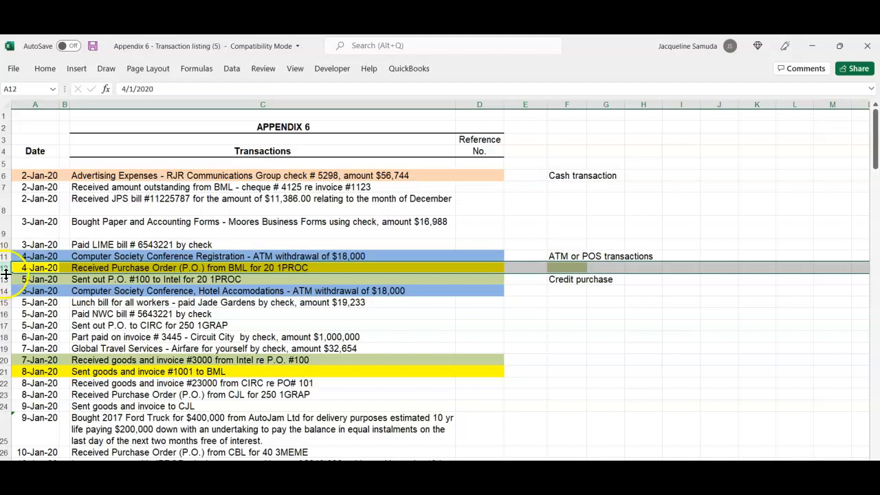
left_click(6, 279)
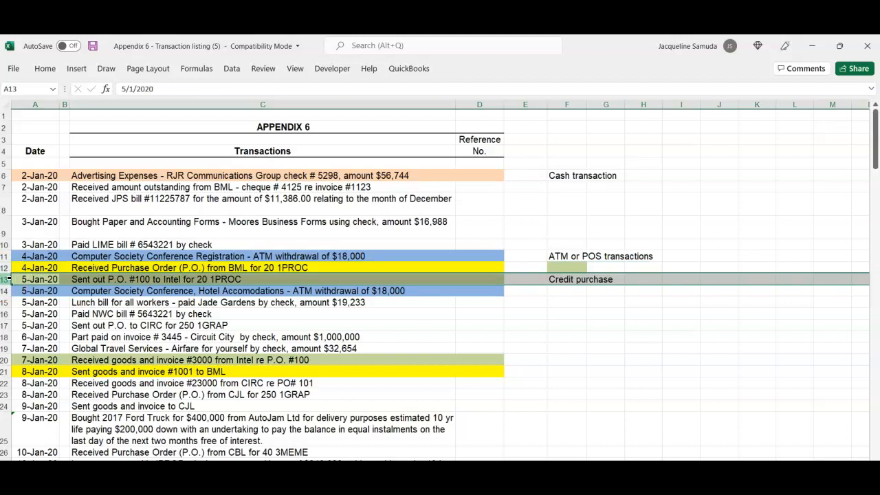
left_click(8, 360)
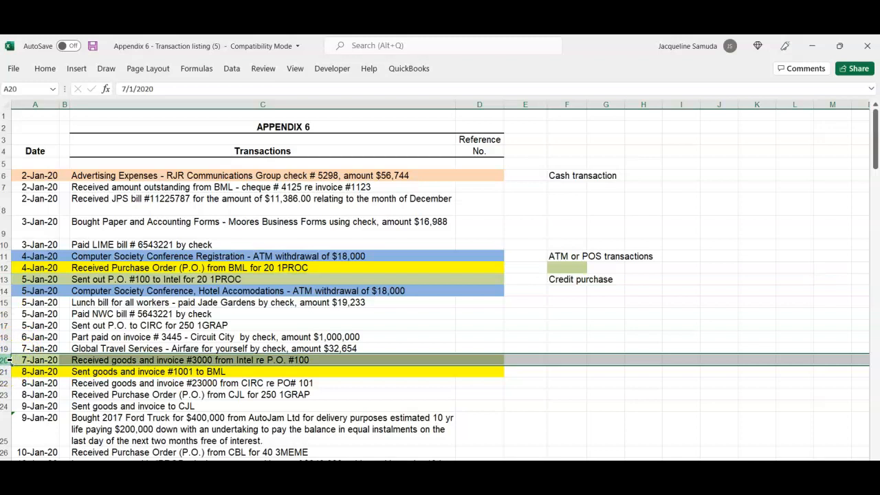
left_click(5, 372)
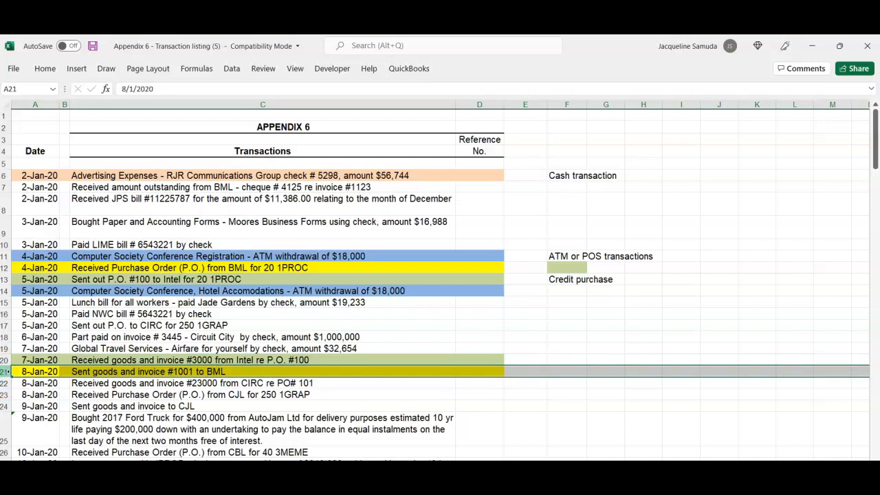
key("Down")
key("Down")
key("Down")
key("Down")
key("Down")
key("Down")
key("Down")
key("Down")
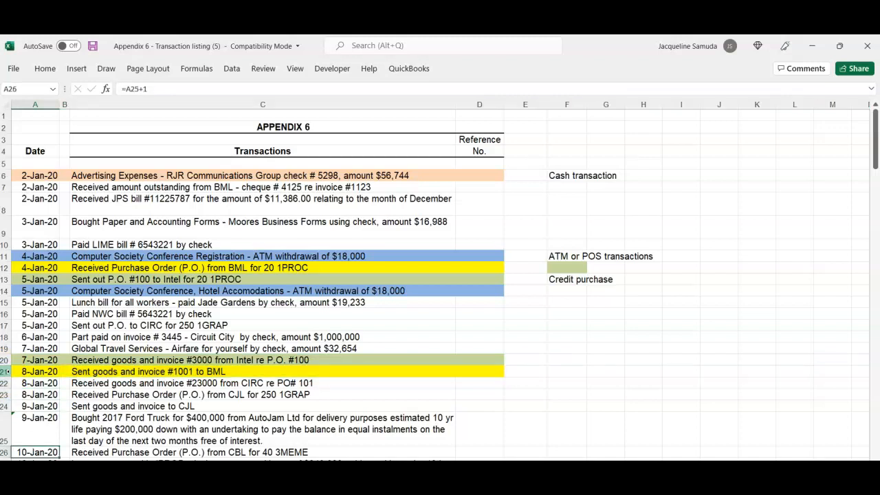
key("Down")
key("Down")
key("Down")
key("Down")
key("Down")
key("Down")
key("Down")
key("Down")
key("Down")
key("Down")
key("Down")
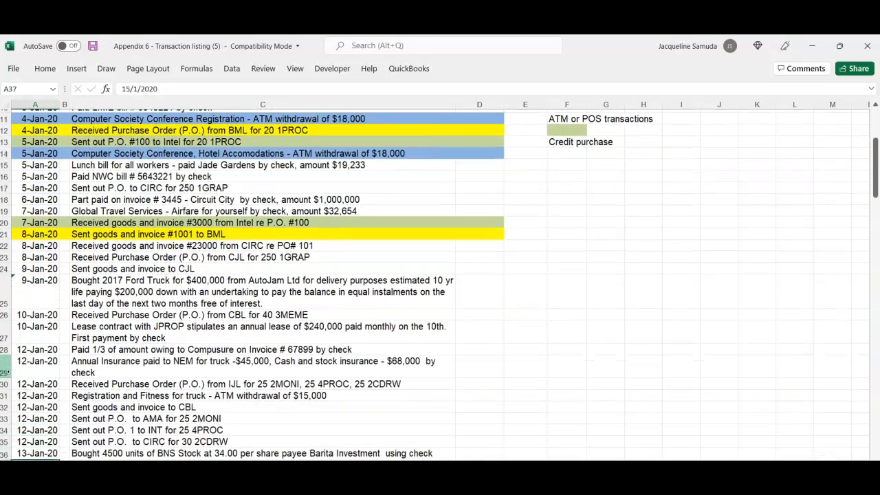
key("Down")
key("Down")
key("Down")
key("Down")
key("Down")
key("Down")
key("Down")
key("Down")
key("Down")
key("Down")
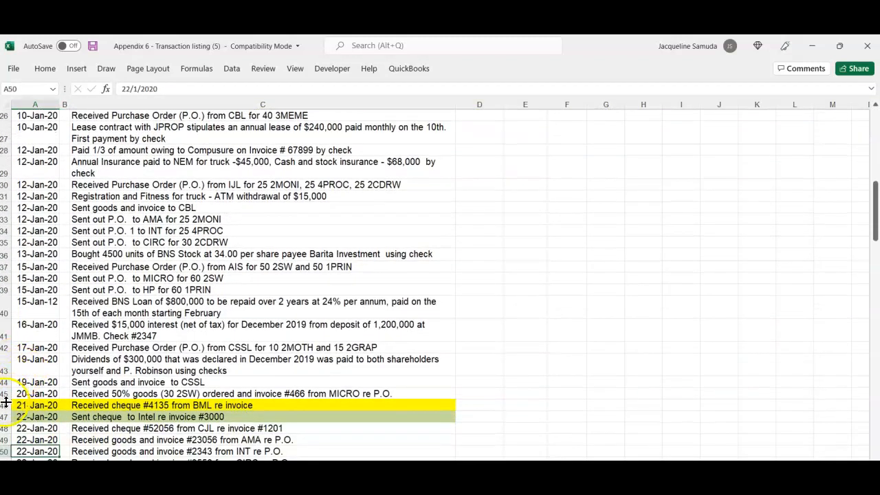
left_click(8, 405)
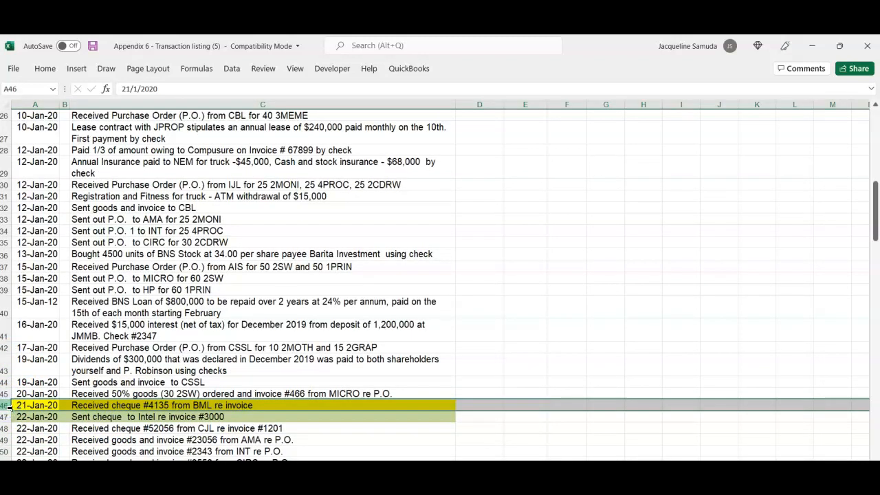
key("Down")
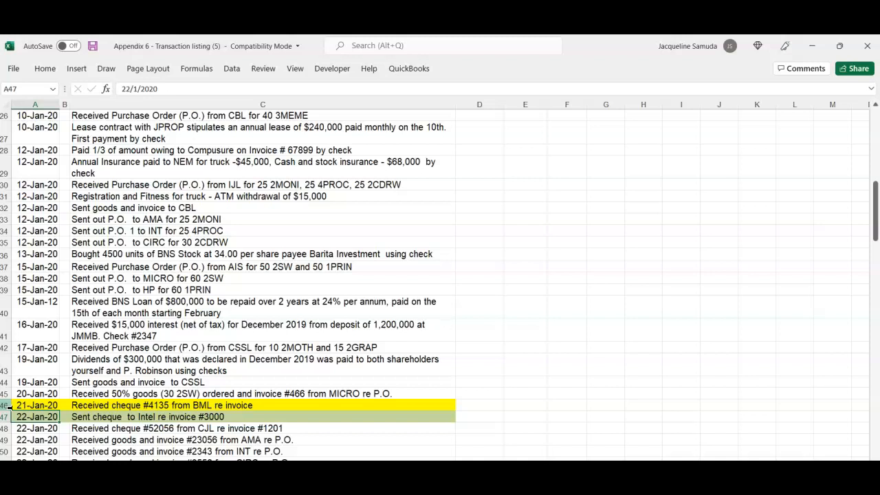
Remove the green fill from the empty cell F12 beside the BML purchase order entry.
scroll(8, 406, "up", 8)
scroll(8, 406, "up", 1)
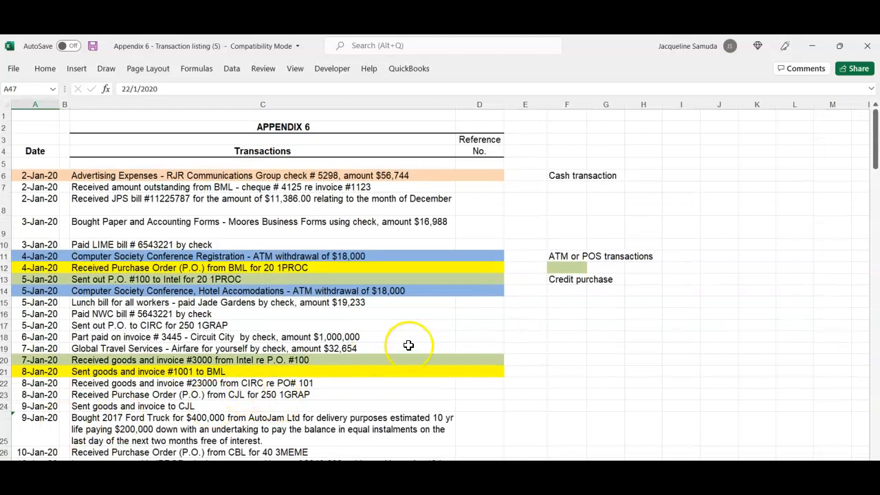
left_click(565, 268)
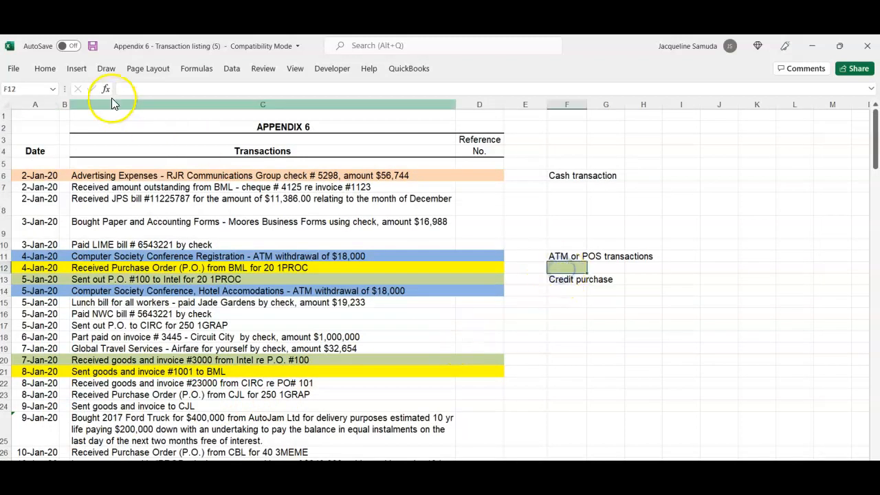
left_click(45, 68)
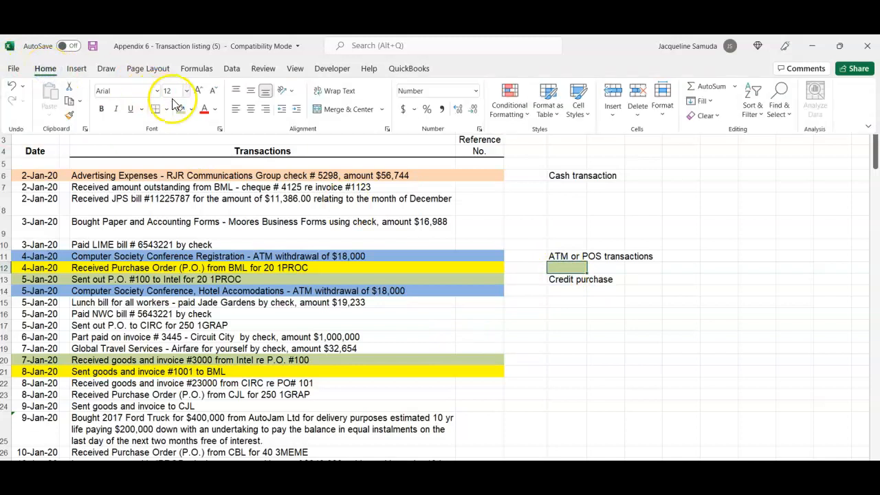
left_click(192, 110)
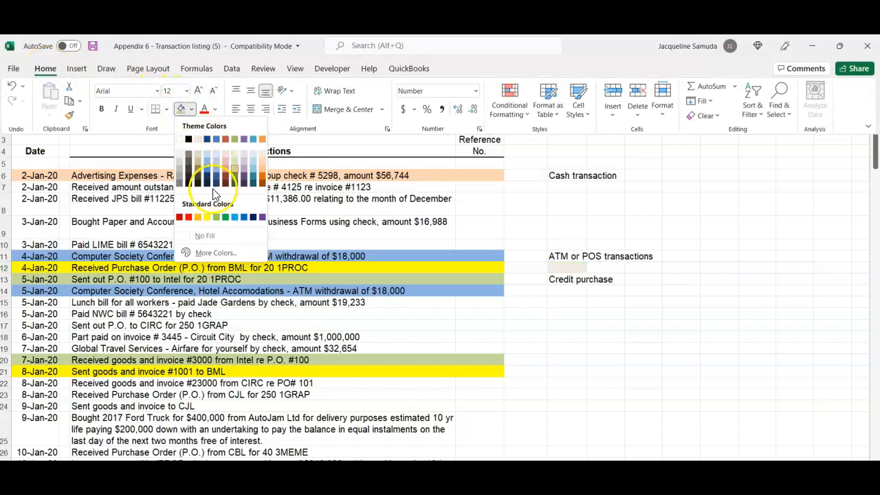
left_click(213, 238)
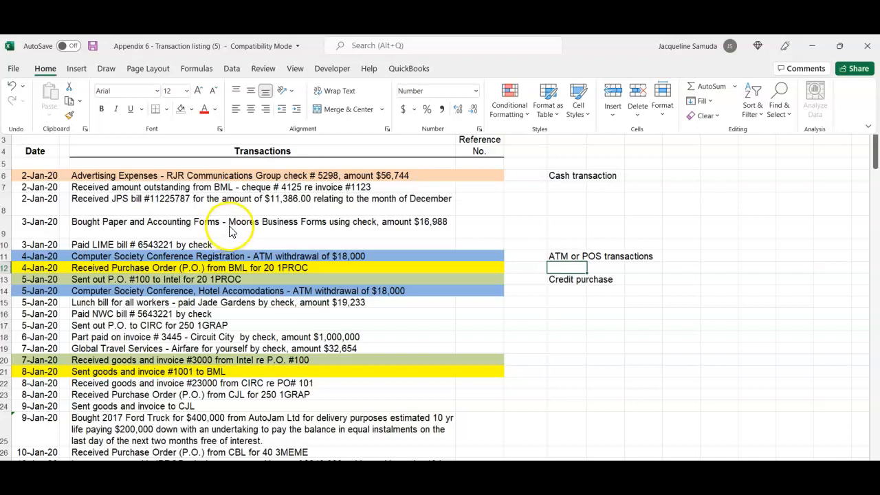
Extend the label in cell F11 to read "ATM or POS transactions - Journal Entry".
left_click(559, 258)
left_click(560, 257)
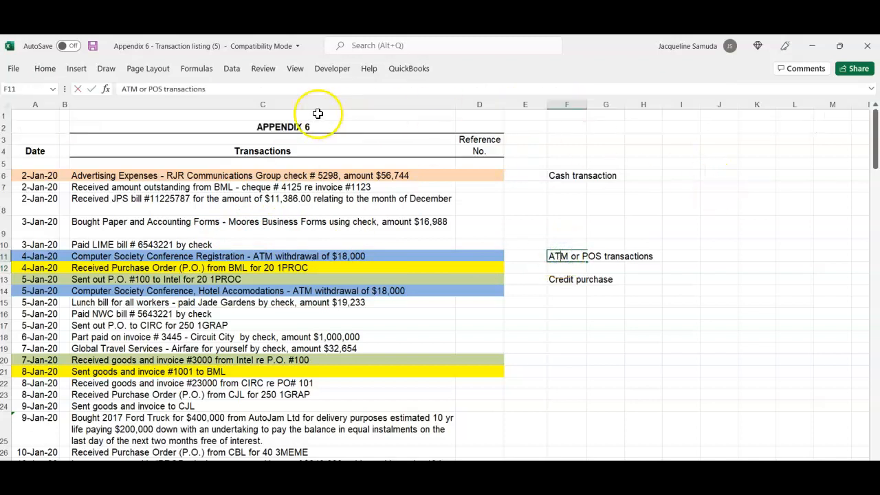
left_click(220, 86)
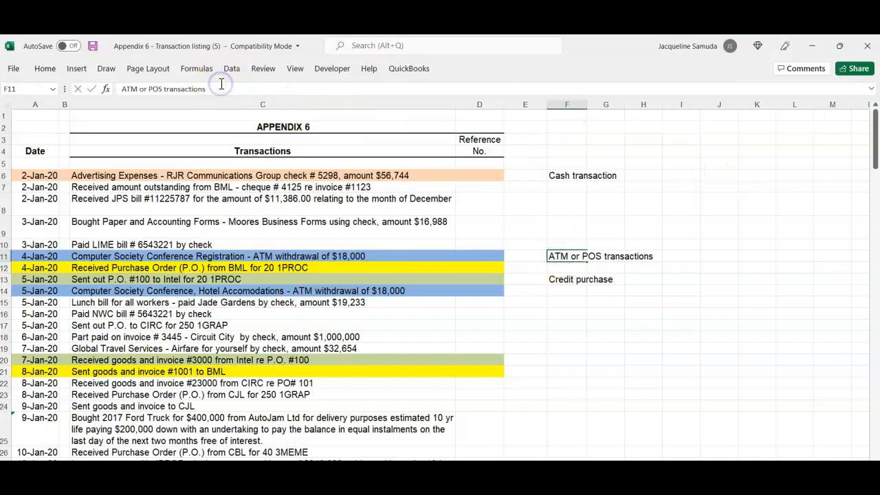
type("- Journal ")
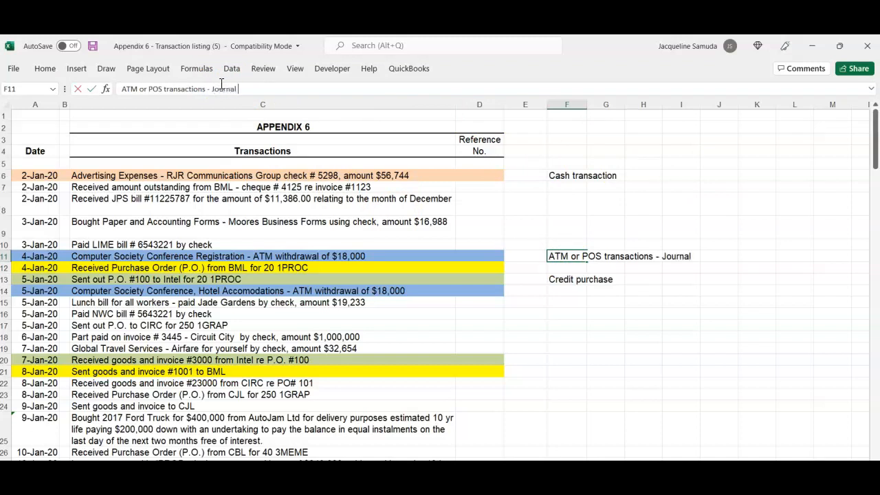
type("Entry")
left_click(345, 120)
left_click(418, 237)
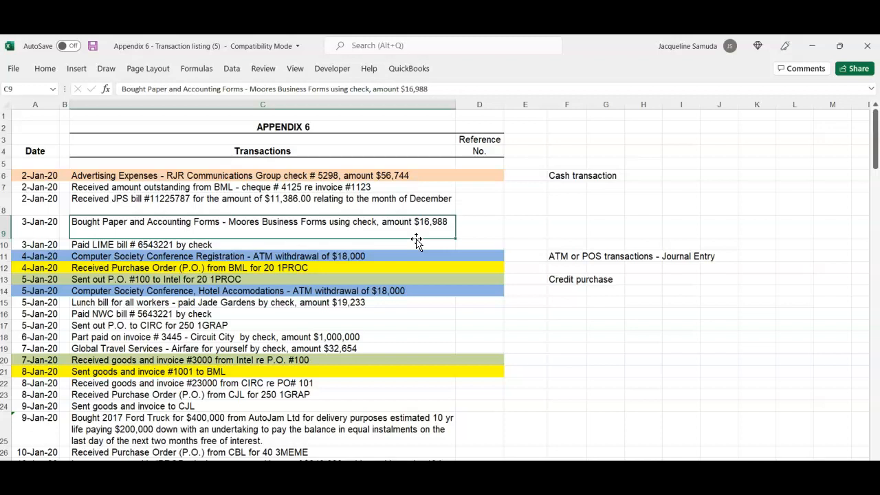
Switch to Sage 50 Accounting and open a blank General Journal Entry for the CentralTech Limited company.
mouse_move(616, 472)
left_click(616, 441)
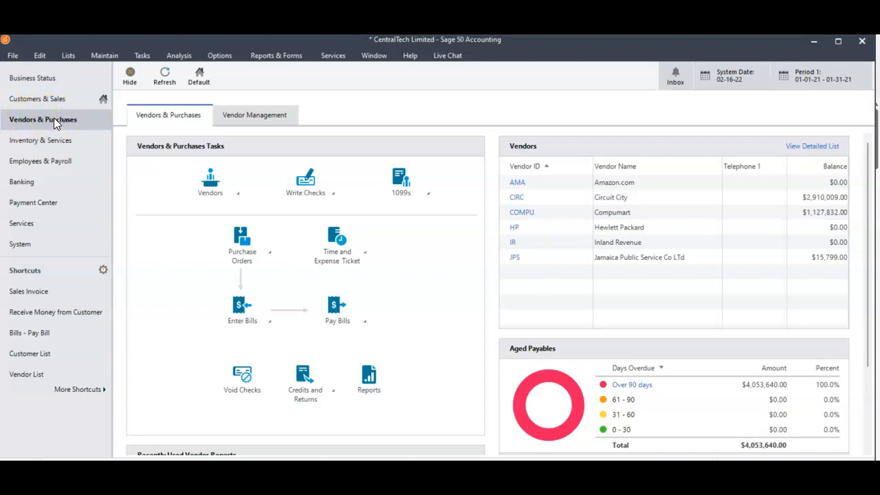
left_click(143, 56)
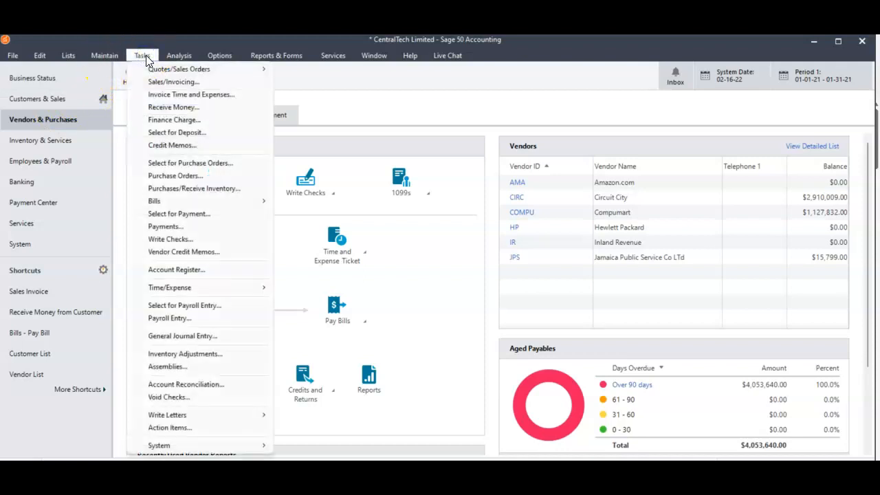
left_click(168, 340)
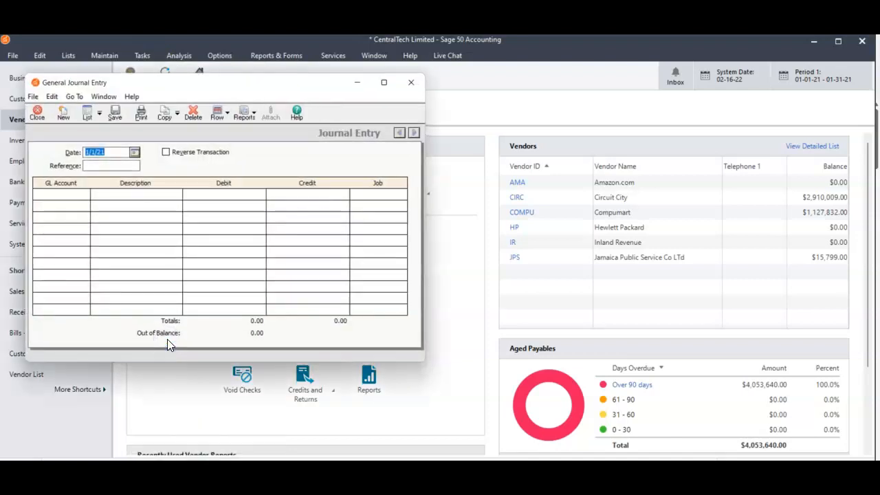
Date the journal entry 4 Jan 2021 and enter the reference GJE05.
left_click(135, 152)
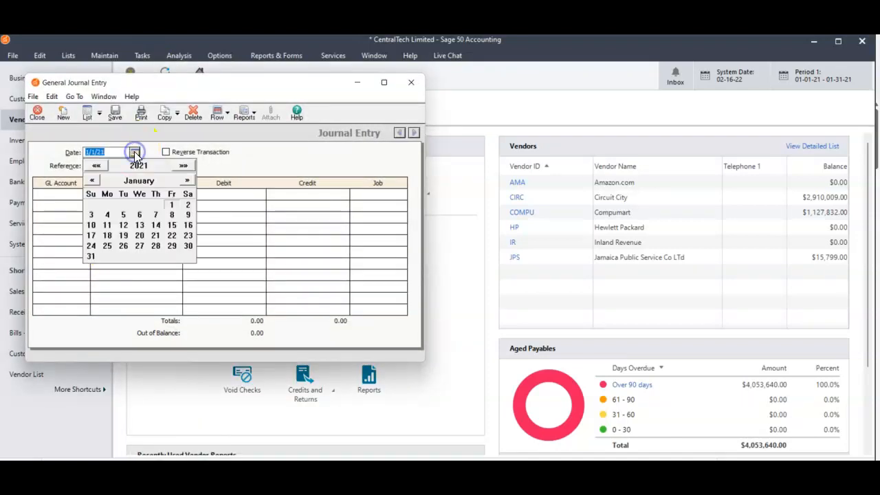
left_click(108, 217)
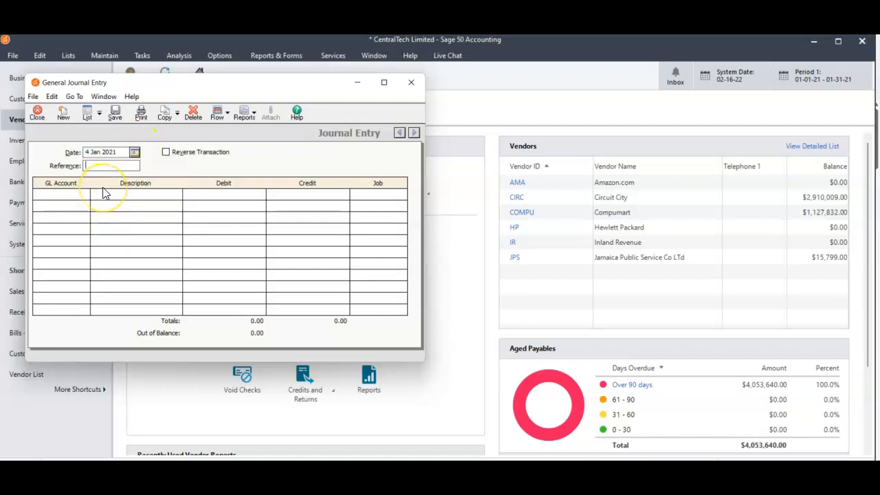
type("G")
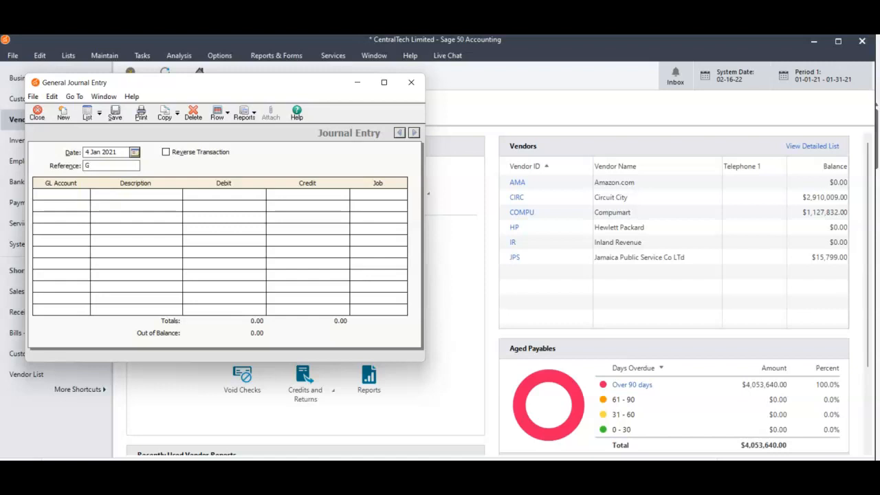
type("J")
type("0")
key("BackSpace")
type("E05")
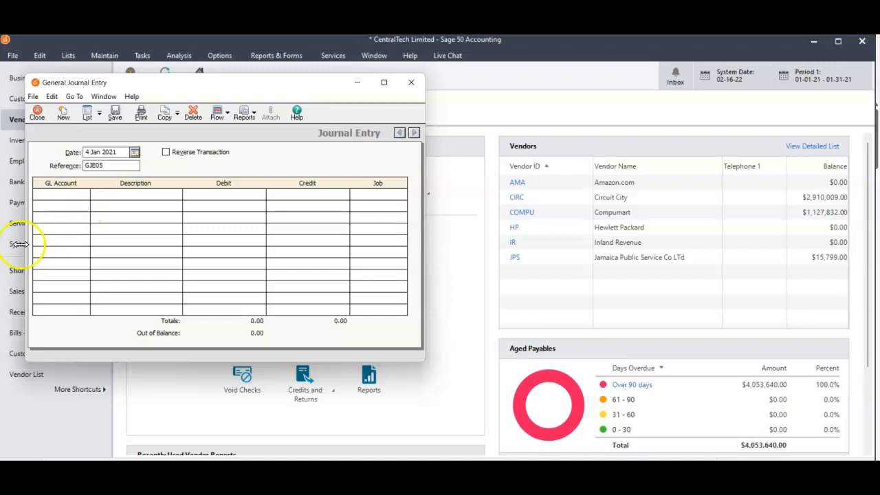
Start creating a new general ledger account from the account lookup on the first journal line.
left_click(43, 194)
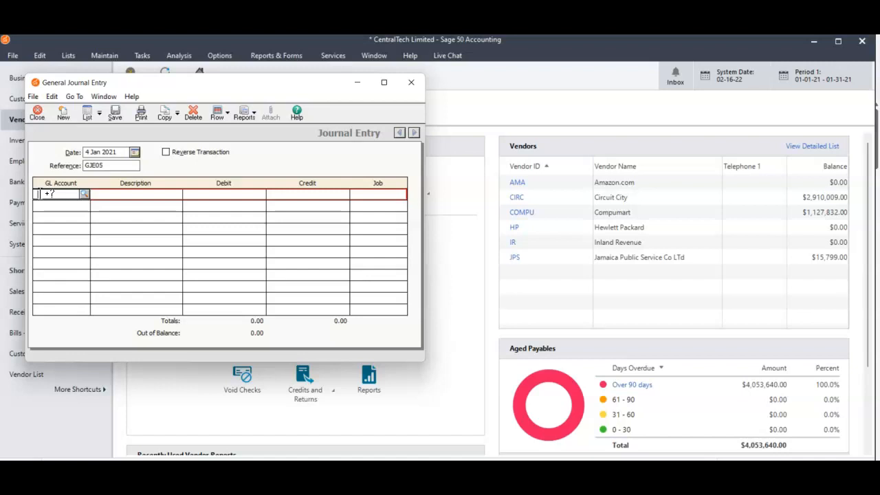
left_click(84, 194)
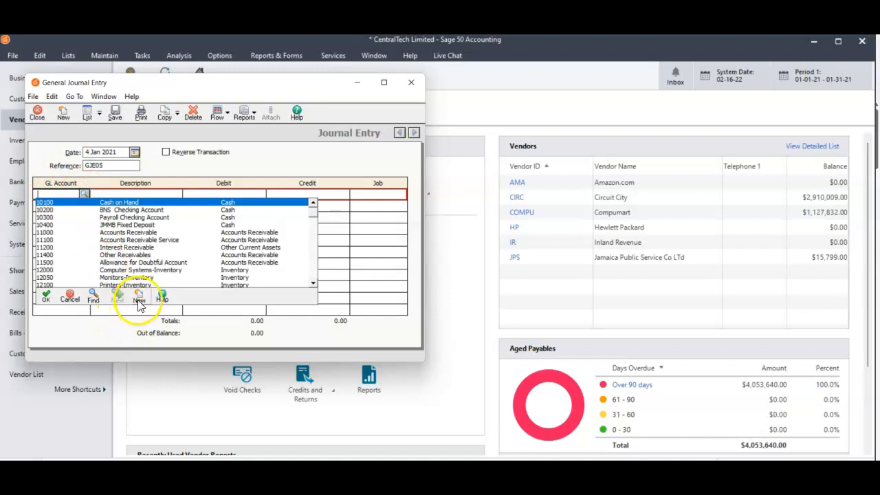
left_click(138, 302)
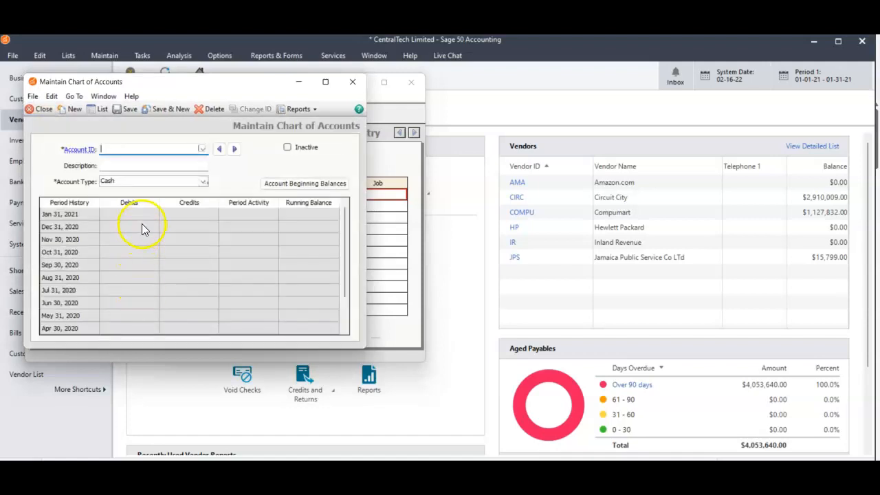
Find the expense accounts in the chart of accounts and load account 62000, Bank Charges, into the account form.
left_click(203, 149)
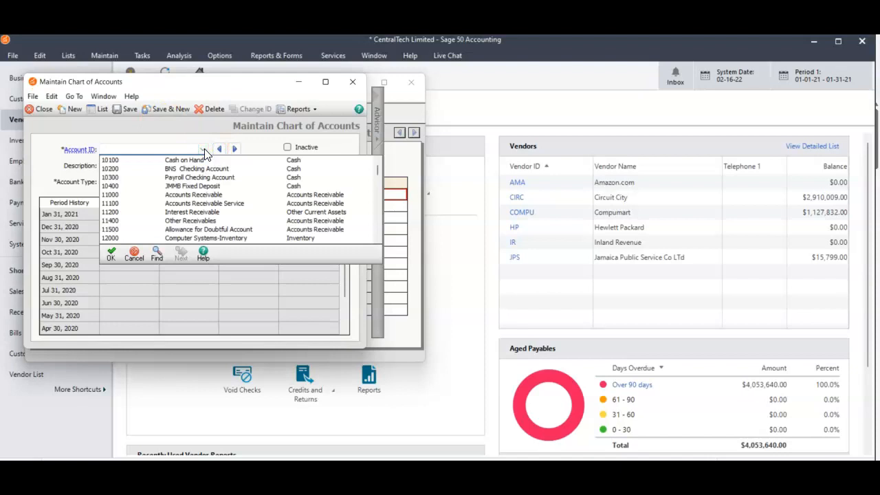
scroll(204, 153, "down", 5)
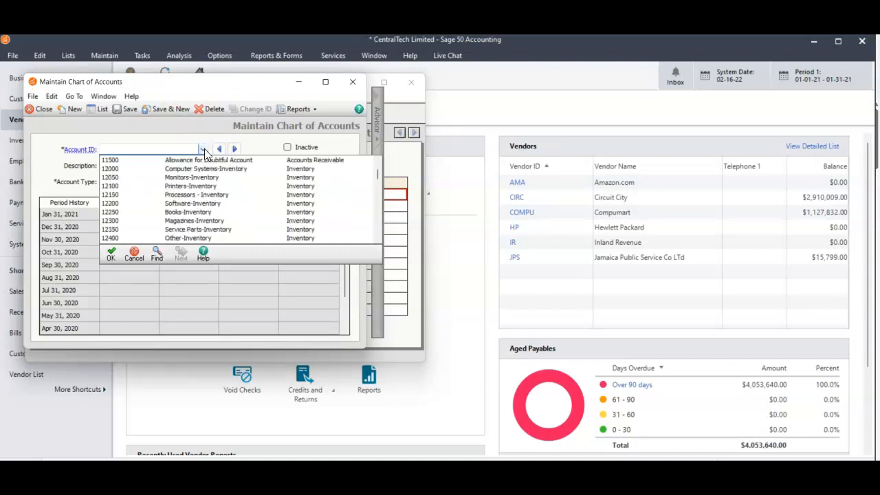
scroll(204, 153, "down", 4)
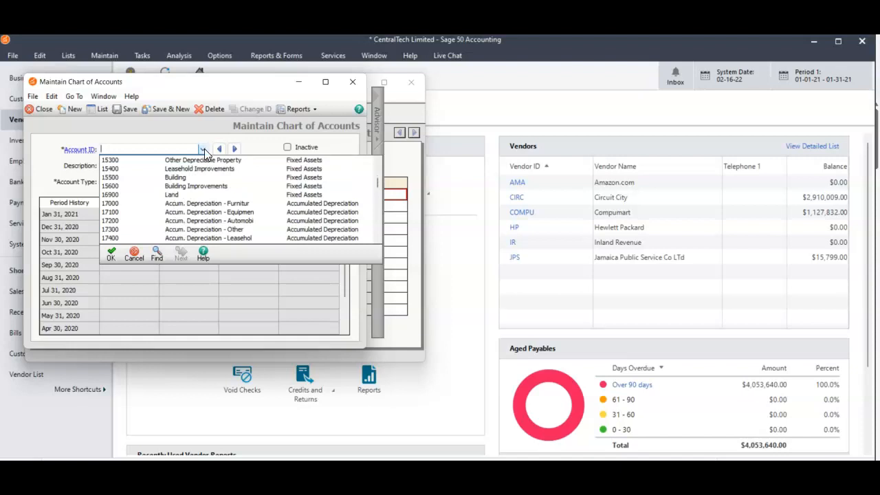
scroll(205, 153, "down", 8)
scroll(204, 153, "down", 5)
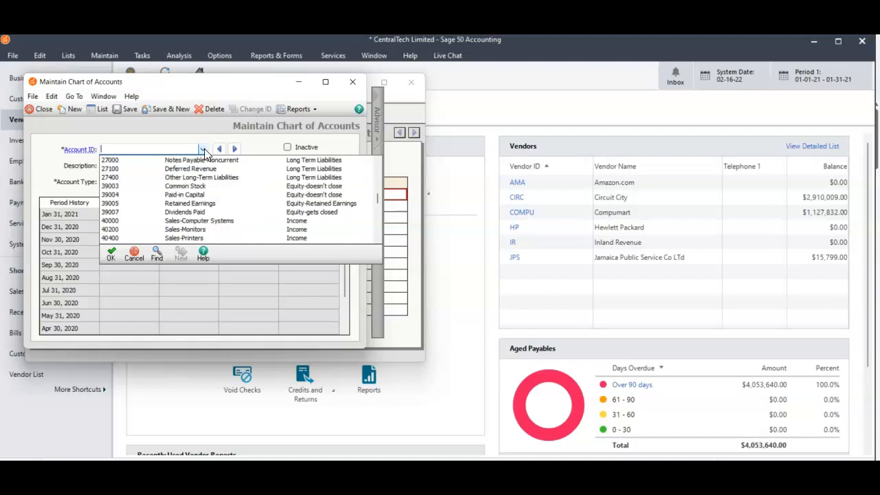
scroll(204, 152, "down", 6)
scroll(204, 152, "down", 6)
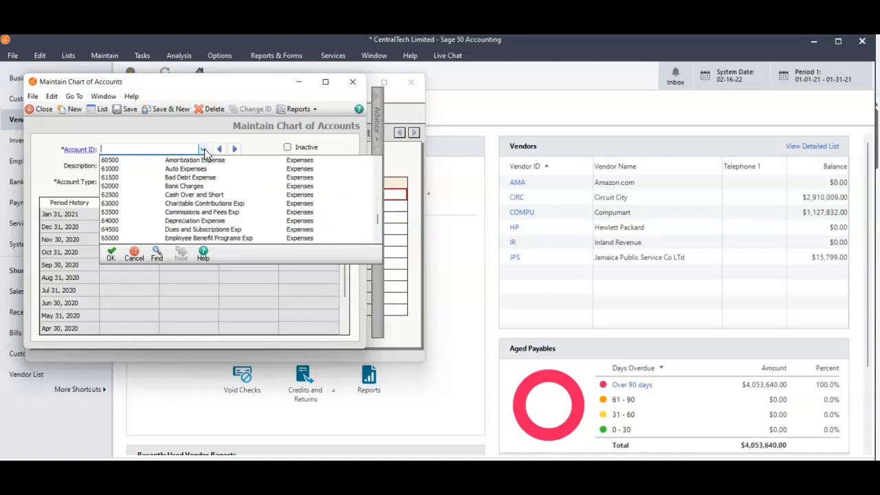
double_click(298, 186)
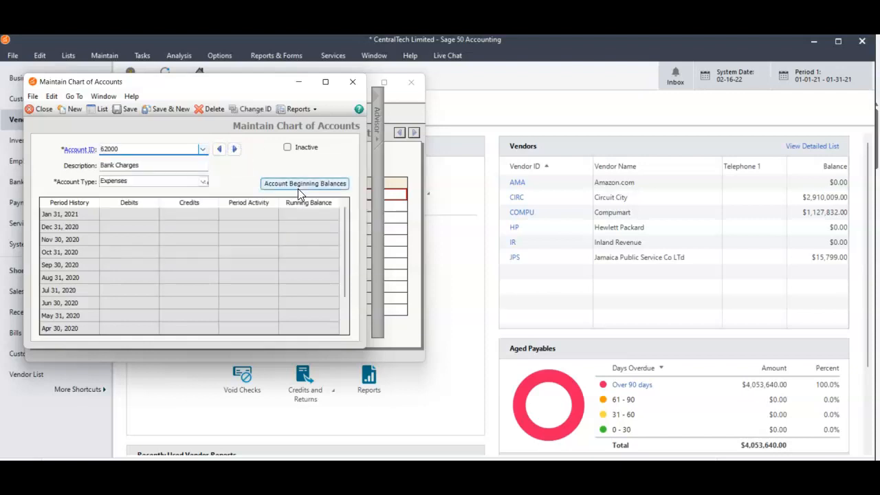
Check the existing expense account numbers and replace the account ID with 63600, keeping the account type Expenses.
left_click(203, 148)
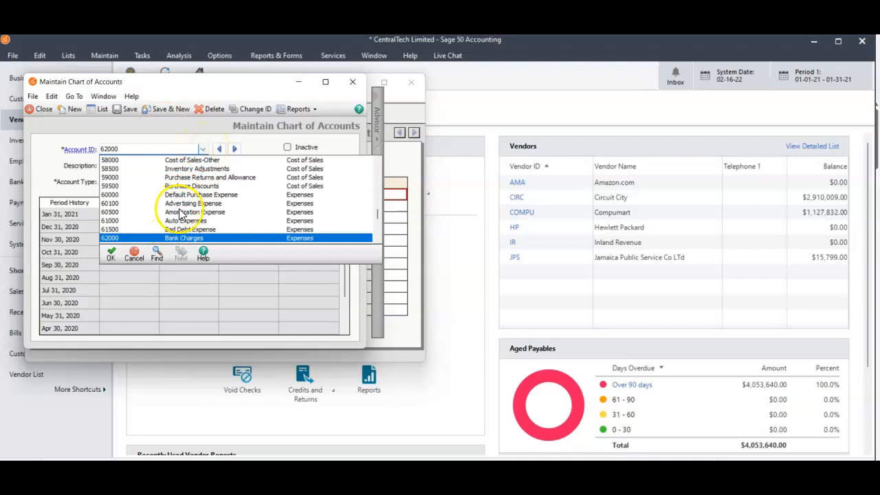
left_click(378, 238)
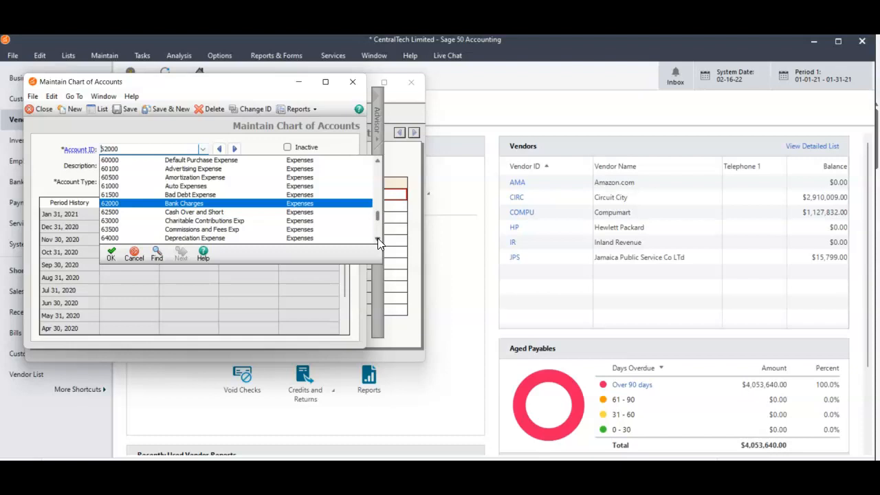
left_click(383, 239)
key("BackSpace")
key("BackSpace")
key("BackSpace")
key("BackSpace")
key("BackSpace")
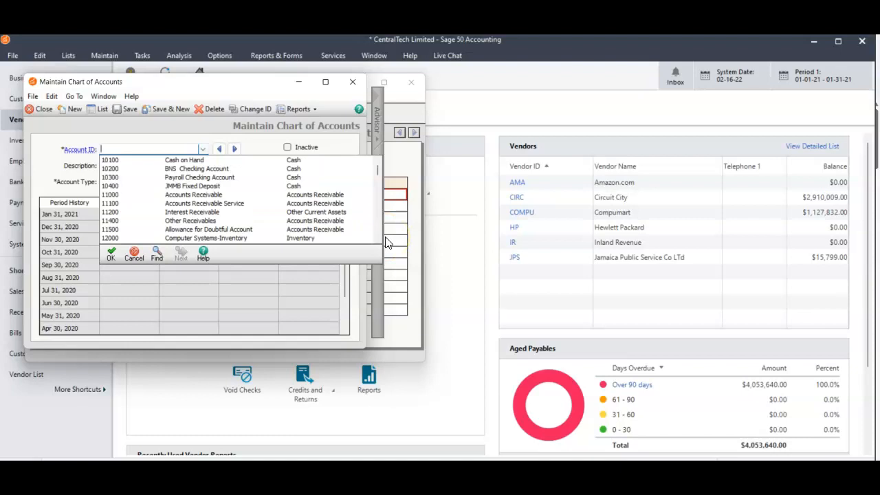
type("63600")
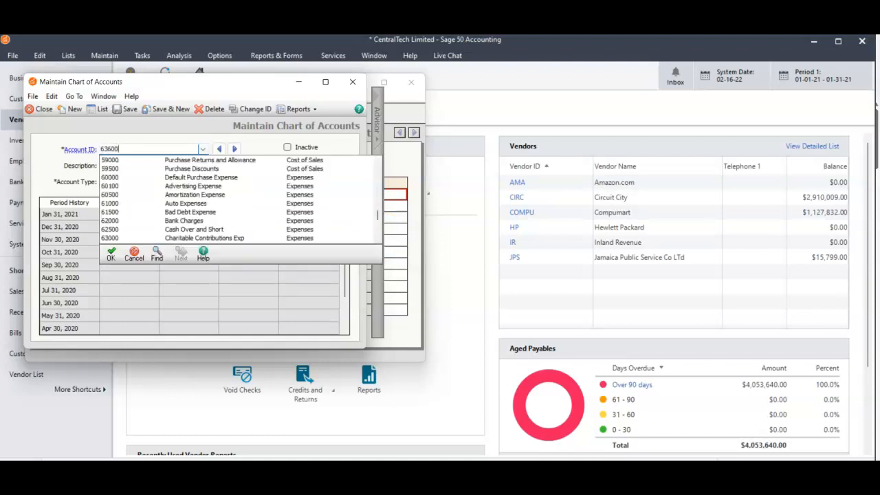
key("Tab")
key("Tab")
key("Tab")
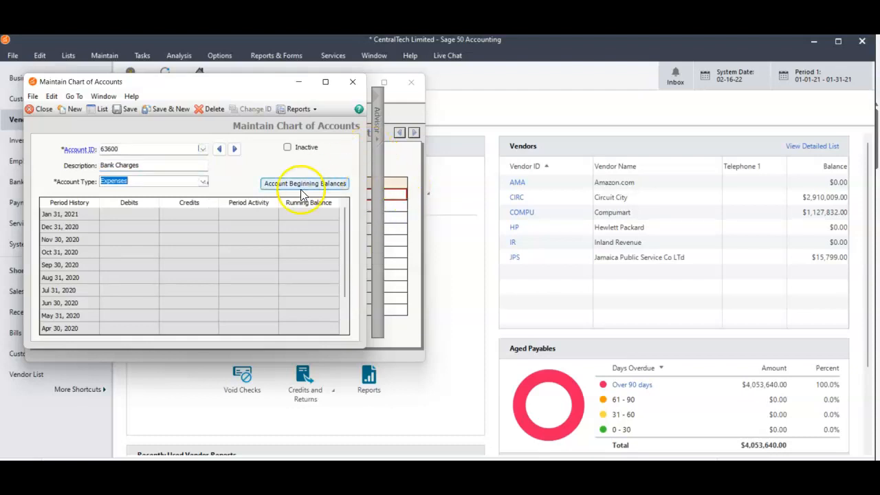
Set the description of account 63600 to "Computer Conference".
left_click(203, 149)
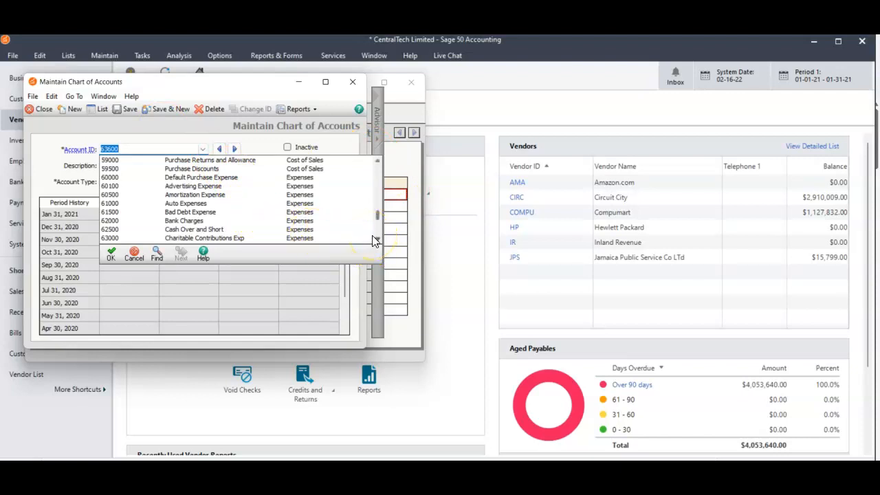
key("Tab")
type("Computer")
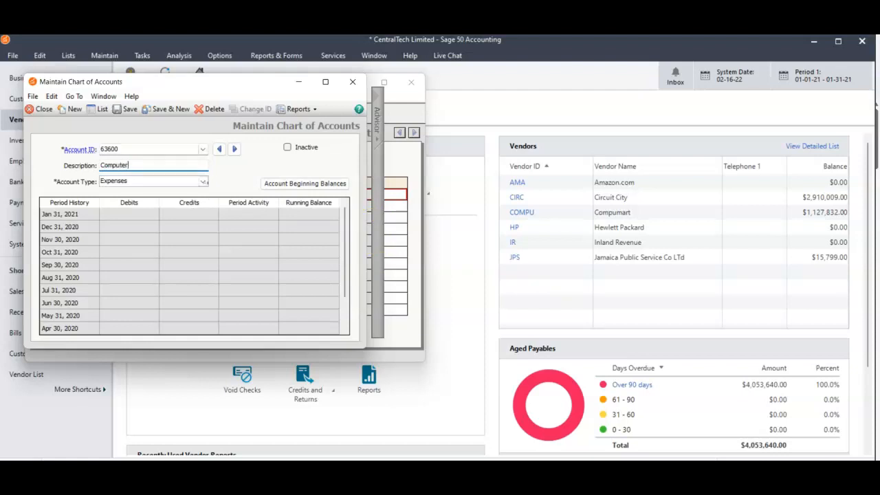
type(" Conference")
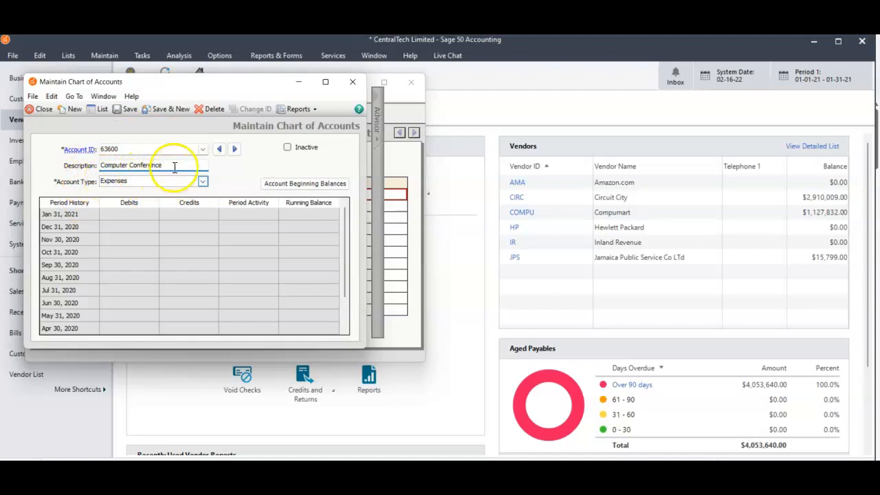
Save the new Computer Conference account, close its form and assign account 63600 to the first journal line.
left_click(126, 108)
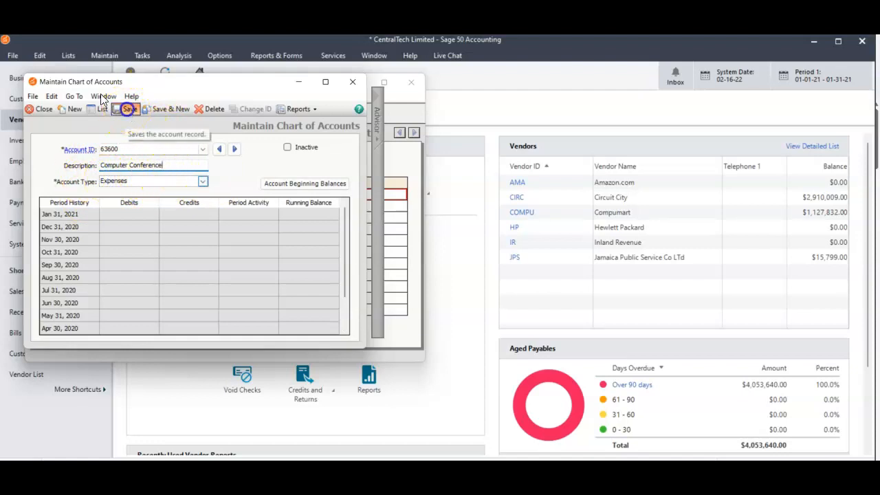
left_click(40, 105)
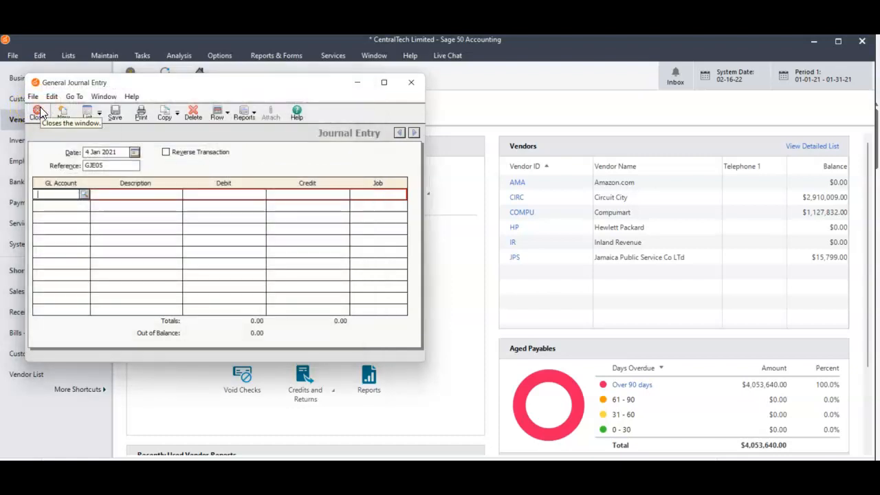
left_click(84, 196)
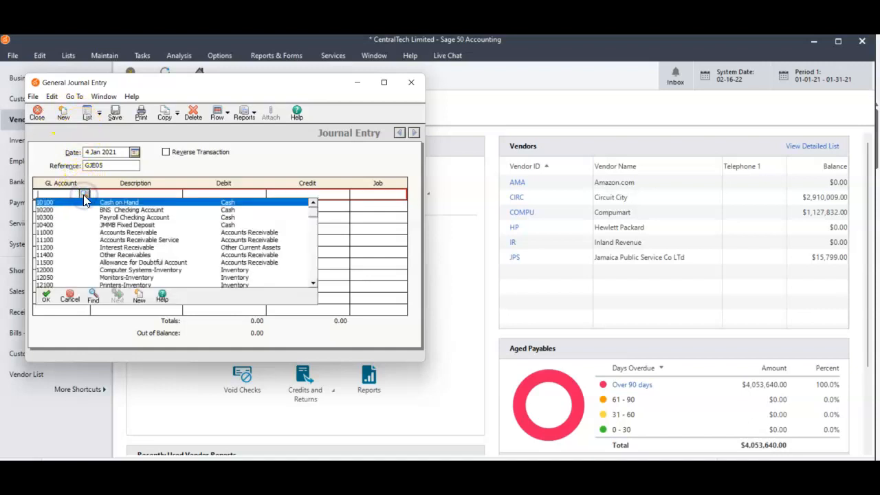
scroll(253, 241, "down", 1)
left_click_drag(313, 286, 314, 287)
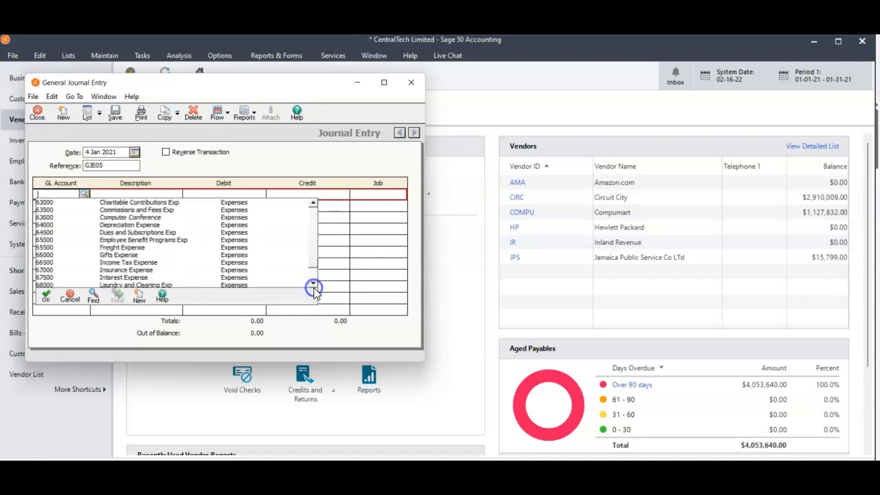
double_click(146, 217)
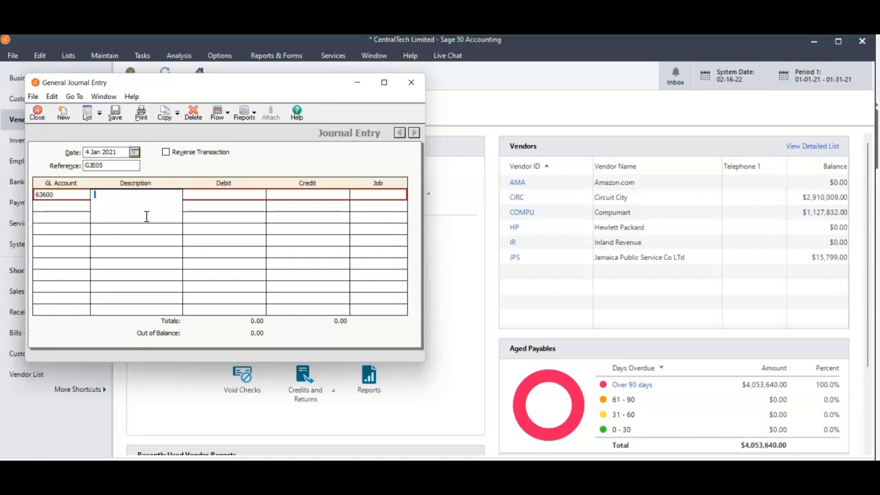
Describe the first journal line as "Conference Registration" and debit it 18,000.00.
type("Conference Registration")
key("Tab")
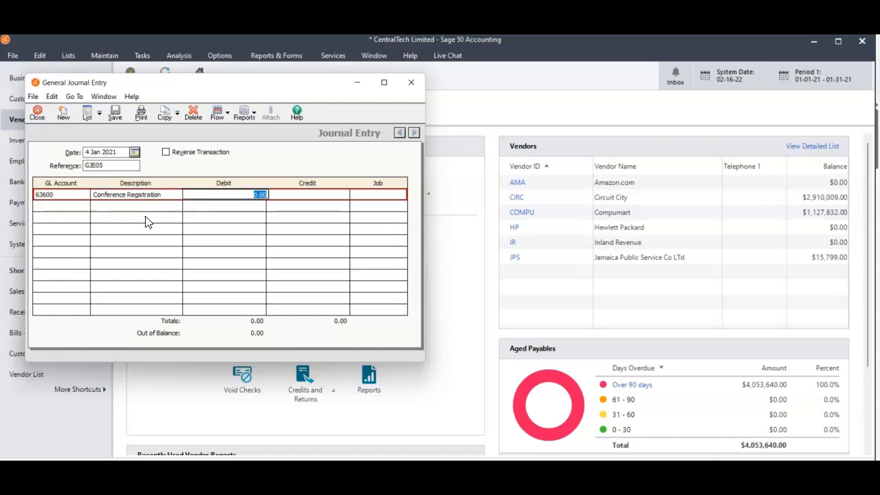
type("18000")
key("Tab")
key("Tab")
key("Tab")
key("shift+Tab")
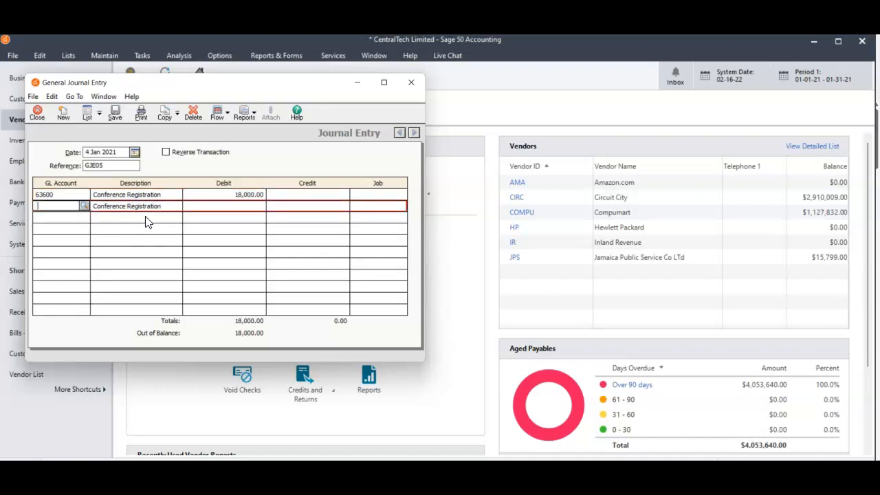
Credit 18,000.00 to account 10200, BNS Checking Account, on the second line and save the journal entry.
left_click(84, 206)
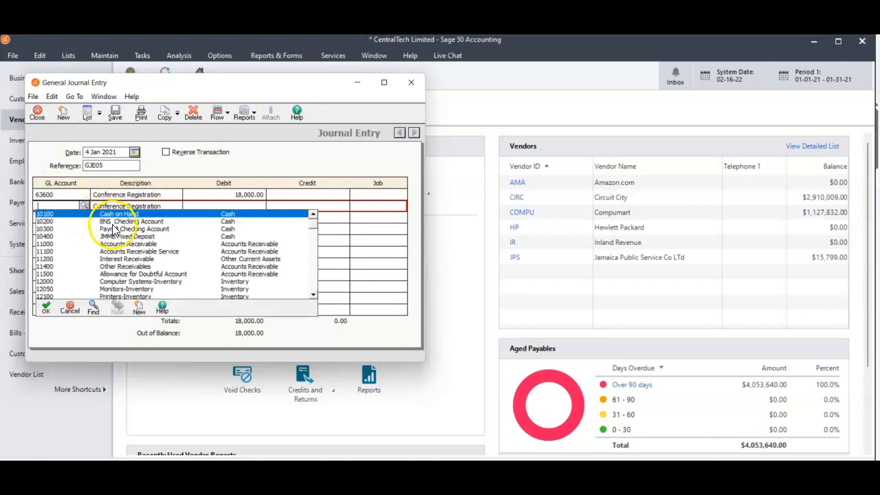
double_click(115, 223)
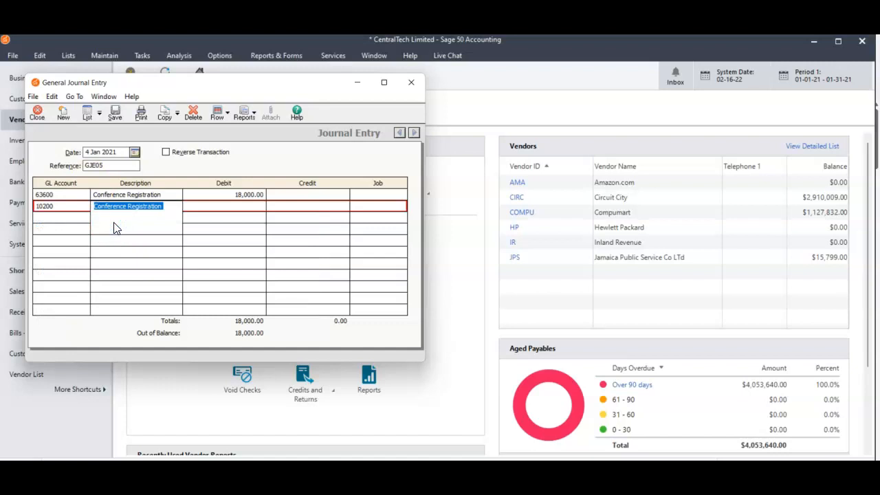
key("Tab")
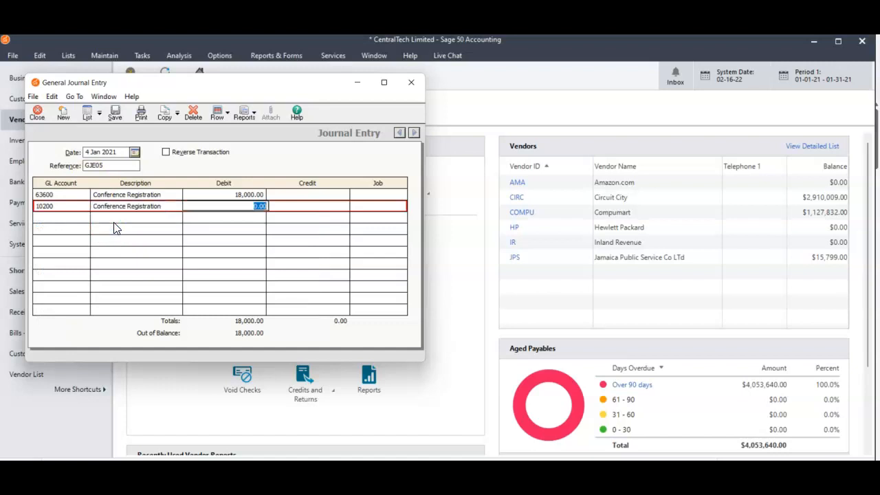
key("Tab")
type("18000")
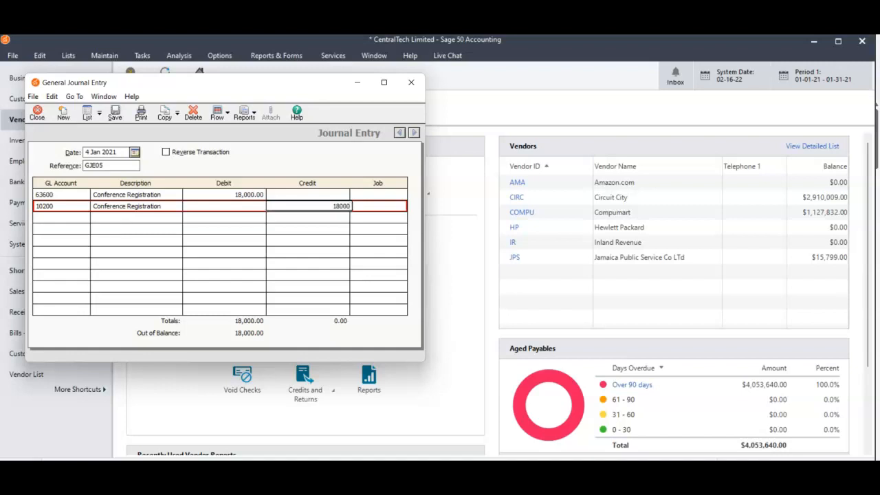
key("Tab")
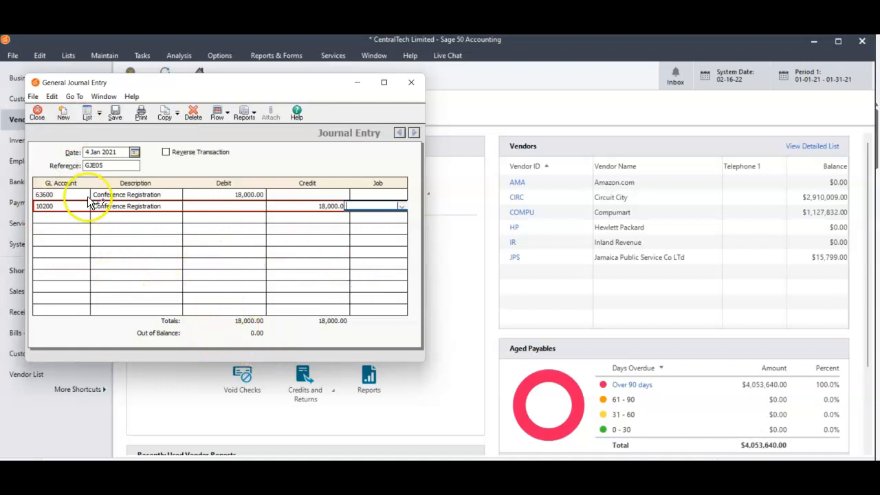
left_click(115, 114)
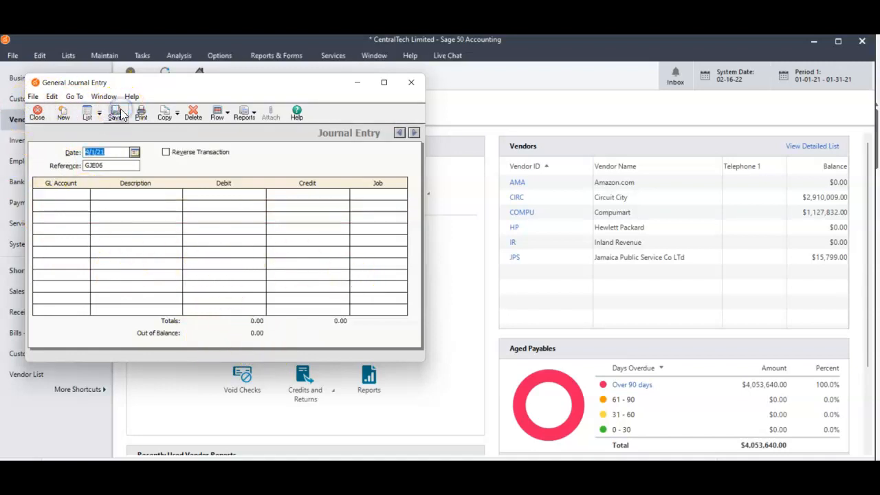
left_click(65, 113)
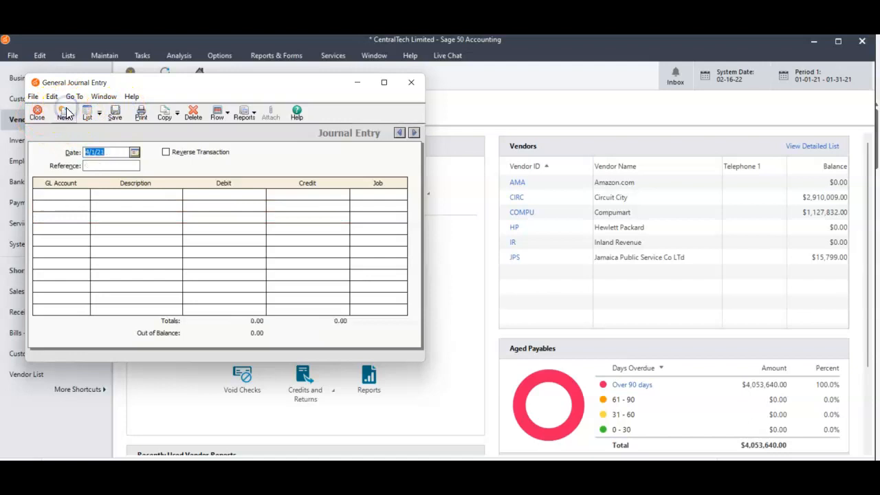
left_click(134, 152)
left_click(122, 216)
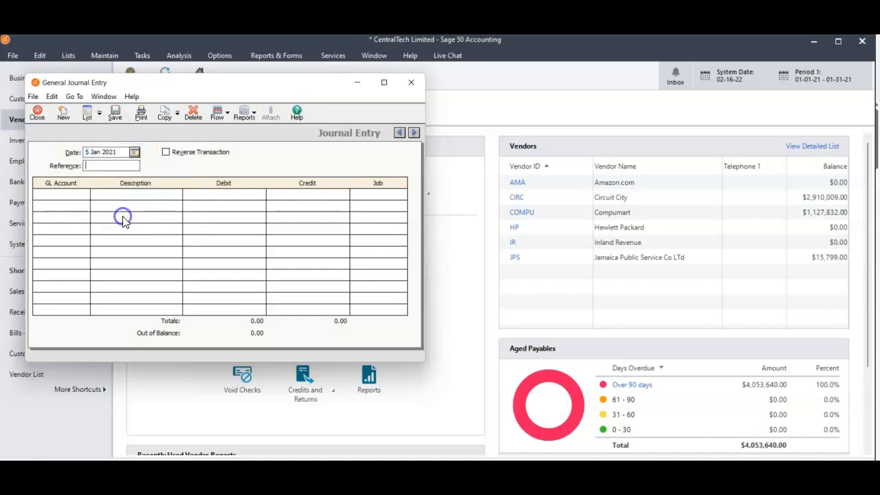
Recall the previous journal entry to check its reference, and start a new entry dated 5 Jan 2021 with reference GJE06.
left_click(399, 133)
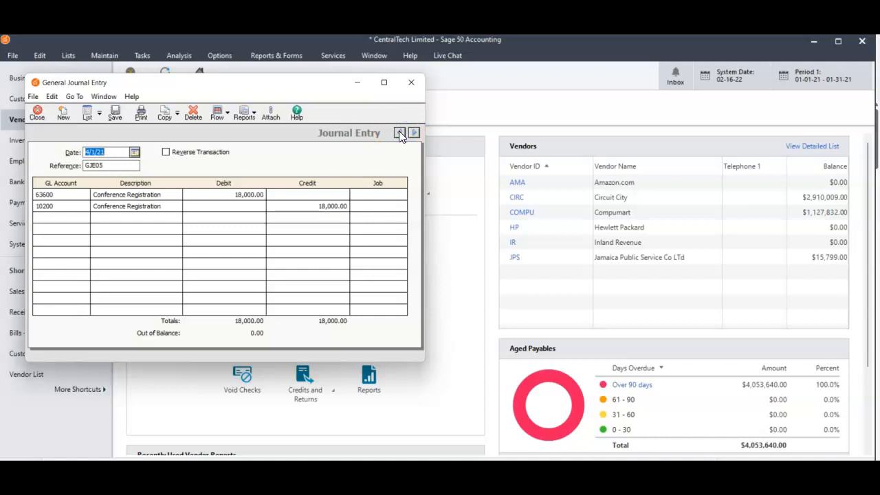
left_click(414, 134)
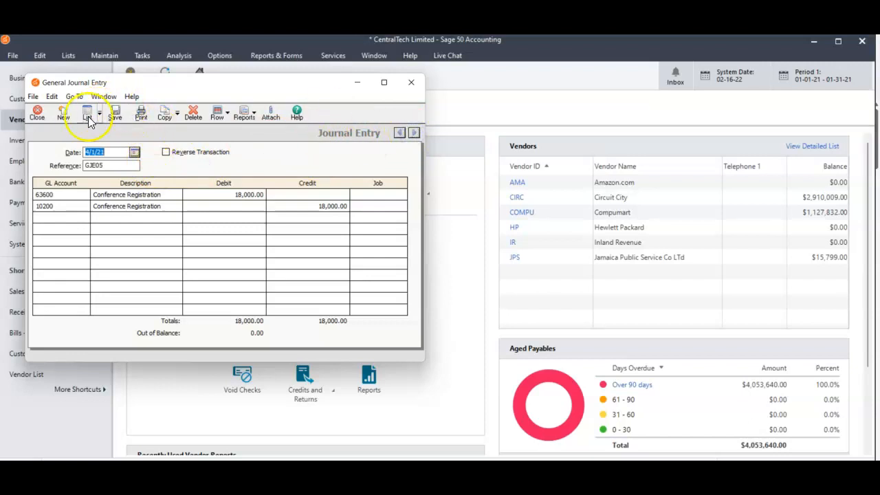
left_click(59, 114)
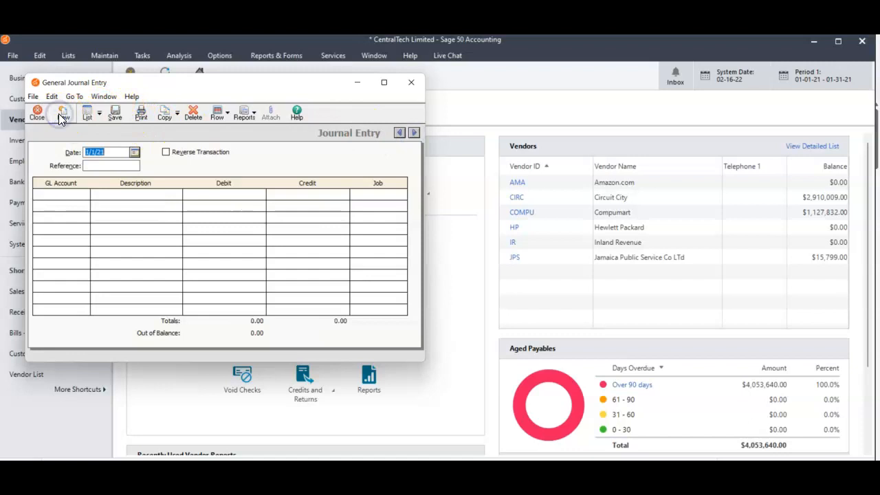
left_click(134, 152)
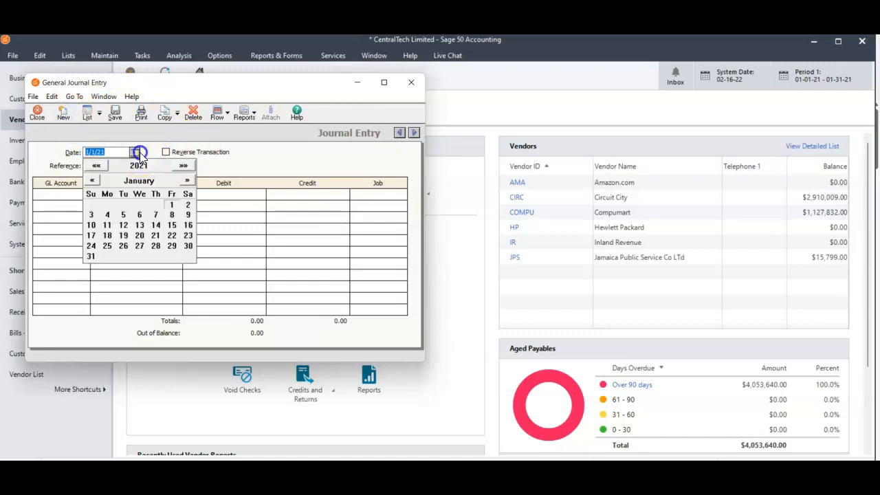
left_click(123, 215)
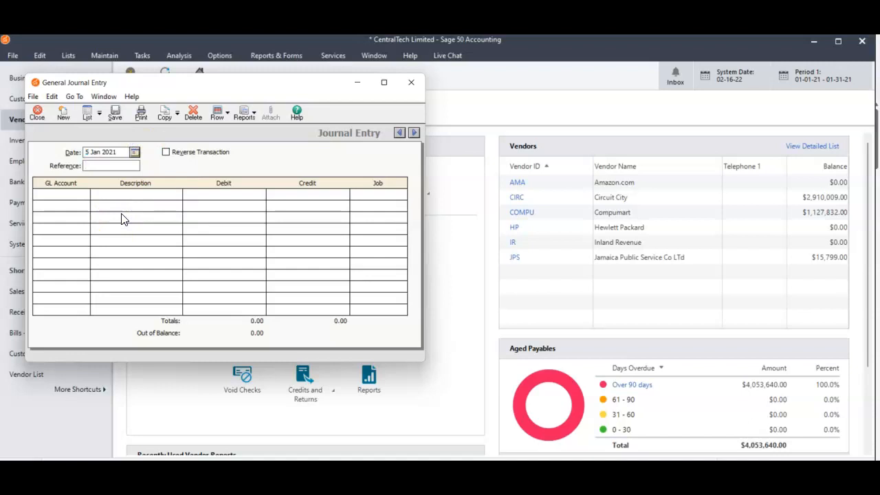
type("GJE06")
Assign account 63600, Computer Conference, to the first line of journal entry GJE06.
left_click(58, 194)
type("63000")
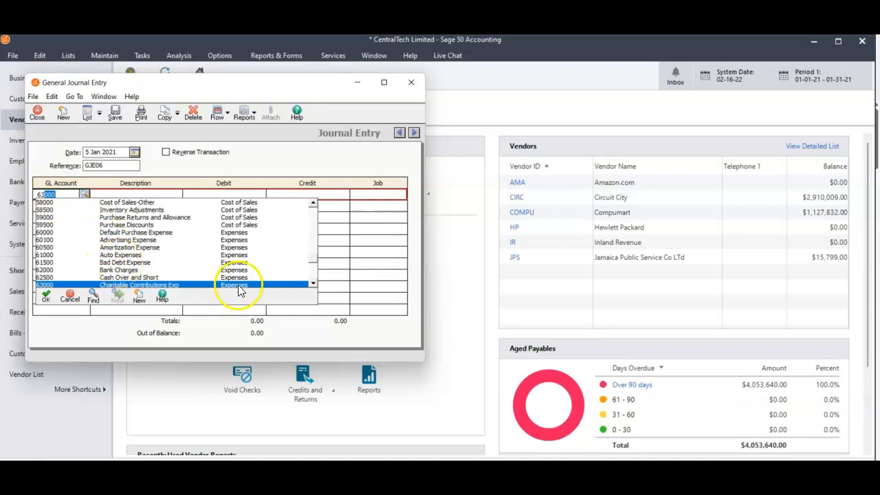
scroll(309, 284, "down", 2)
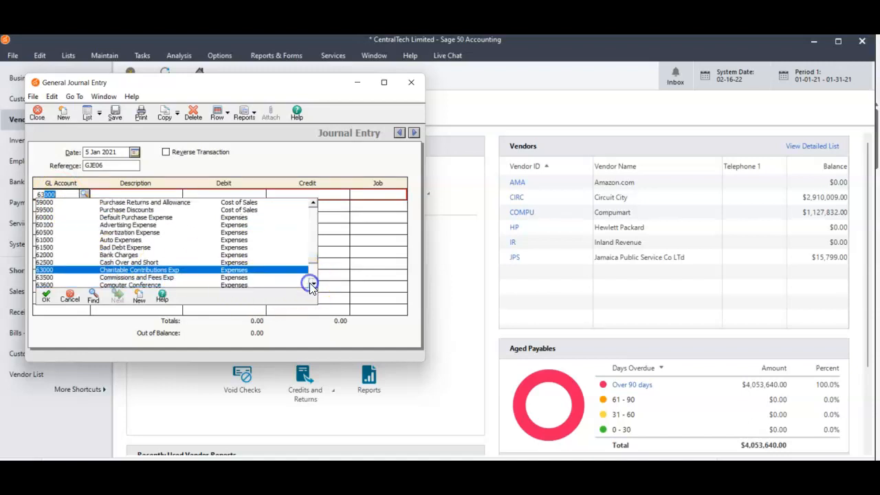
double_click(157, 285)
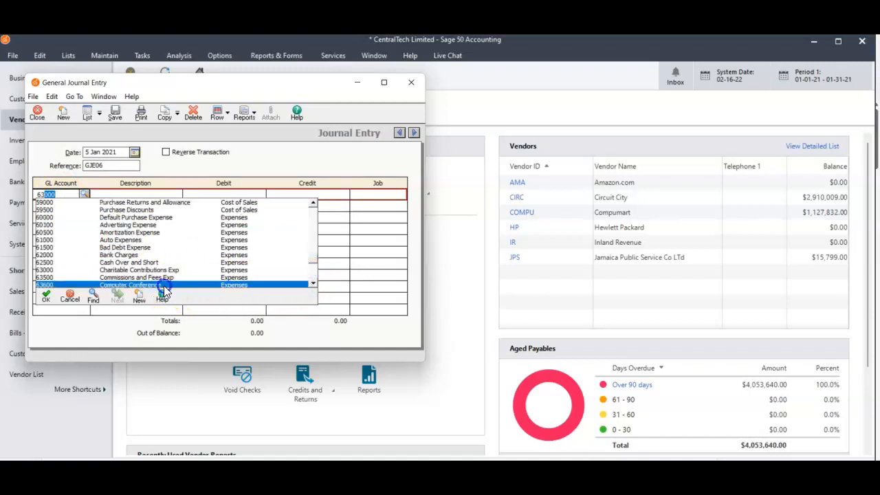
Describe the Computer Conference line as "Accommodation for Conference" and debit it 18,000.00.
type("Cccomm")
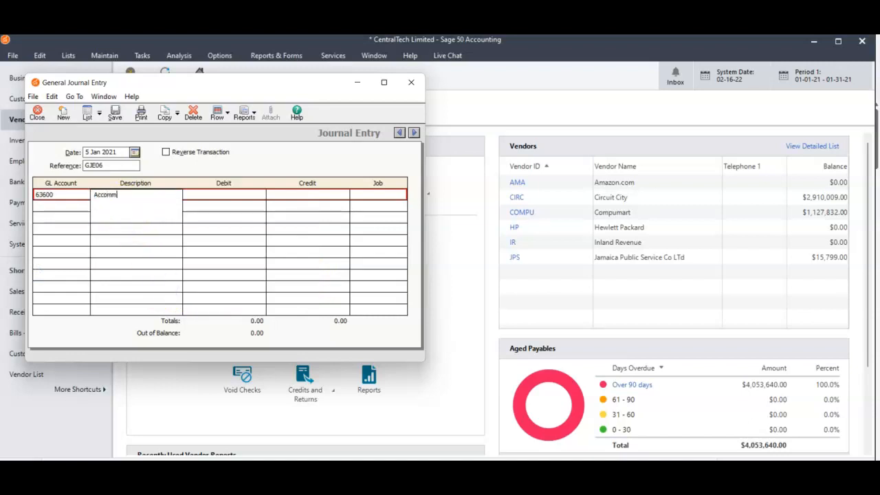
type("odation for Conference")
key("Tab")
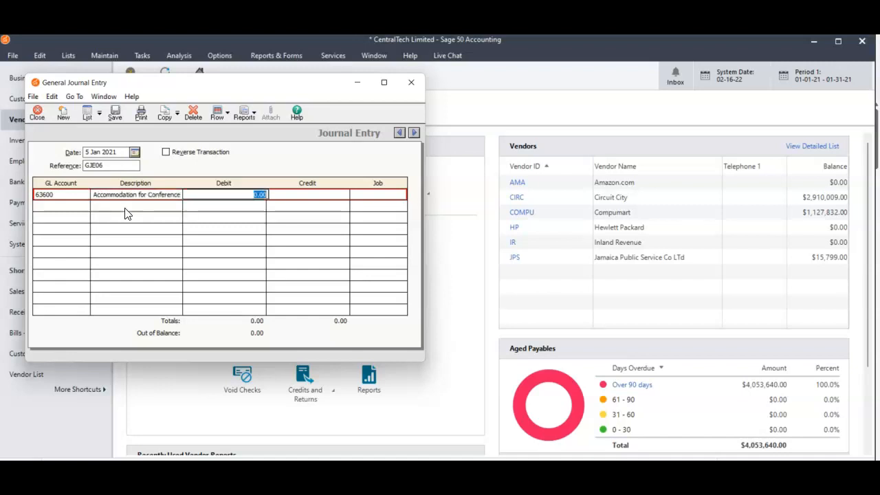
type("18000")
key("Tab")
key("Tab")
key("Tab")
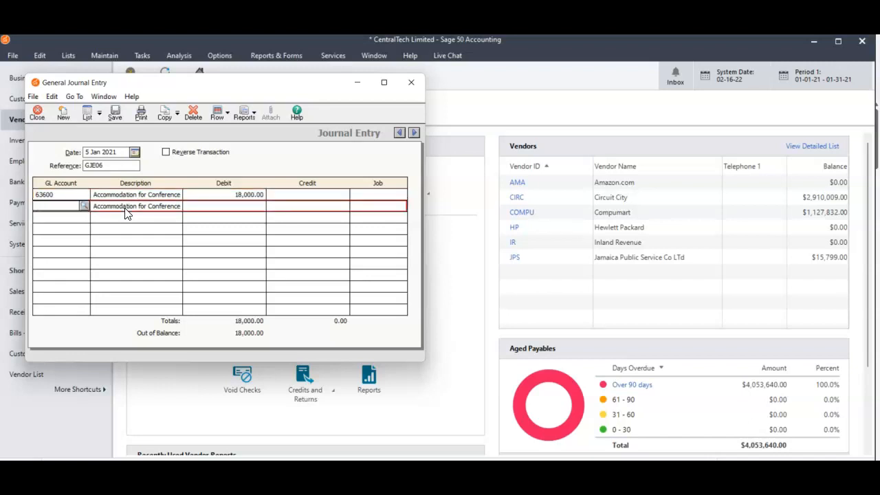
Credit 18,000.00 to account 10200, BNS Checking Account, on the second line of the accommodation entry.
left_click(85, 206)
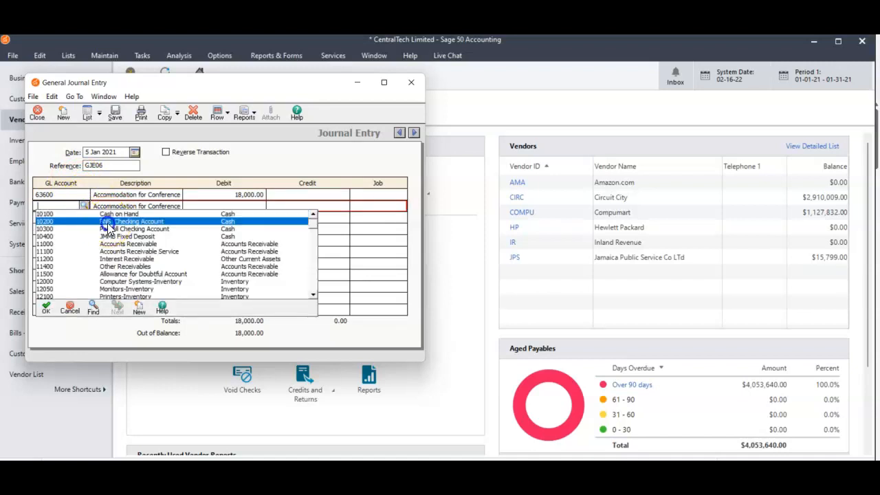
left_click(107, 223)
key("Tab")
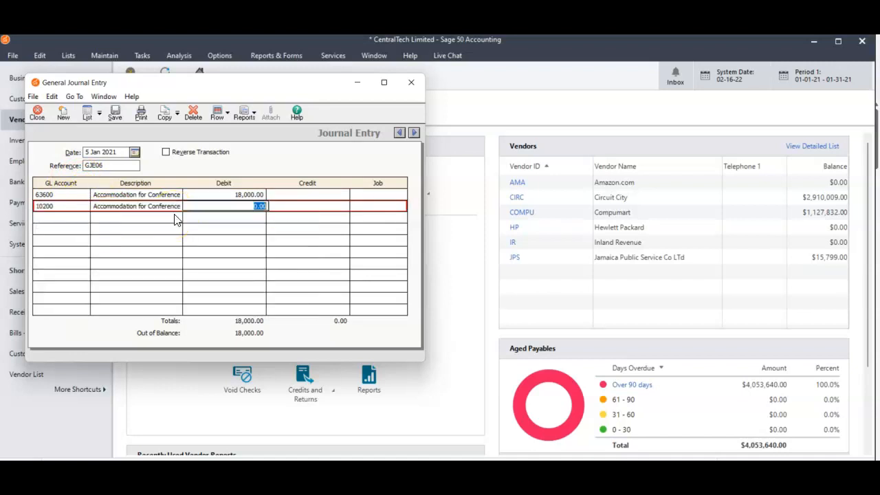
key("Tab")
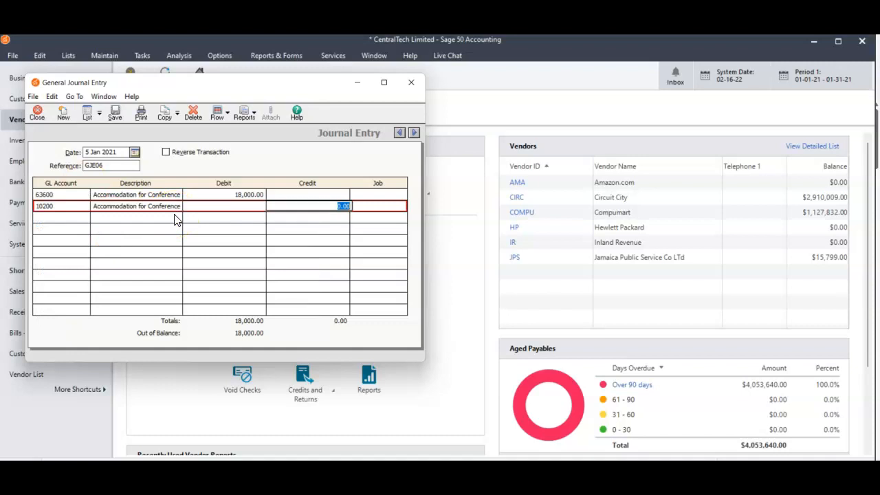
type("18000")
key("Tab")
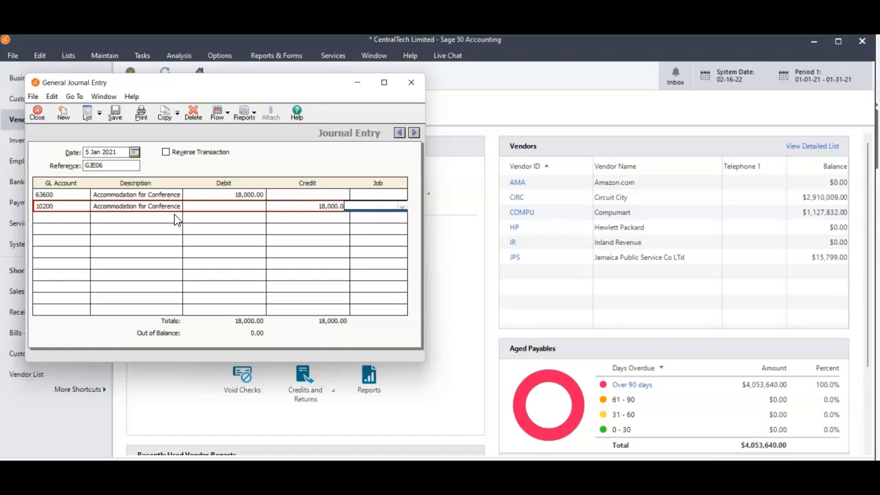
left_click(228, 112)
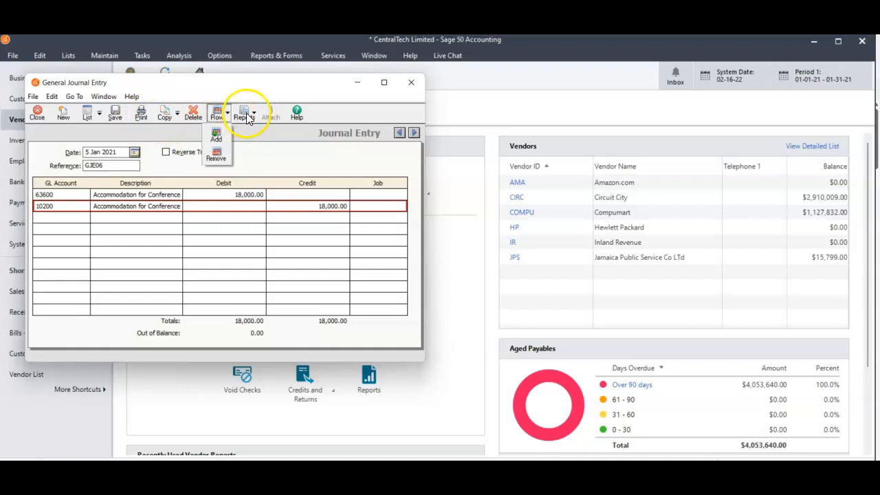
left_click(254, 112)
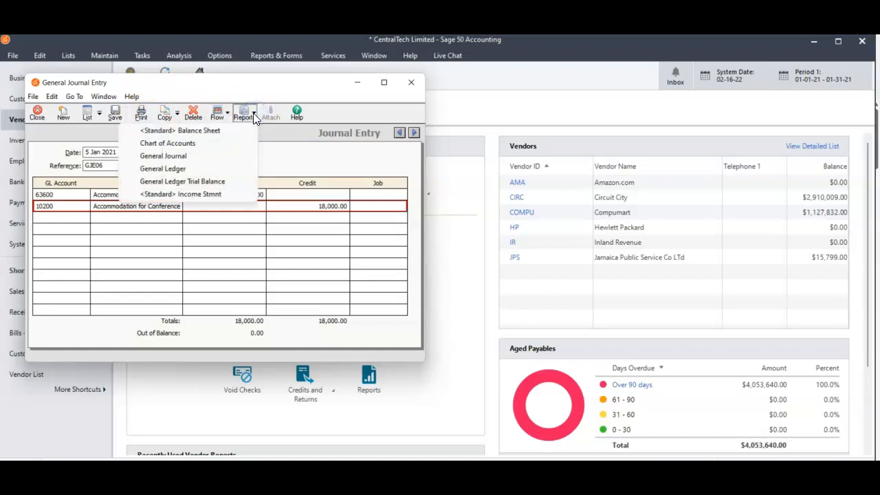
left_click(284, 153)
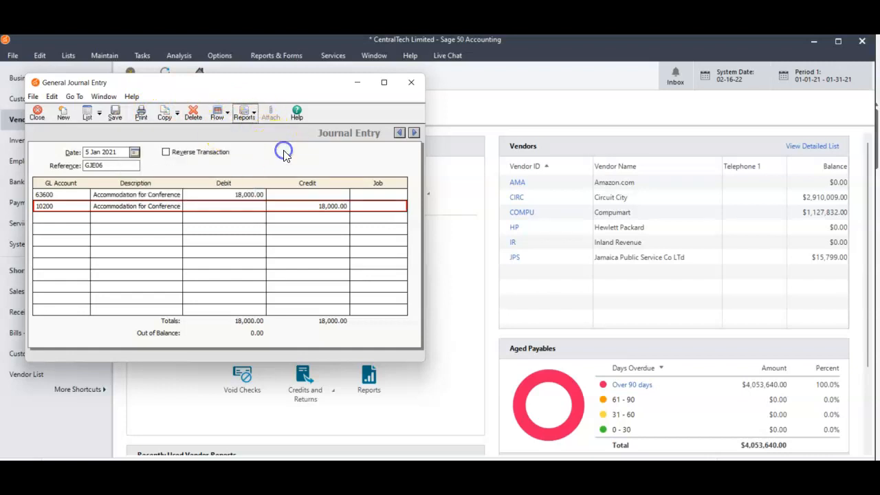
left_click(99, 114)
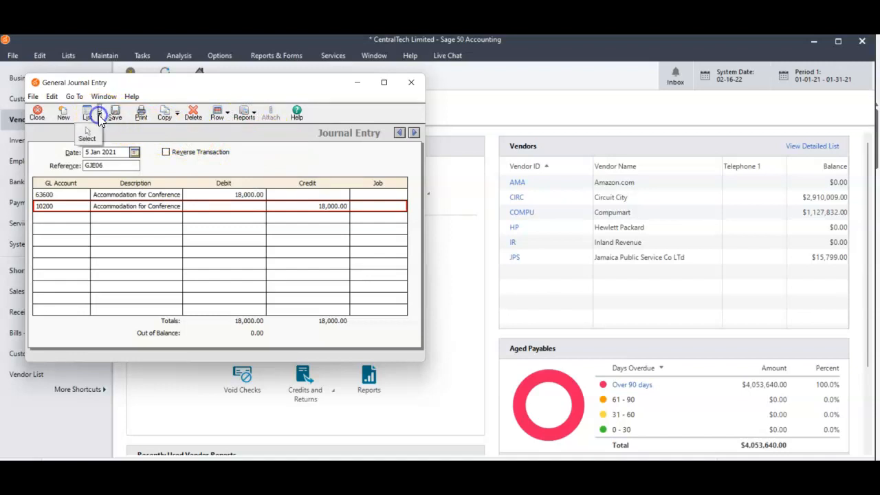
left_click(148, 132)
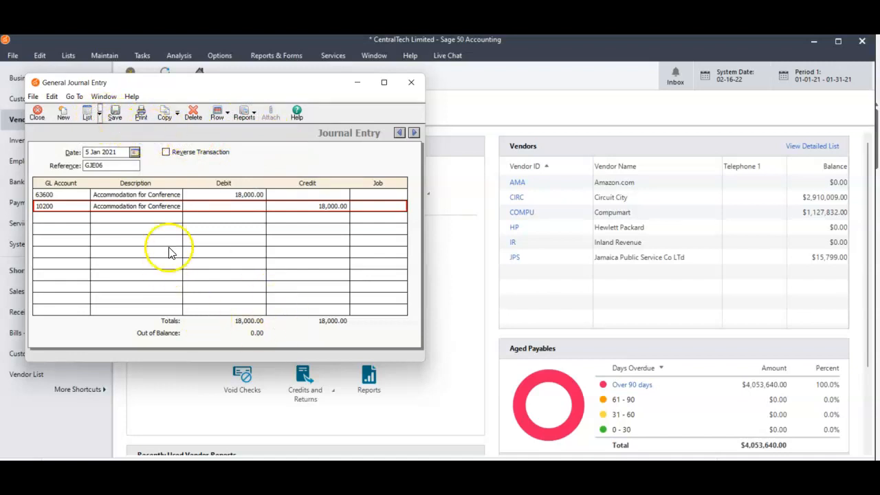
Save the accommodation journal entry GJE06 and leave the general journal.
left_click(114, 114)
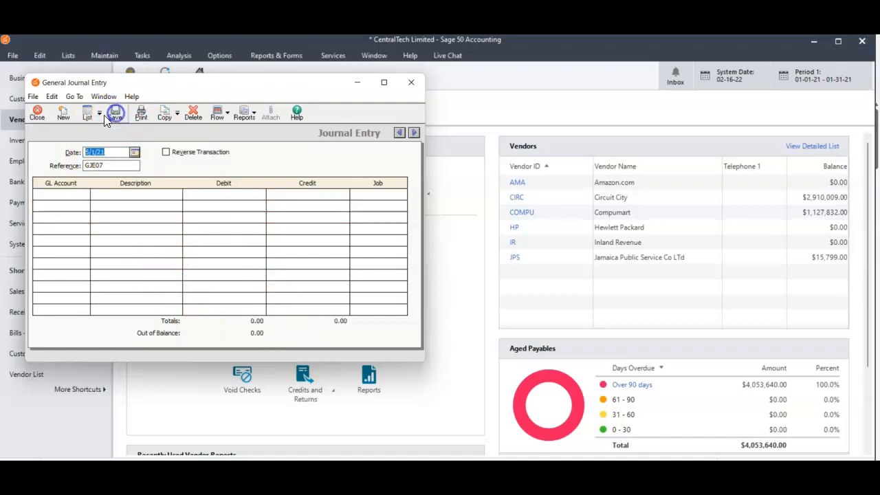
left_click(34, 114)
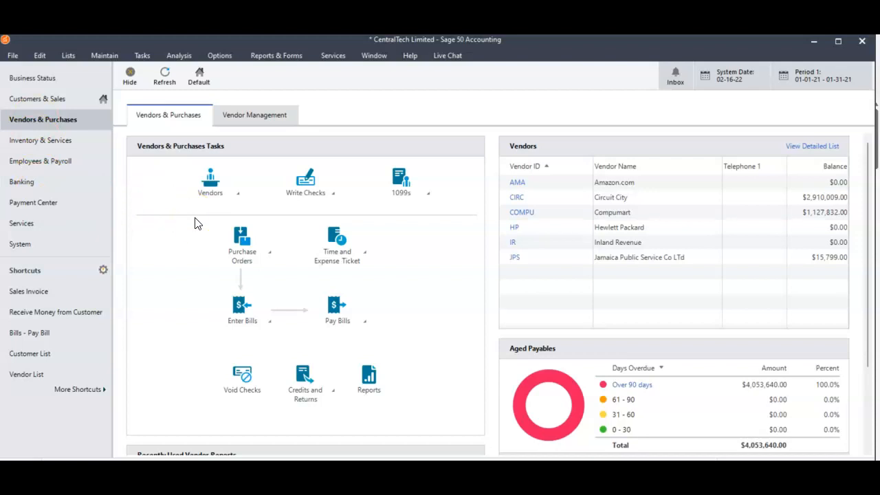
left_click(306, 186)
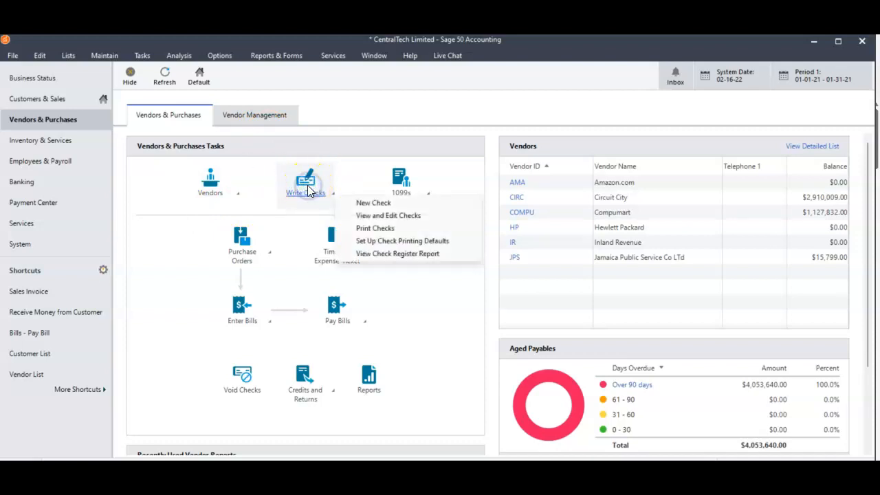
left_click(361, 202)
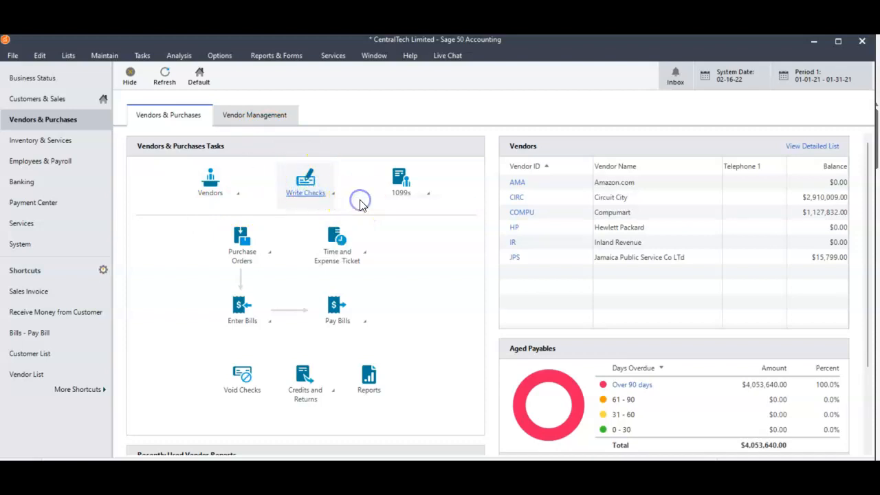
left_click(401, 192)
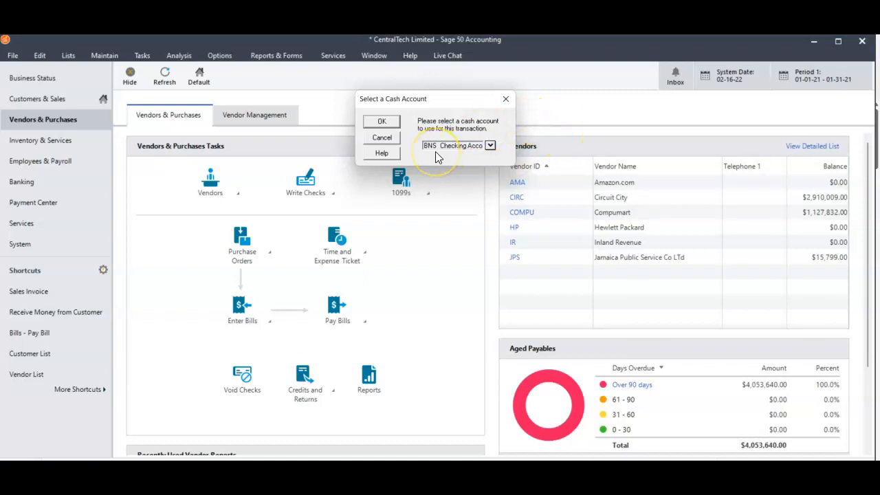
left_click(387, 126)
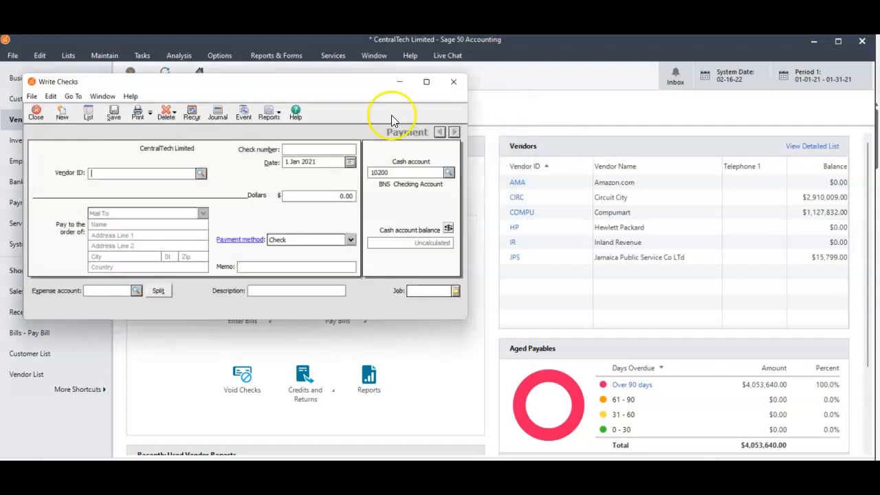
left_click(426, 82)
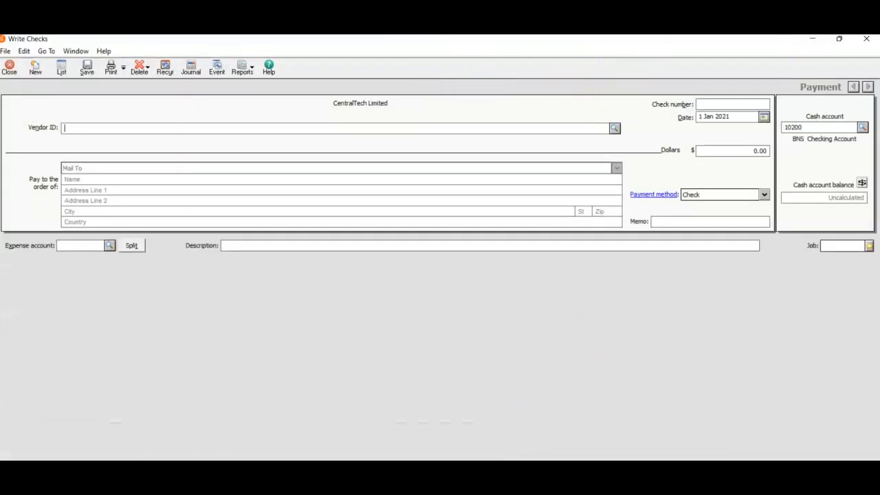
Consult the check transactions in the Appendix 6 transaction listing in Excel, and close the blank check in Sage 50.
left_click(413, 492)
left_click(475, 443)
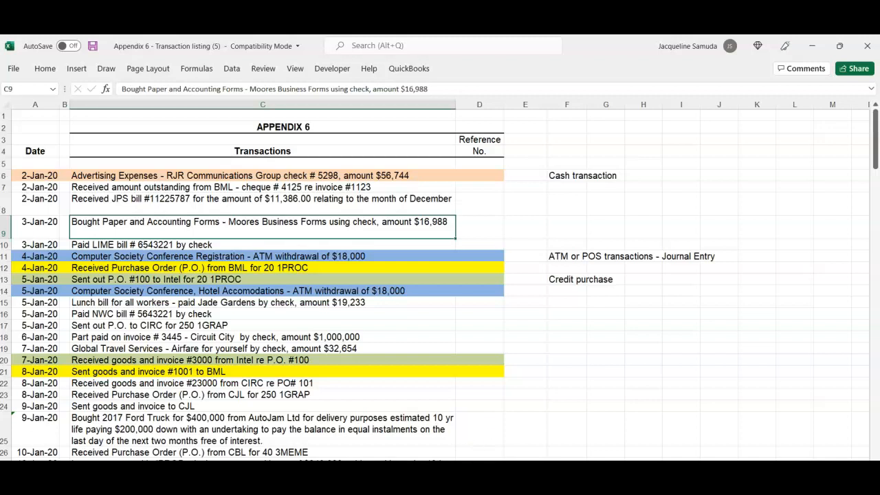
left_click(616, 482)
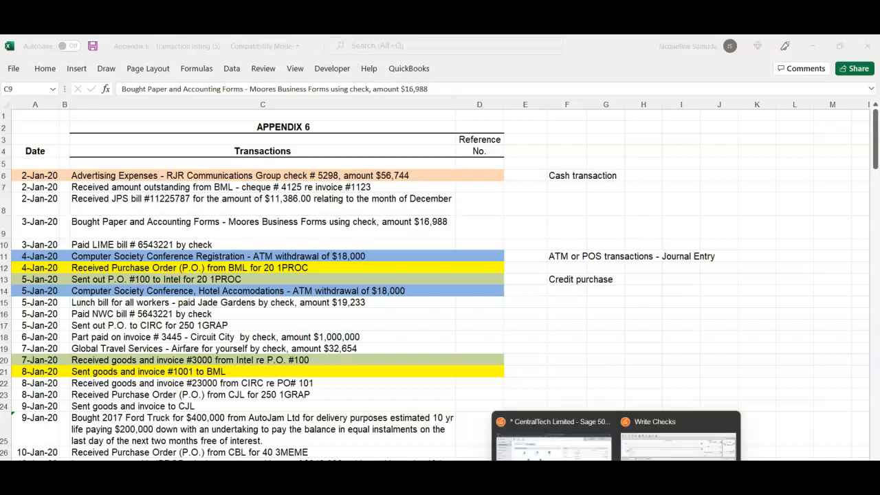
left_click(679, 444)
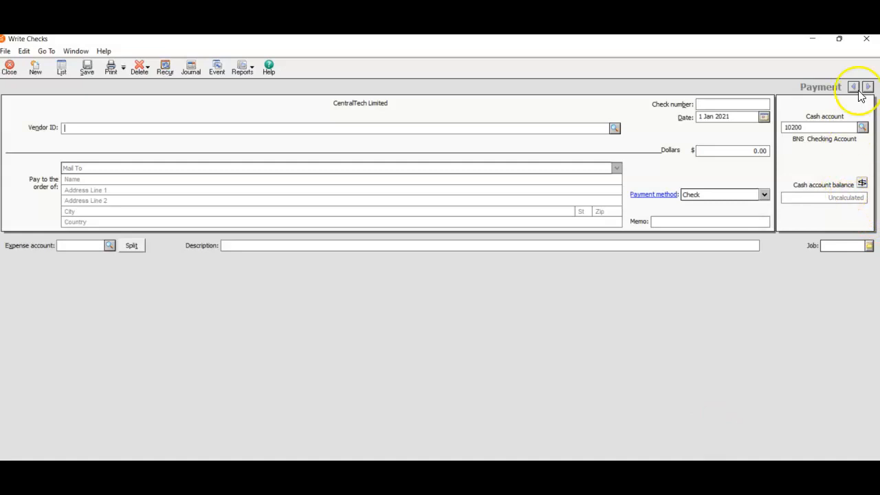
left_click(864, 40)
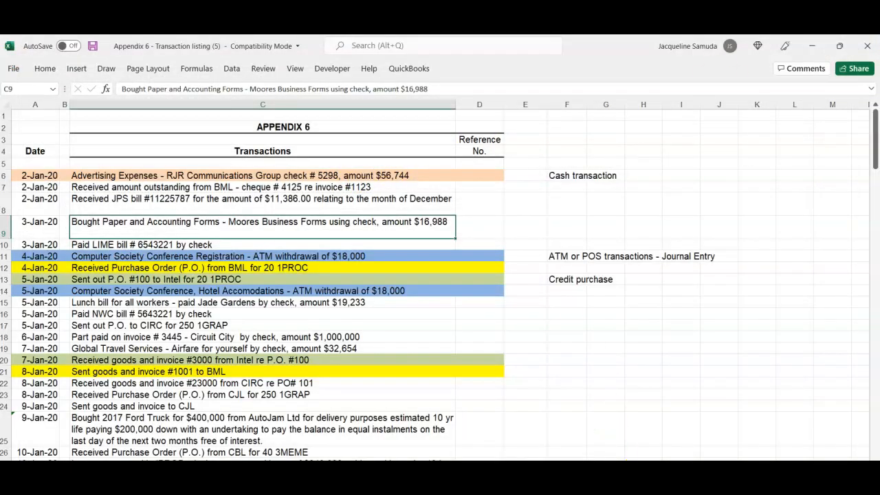
Return to Sage 50 and start a new check using the BNS Checking Account as cash account.
left_click(453, 459)
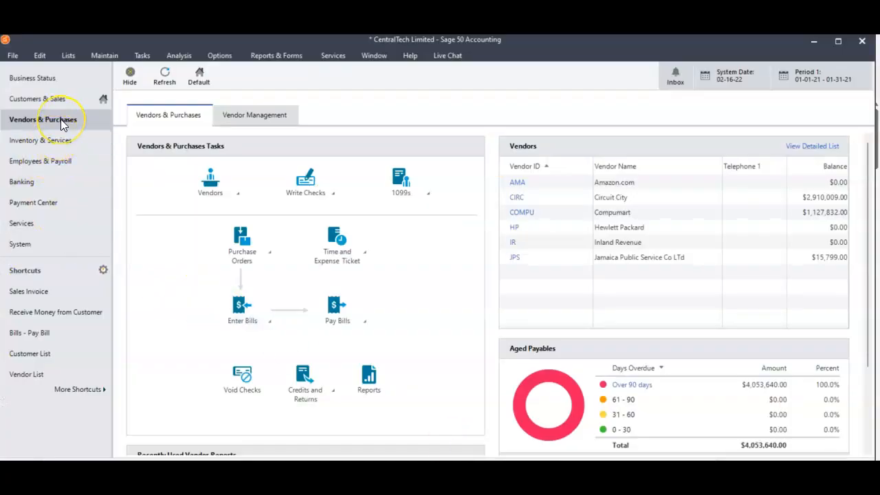
left_click(303, 190)
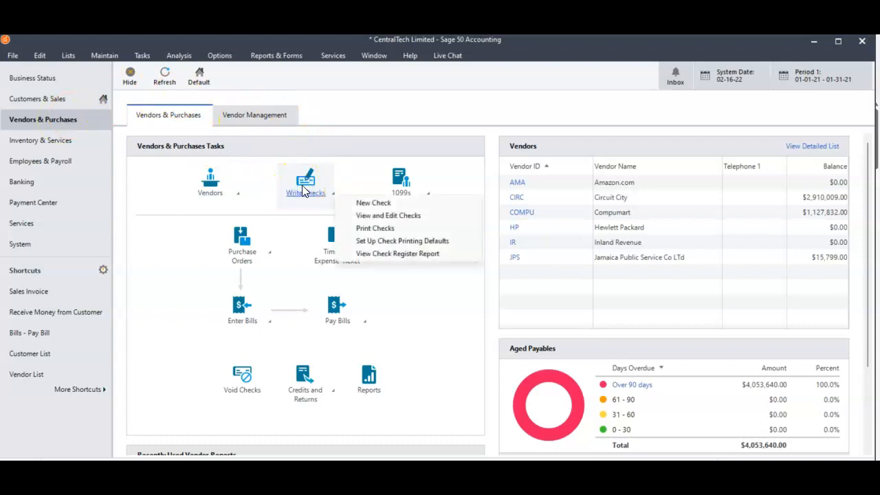
left_click(363, 204)
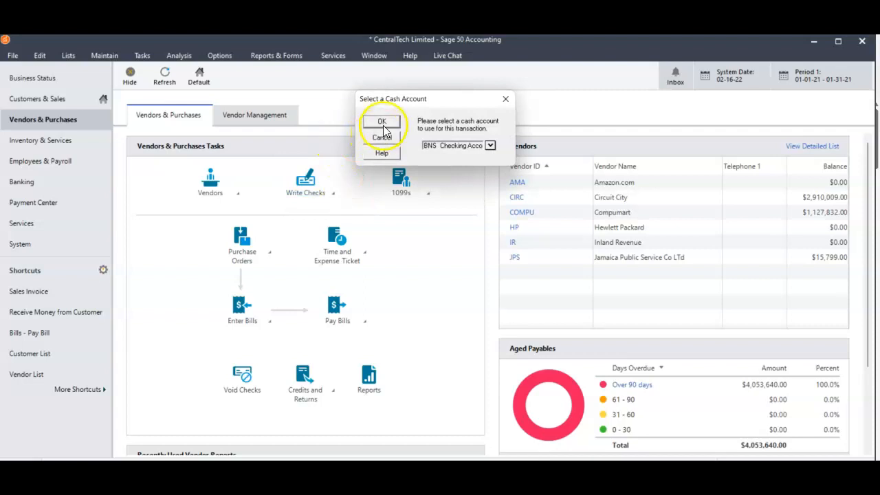
left_click(490, 145)
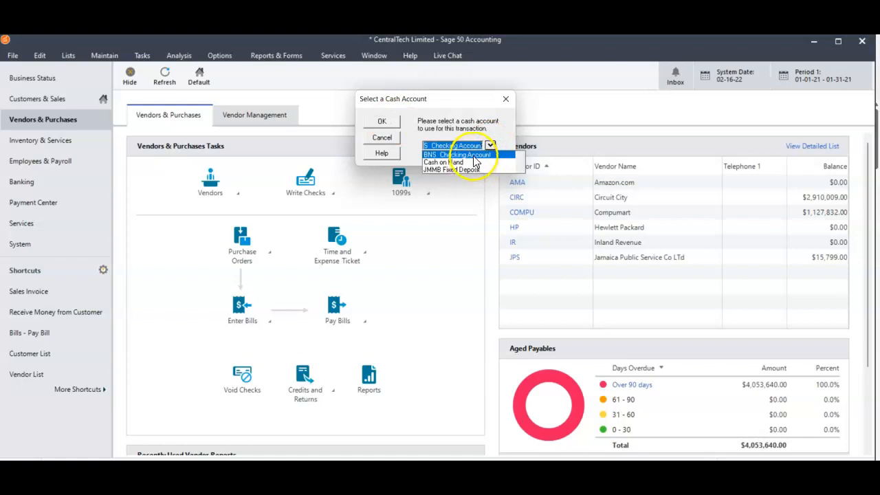
left_click(383, 128)
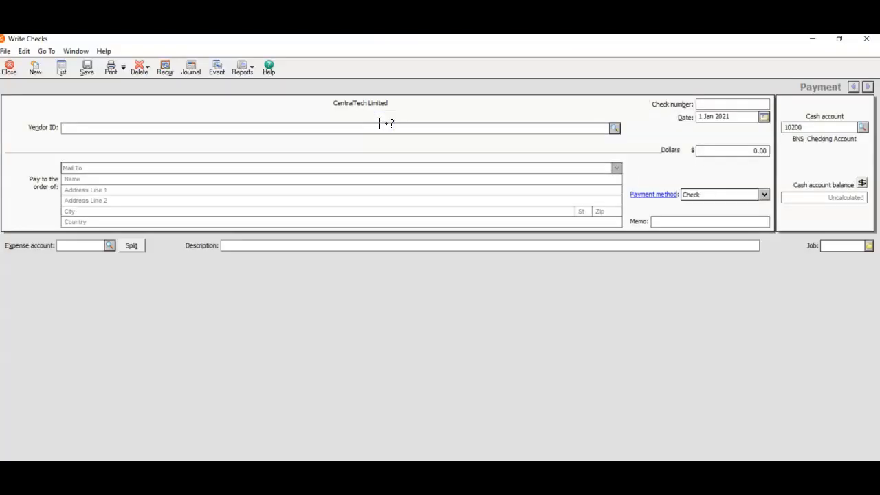
Create a new vendor from the check's vendor lookup with ID RJR and name "RJR Communications Group".
left_click(616, 128)
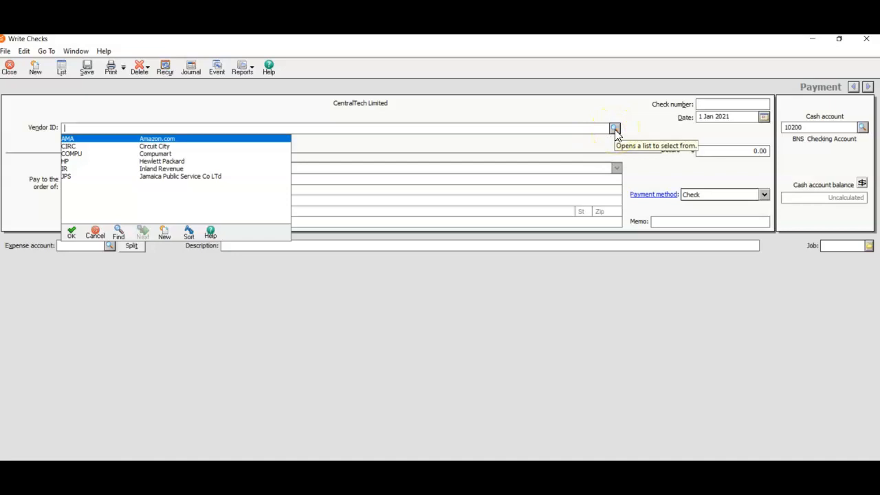
left_click(167, 233)
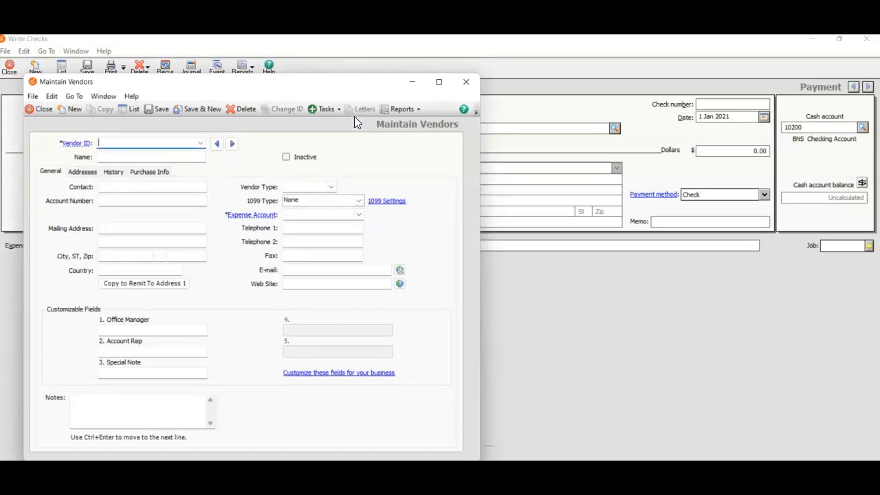
type("RJR")
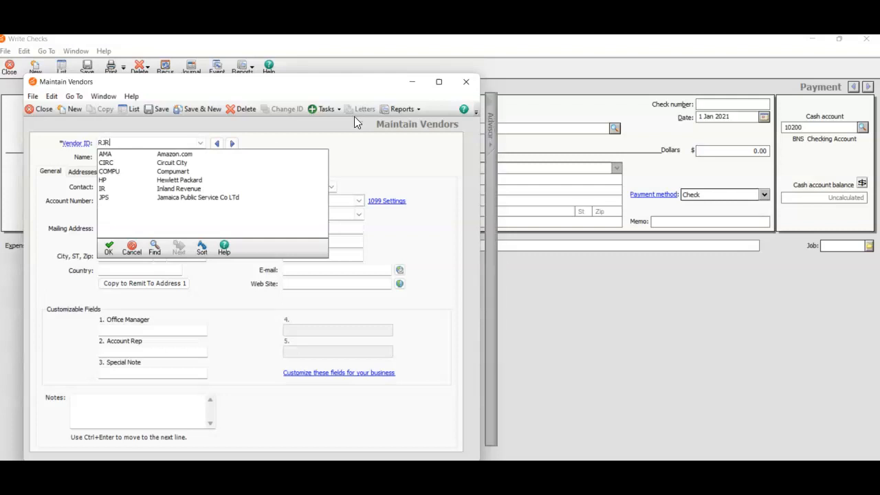
key("Tab")
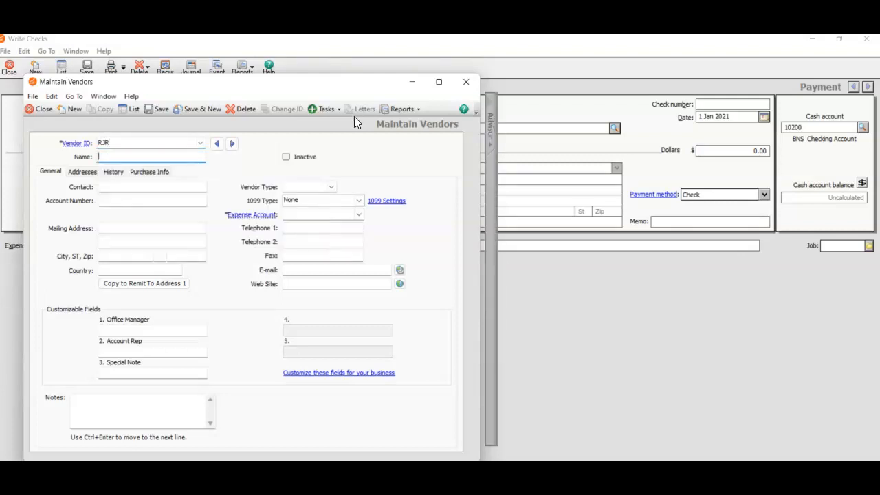
type("RJR Communications Group")
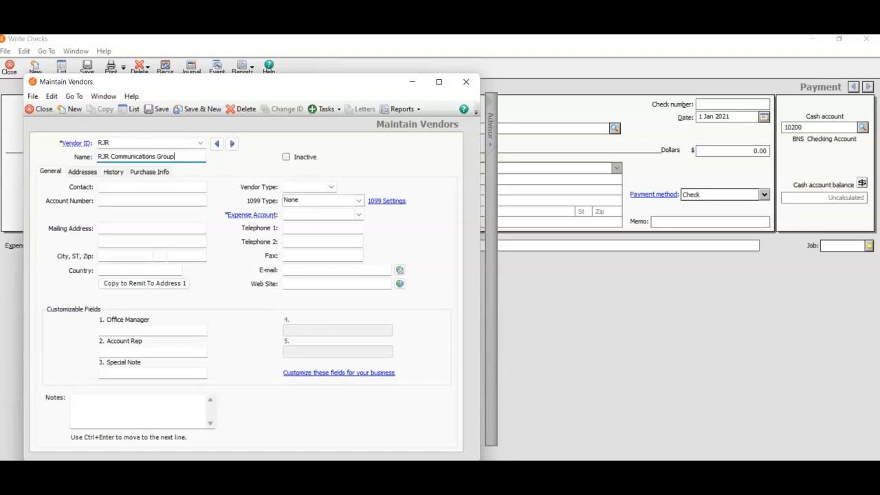
Assign expense account 60100, Advertising Expense, to vendor RJR, then save and close the vendor record.
left_click(359, 215)
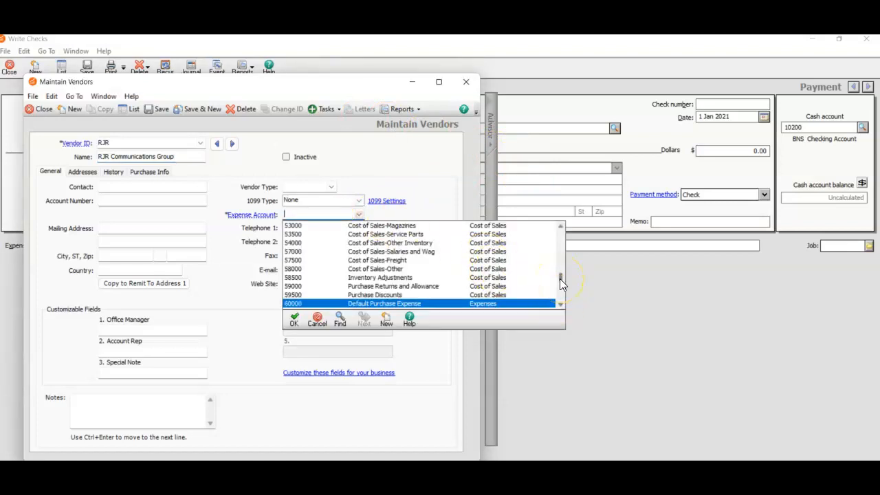
scroll(559, 278, "down", 1)
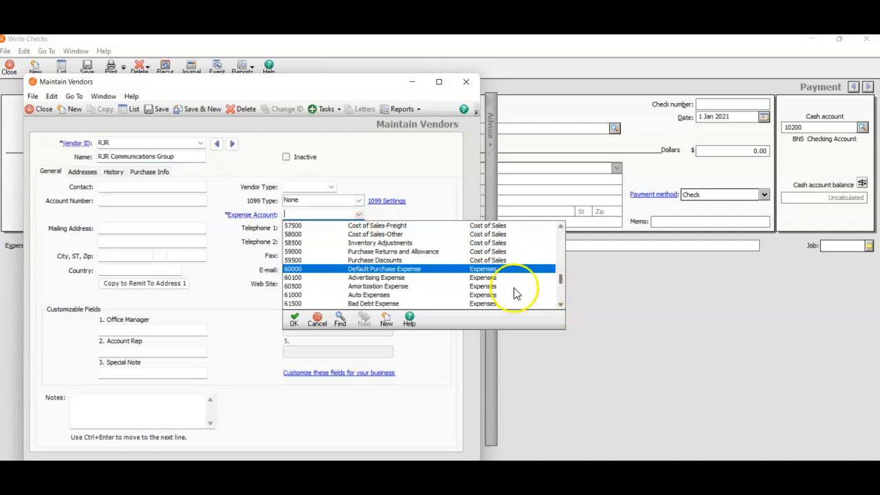
double_click(368, 282)
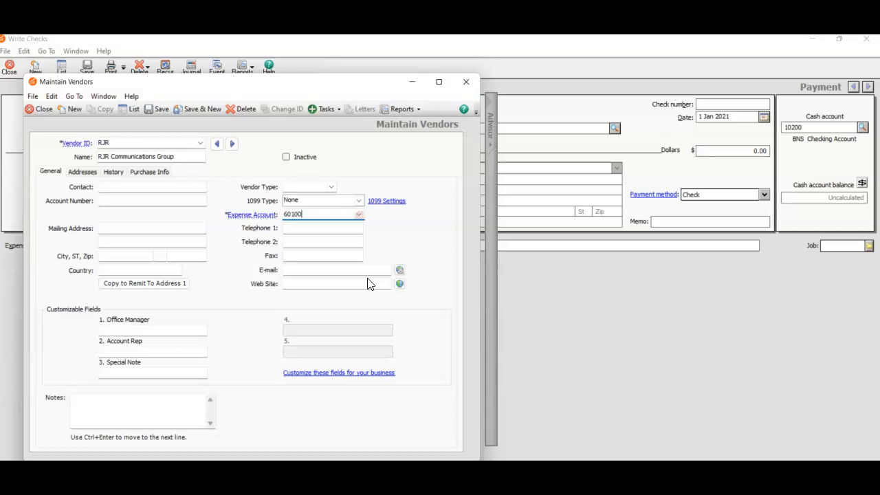
left_click(165, 108)
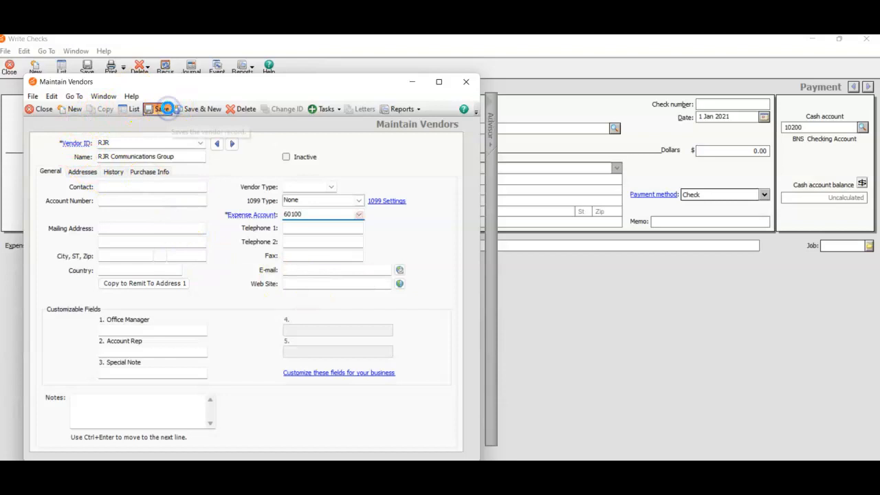
left_click(41, 108)
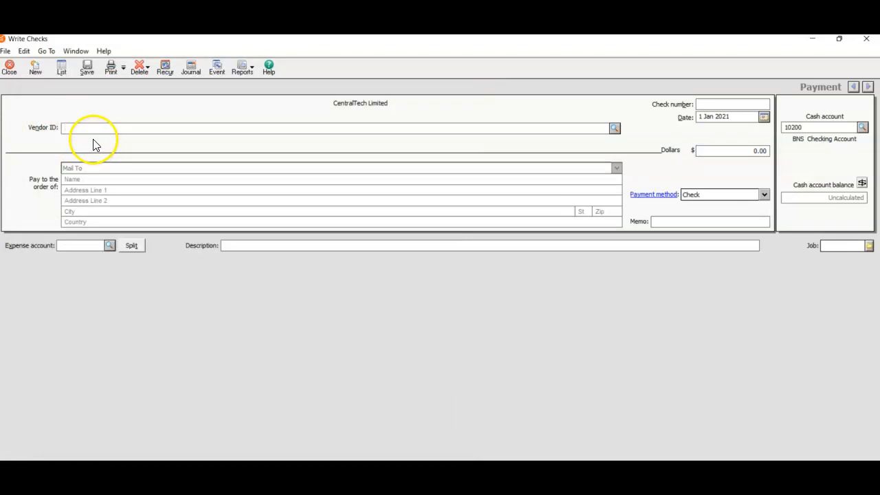
Make the check out to vendor RJR with check number 5298, dated 2 Jan 2021.
left_click(615, 130)
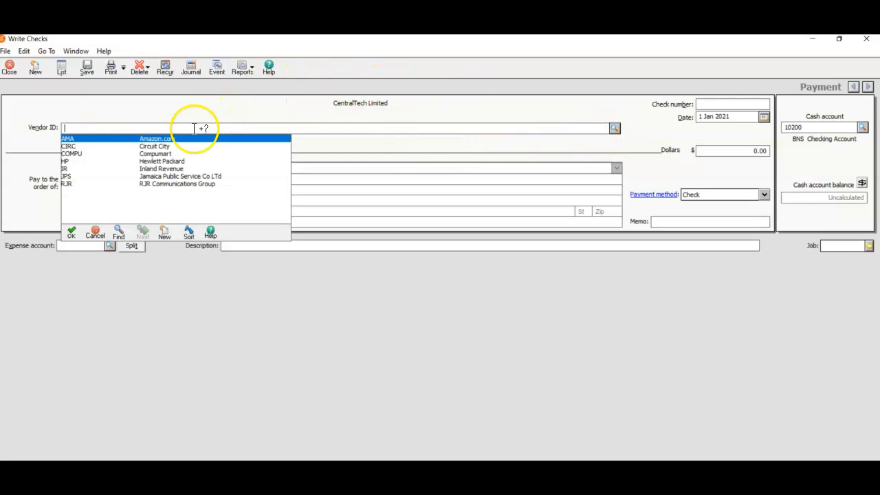
double_click(172, 185)
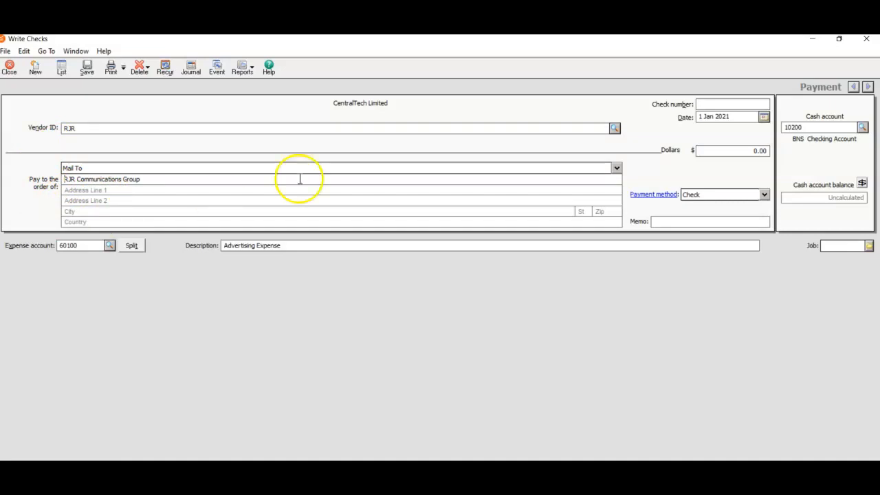
left_click(714, 103)
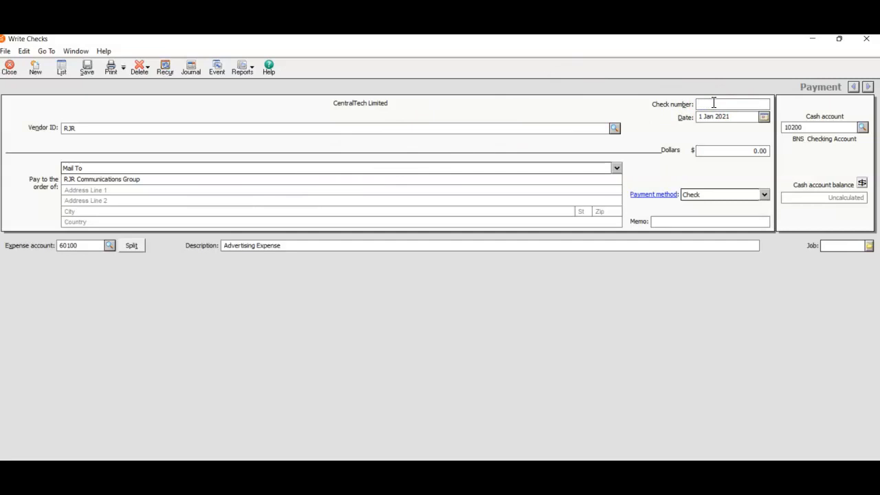
type("5298")
left_click(764, 117)
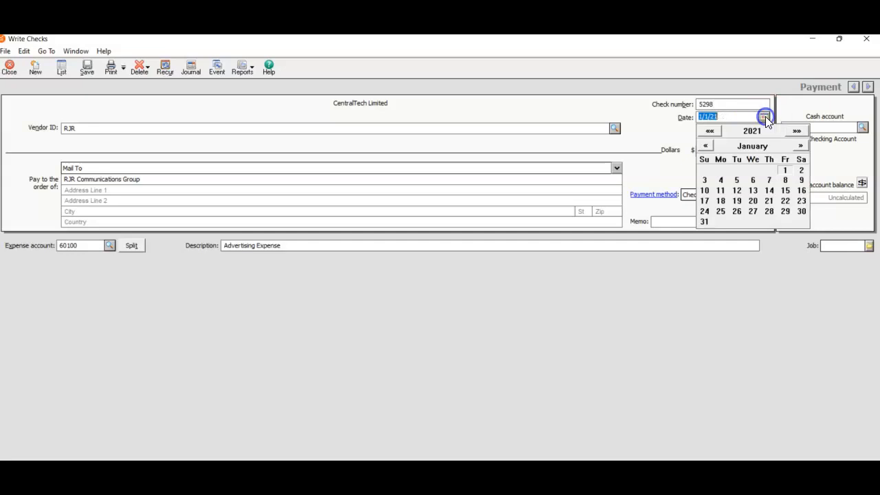
left_click(800, 170)
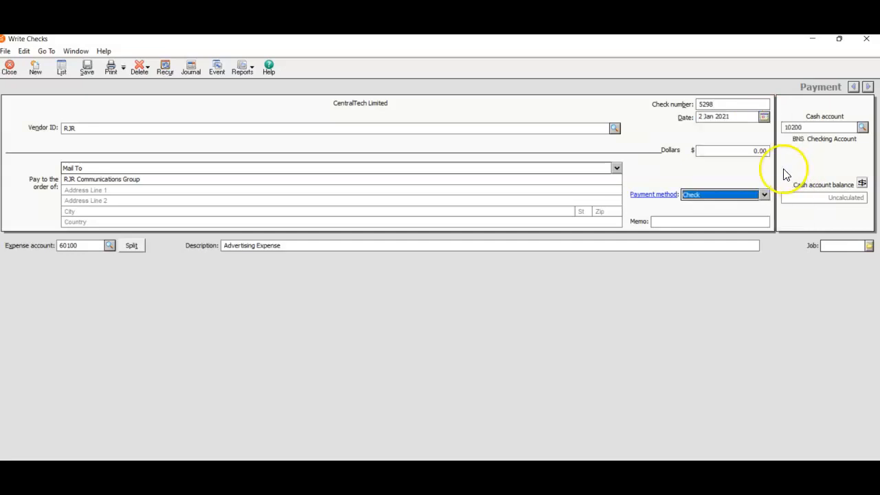
Set the RJR check amount to 56,744.00 with Check as the payment method.
left_click(759, 150)
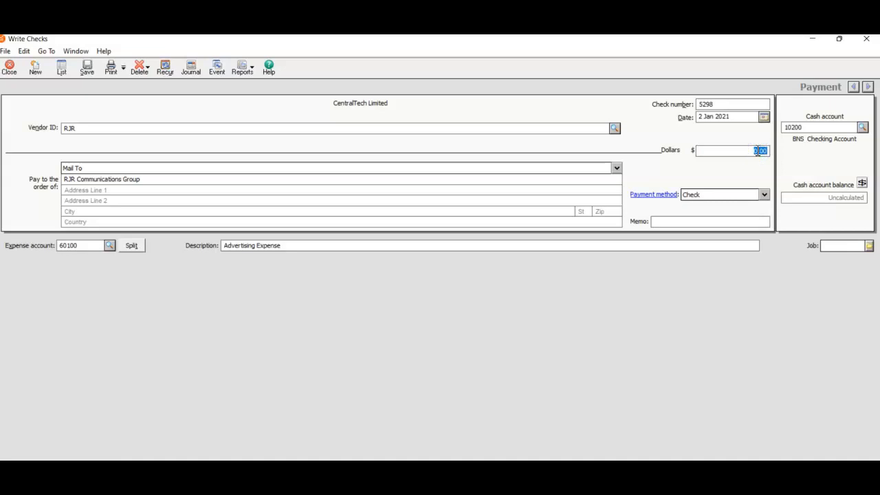
type("56744")
left_click(765, 194)
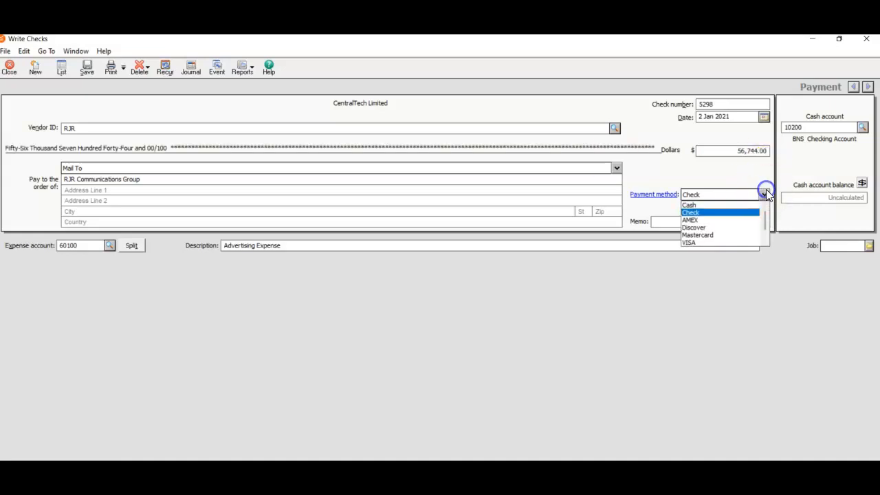
left_click(739, 213)
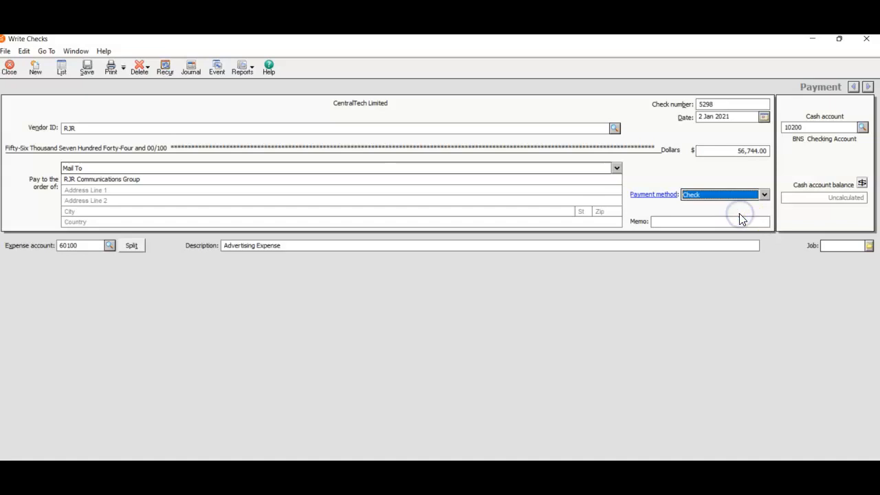
Enter "Advertising for Kool 97 FM" as the check's memo.
left_click(695, 220)
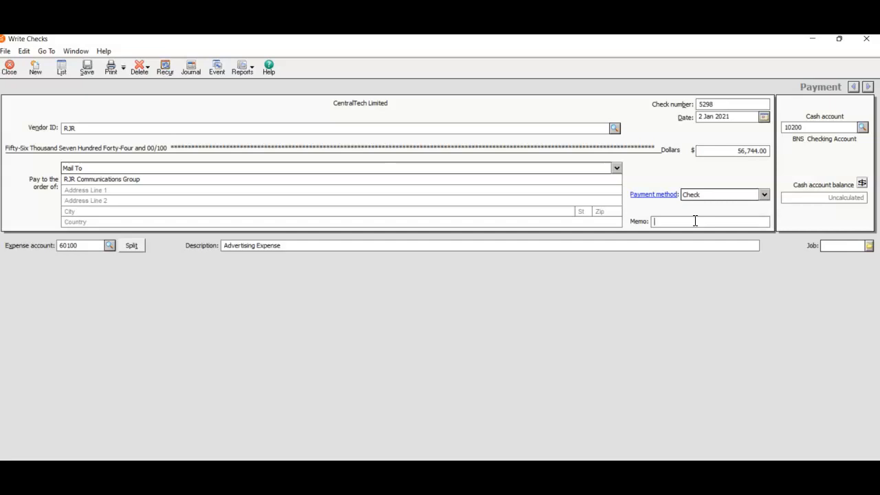
type("Advertising for Kool 97 FM for")
key("BackSpace")
key("BackSpace")
key("BackSpace")
Review the check's split transaction distribution, then calculate the cash account balance.
left_click(132, 247)
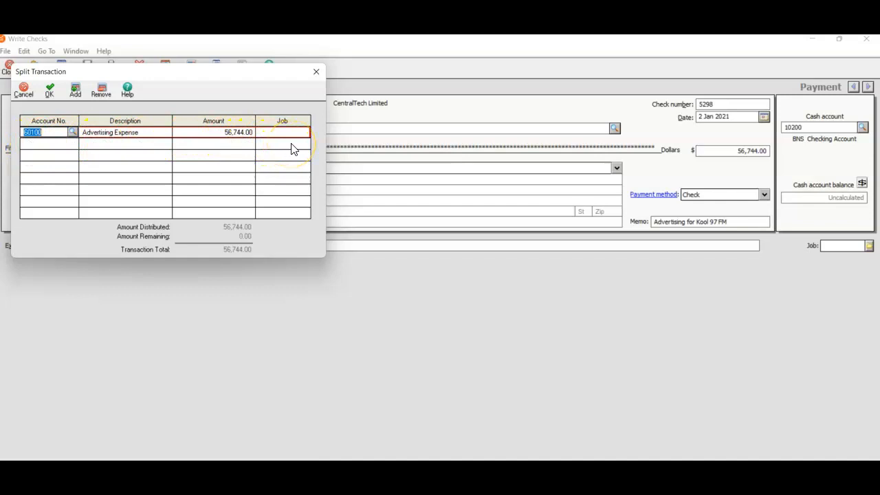
left_click(316, 73)
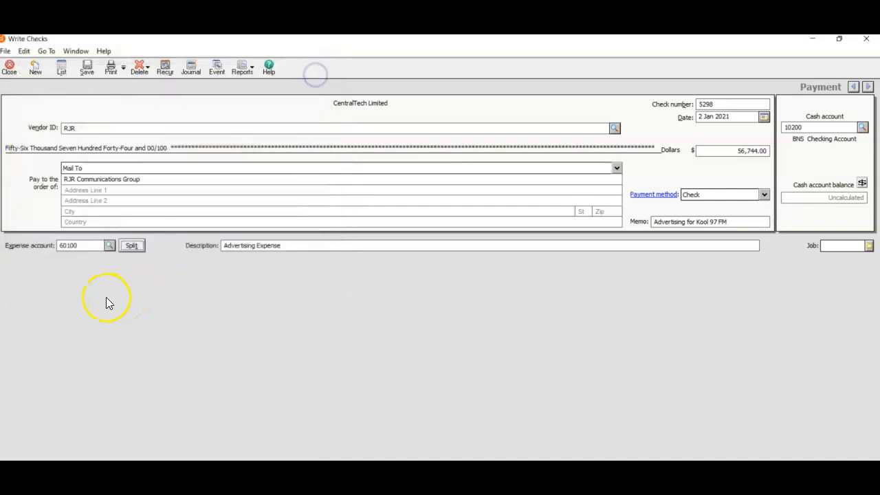
left_click(130, 246)
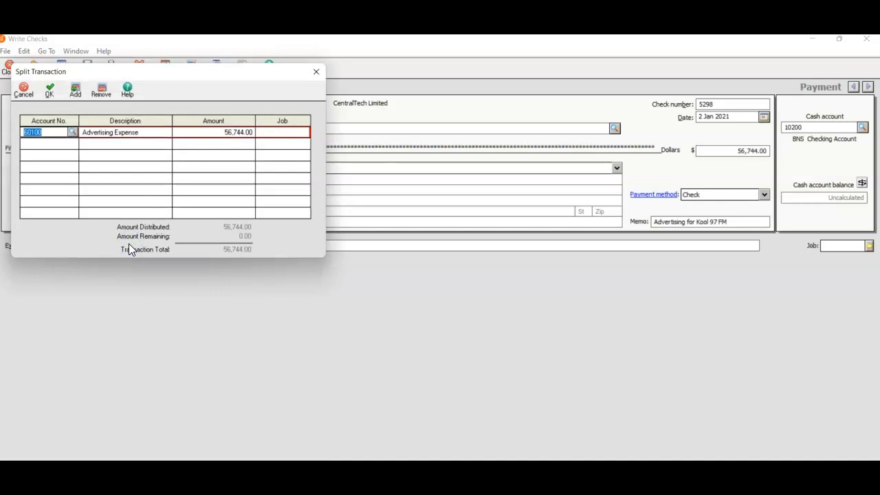
left_click(315, 72)
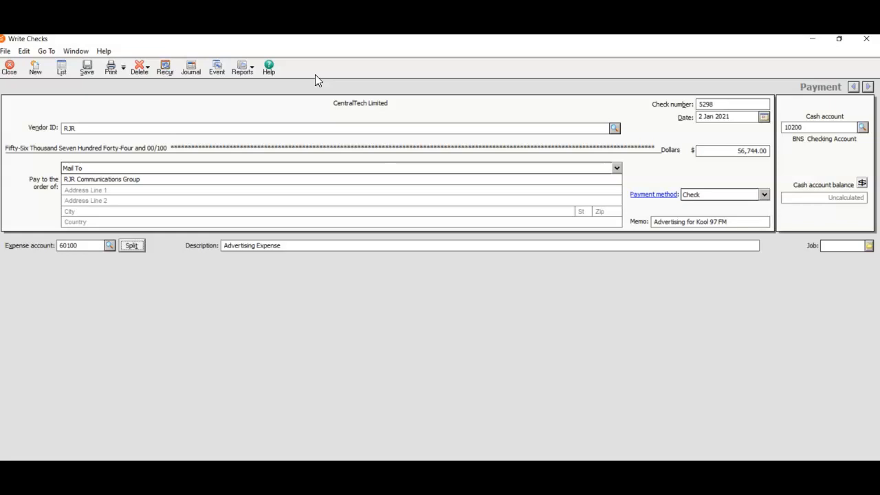
left_click(862, 184)
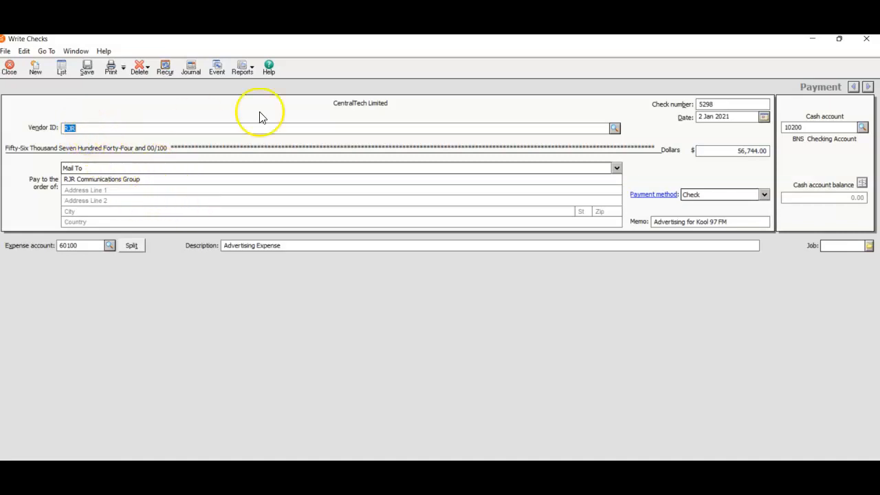
Reselect RJR Communications Group as the check's vendor, then save and close the check.
left_click(615, 127)
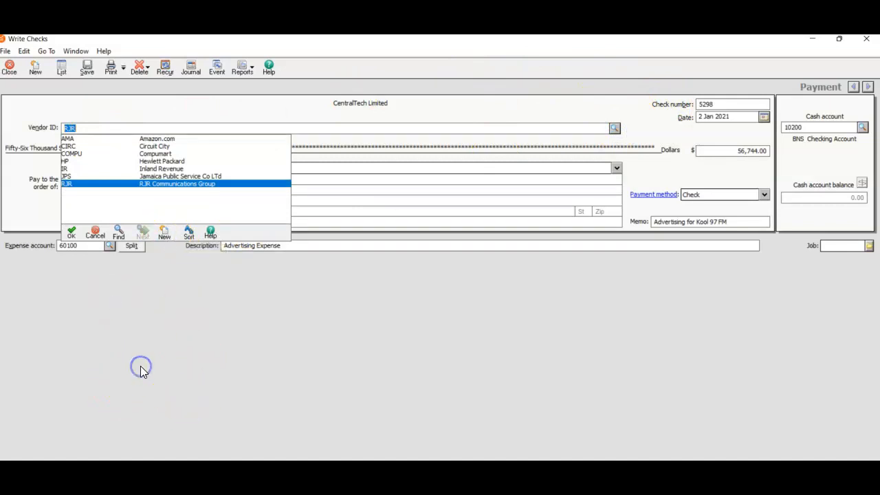
left_click(70, 233)
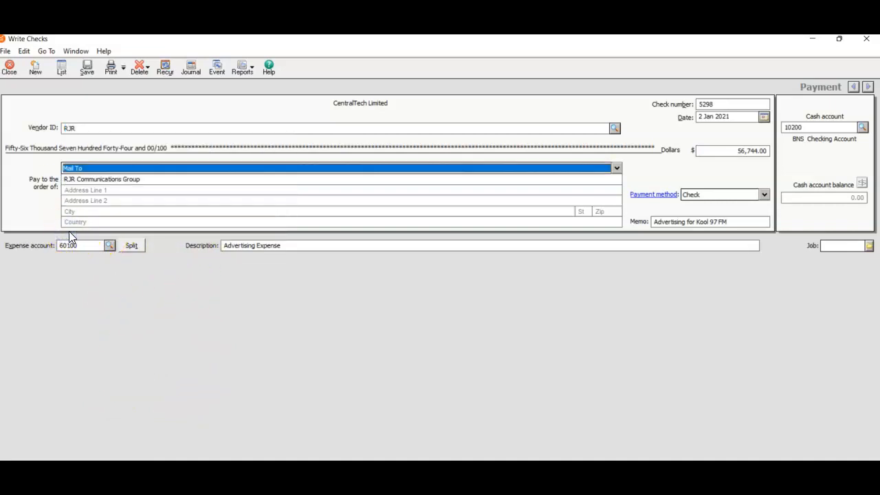
left_click(87, 69)
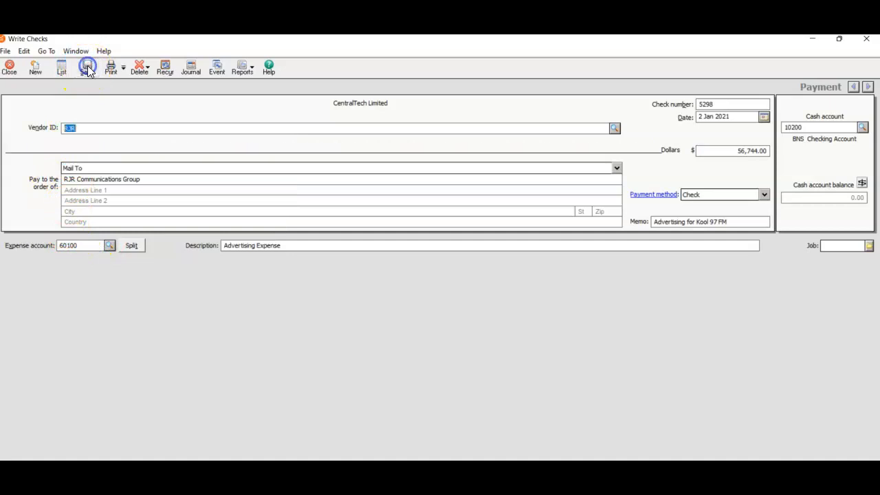
left_click(8, 69)
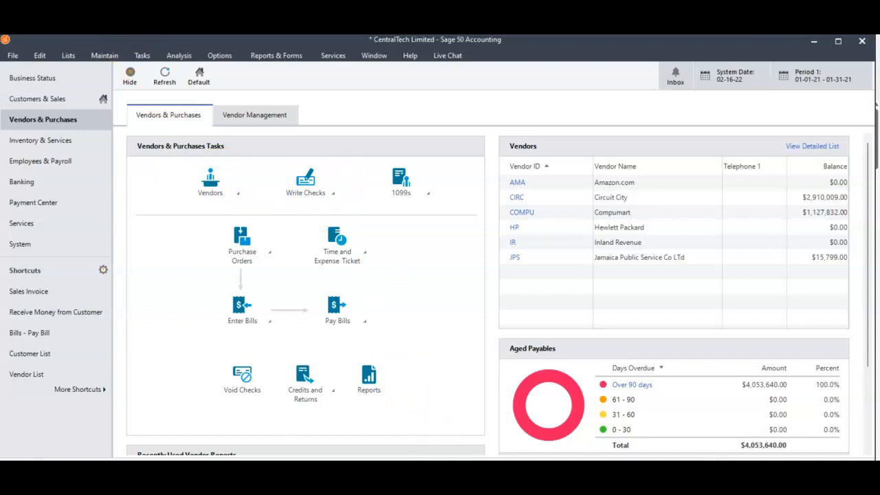
Switch to the Appendix 6 transaction listing in Excel and look through the January transactions.
mouse_move(412, 475)
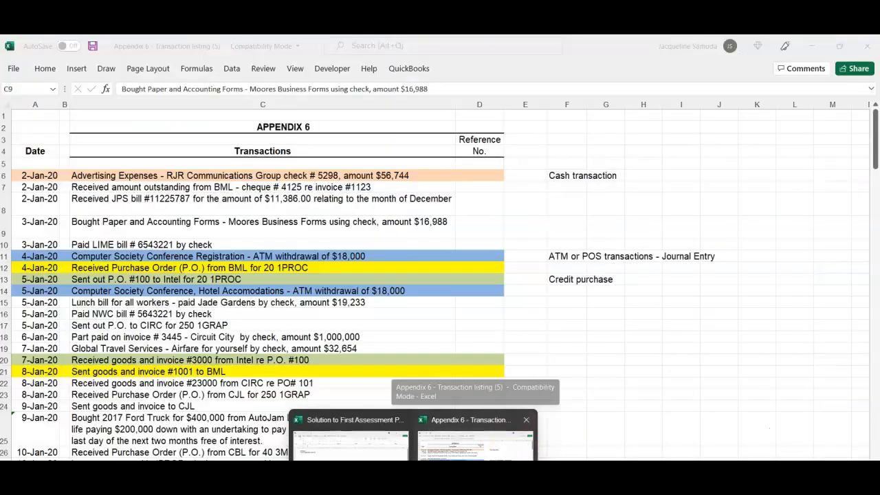
left_click(475, 440)
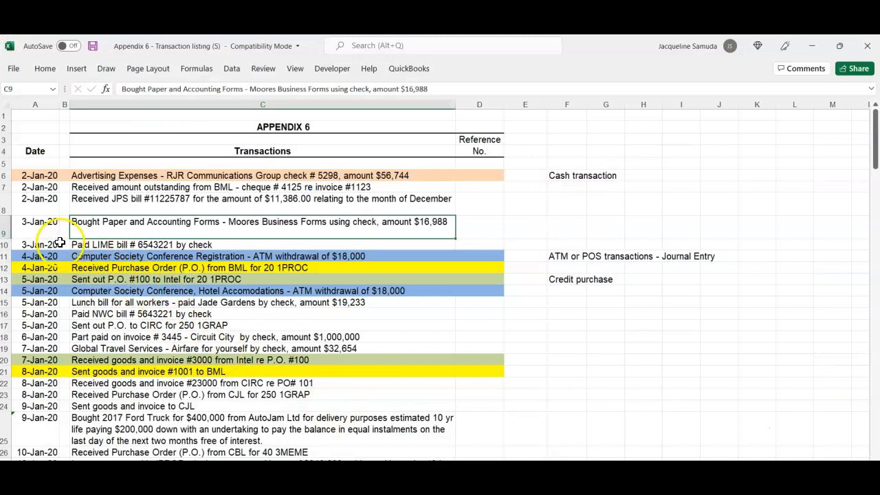
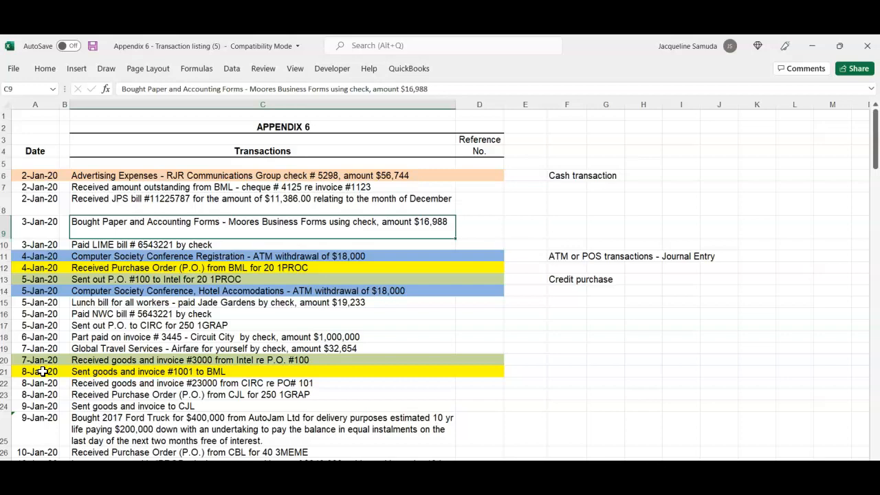
scroll(42, 371, "down", 9)
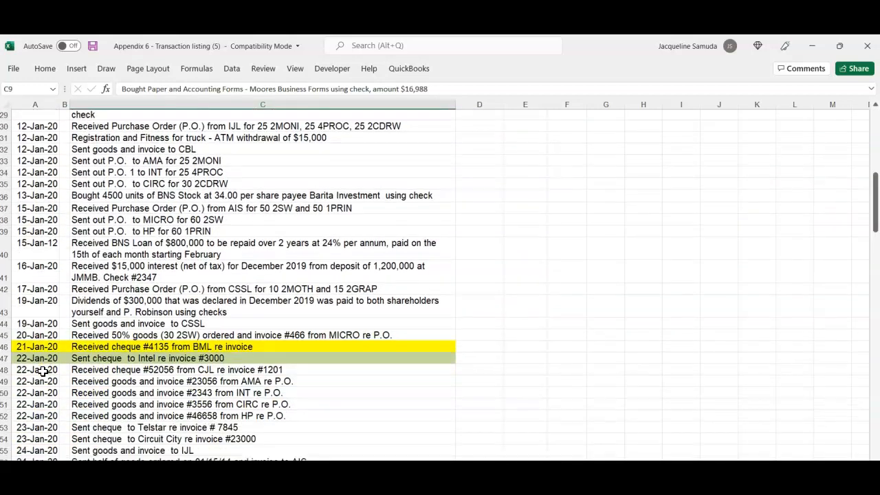
scroll(42, 371, "down", 1)
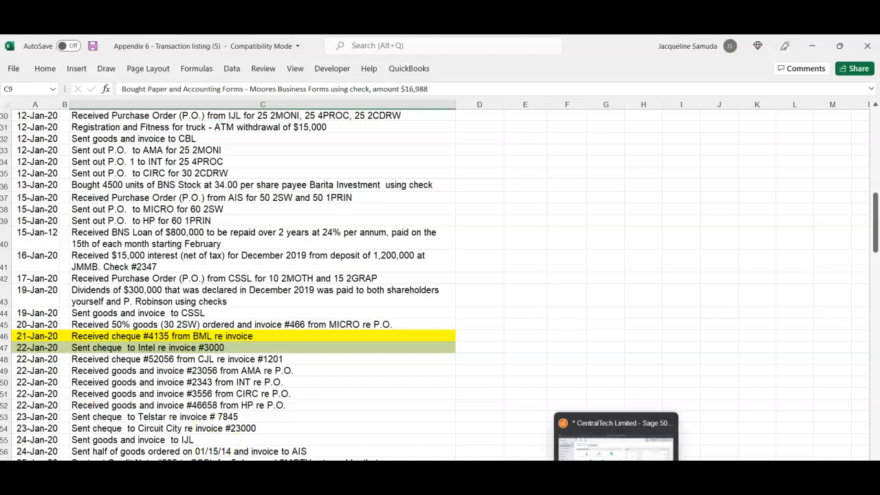
Switch to Sage 50 and start a new purchase order, trying "int" as the vendor ID.
left_click(616, 459)
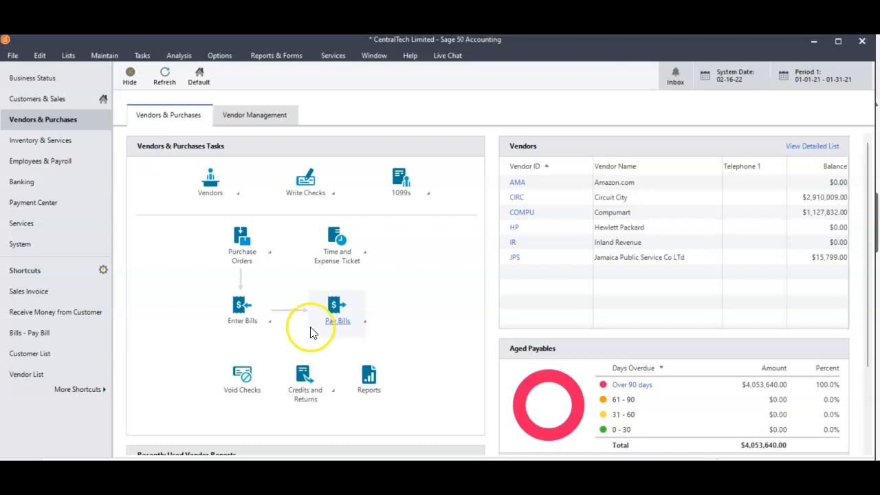
left_click(240, 248)
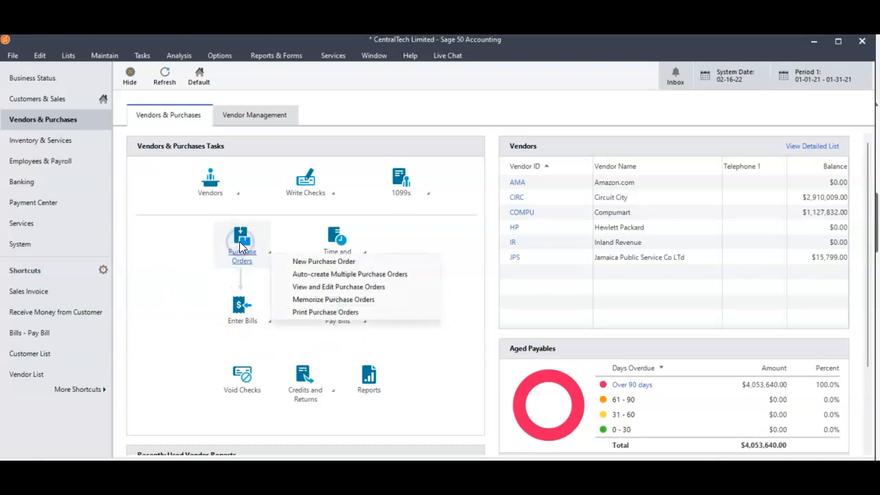
left_click(303, 264)
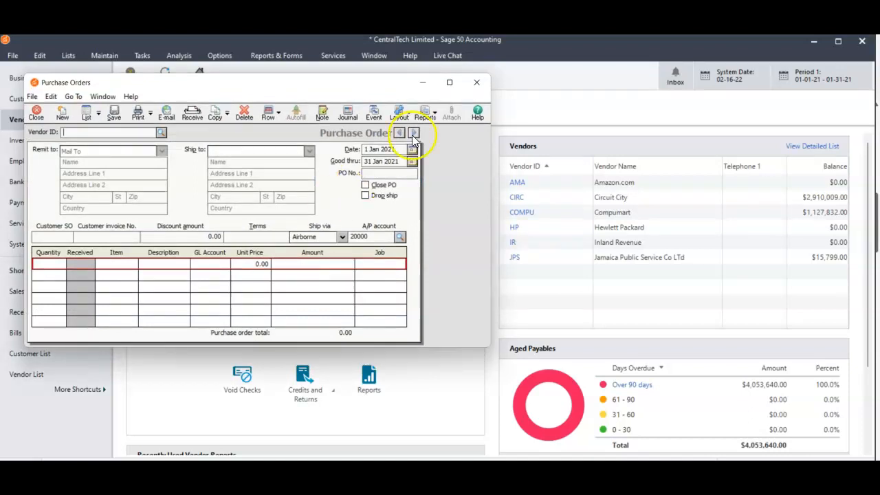
left_click(450, 83)
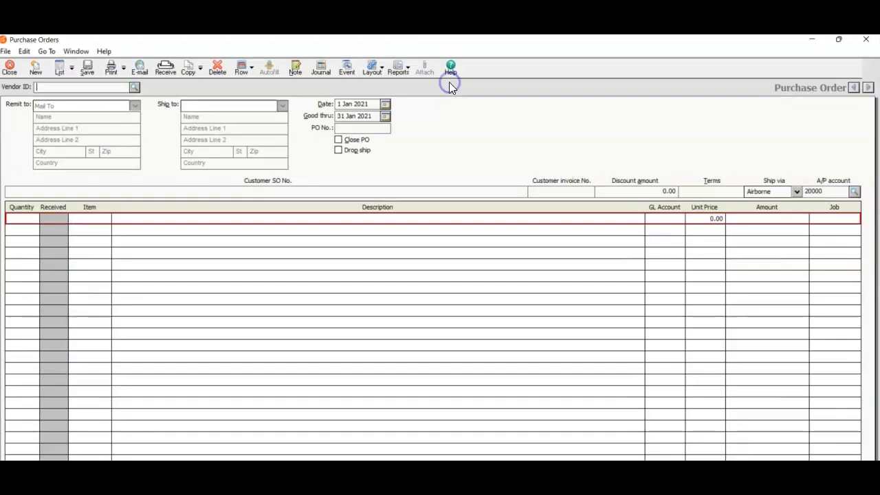
type("int")
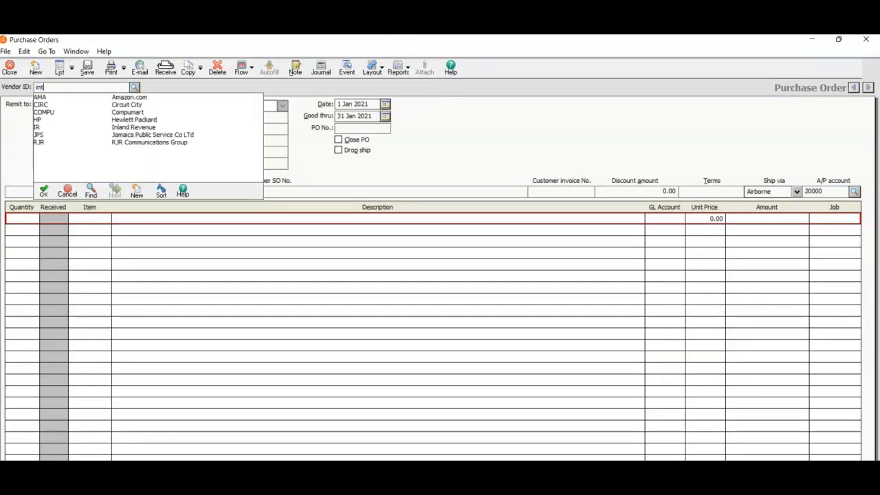
key("Tab")
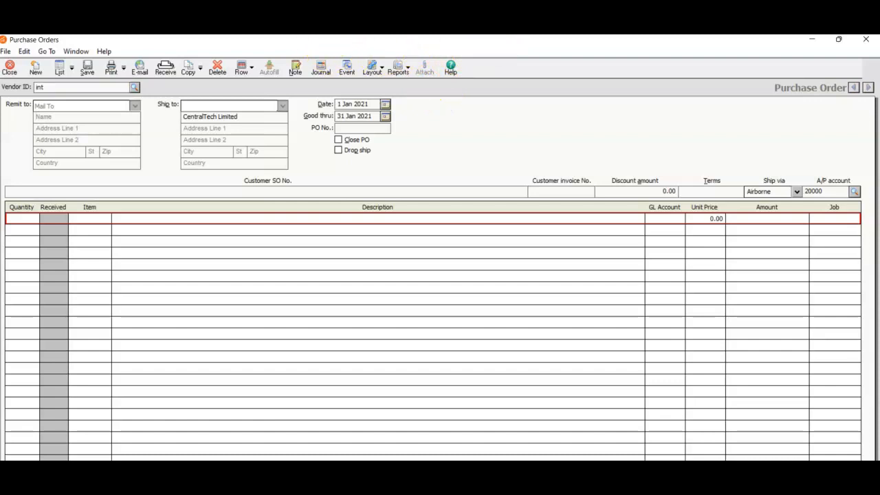
Create a new vendor from the purchase order's vendor lookup with ID INT and name "Intek".
left_click(134, 87)
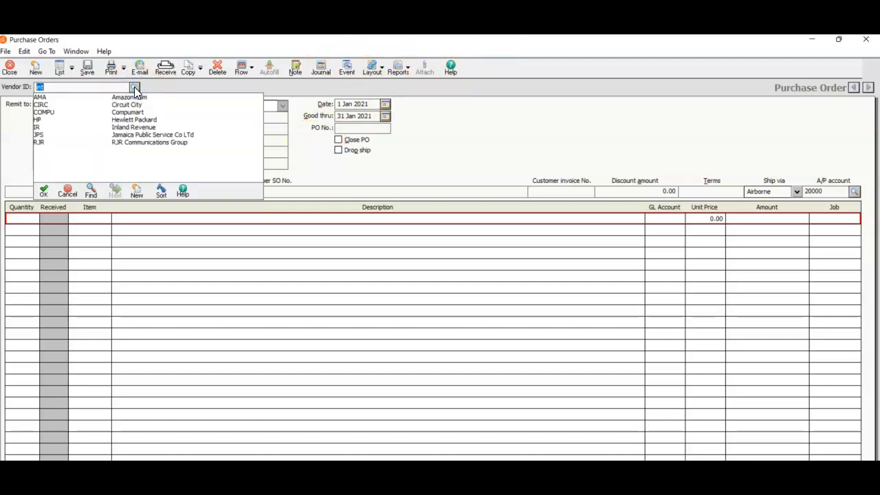
left_click(137, 193)
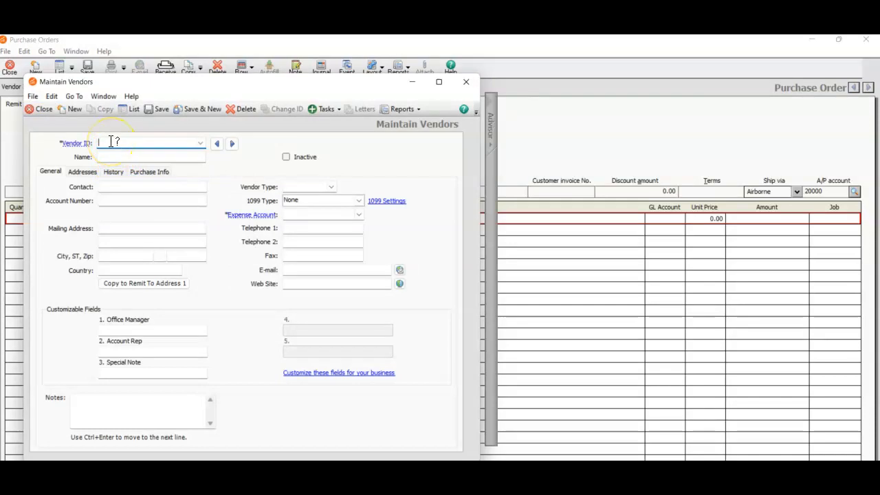
type("T")
key("BackSpace")
type("INT")
key("Tab")
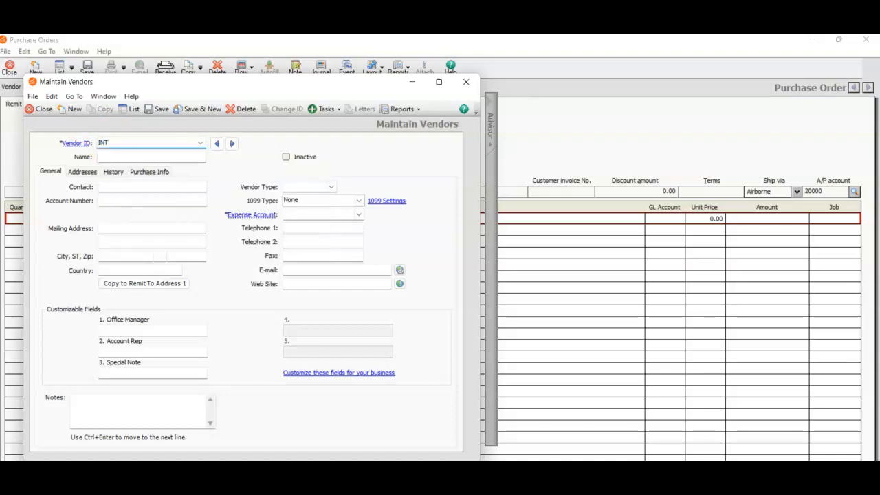
type("Intek")
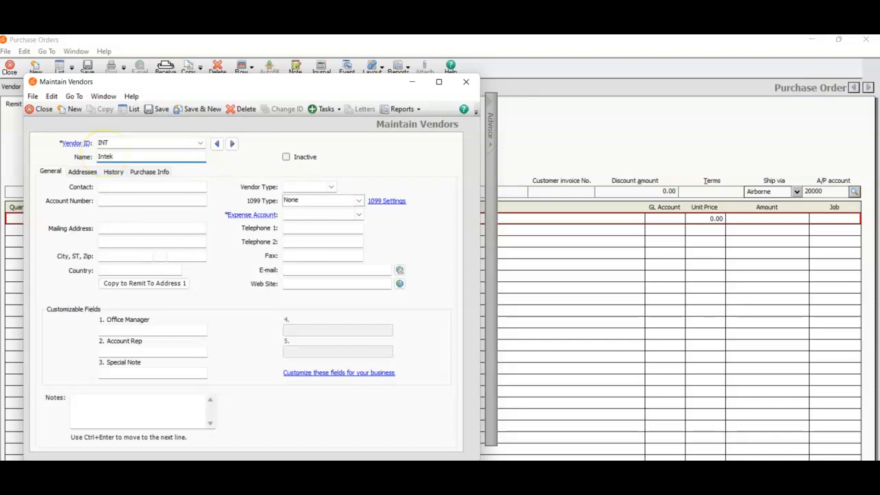
left_click(310, 214)
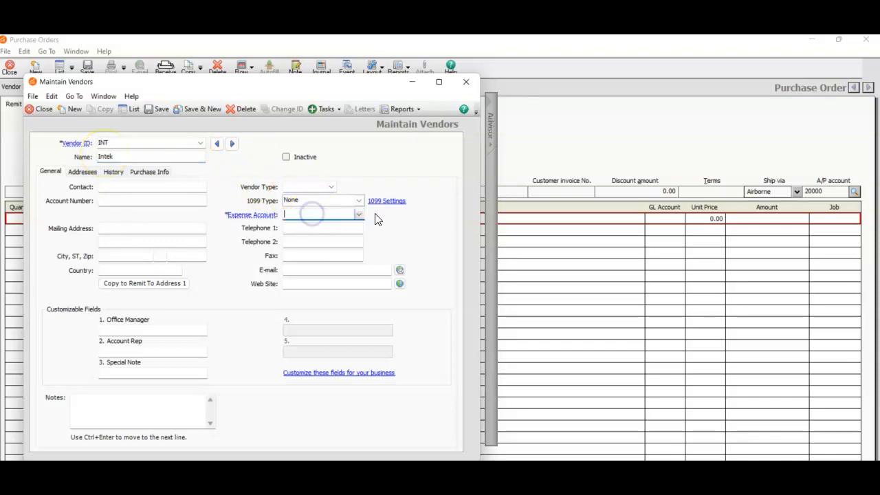
left_click(358, 216)
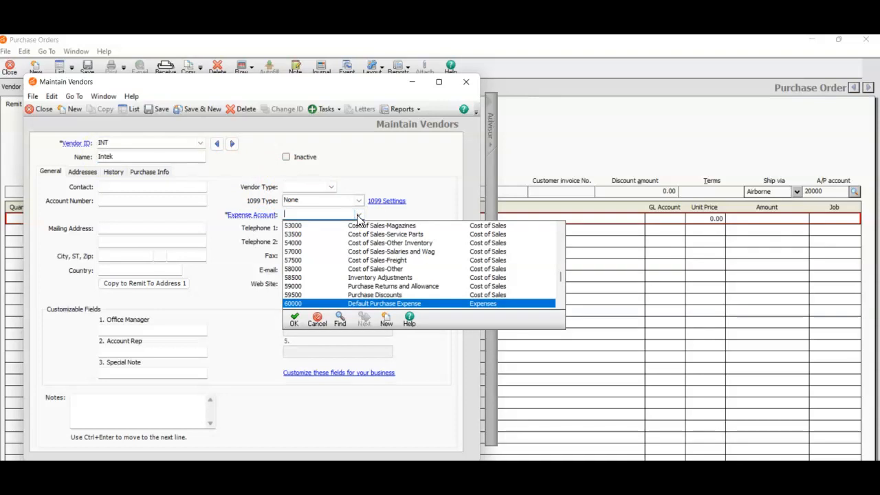
scroll(357, 227, "up", 15)
scroll(429, 252, "up", 9)
left_click(429, 251)
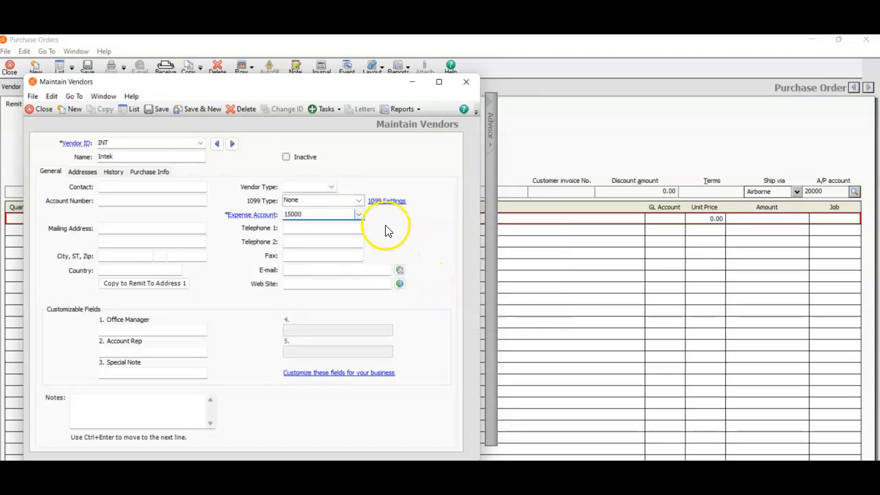
Assign account 12000, Computer Systems-Inventory, as vendor INT's expense account.
left_click(359, 214)
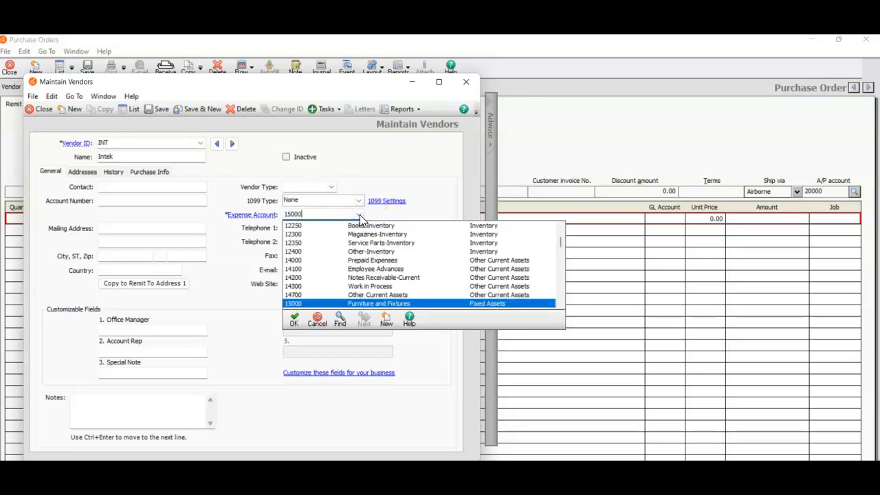
scroll(360, 221, "up", 5)
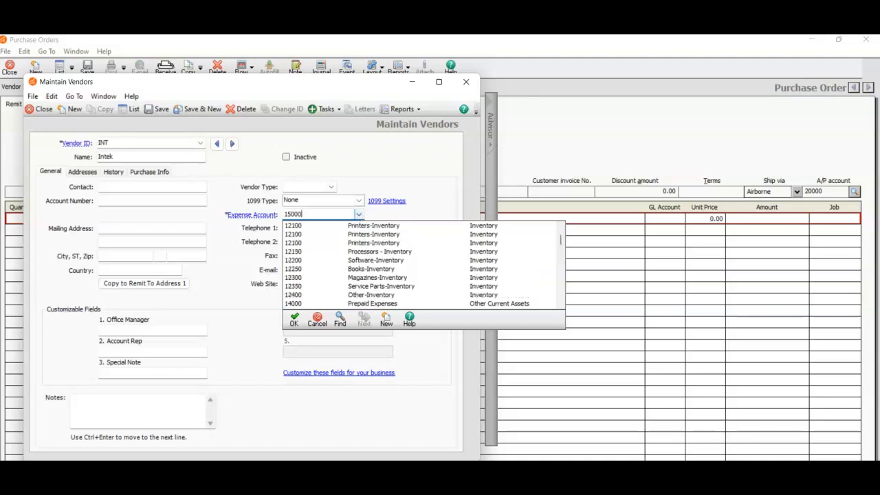
scroll(360, 220, "up", 3)
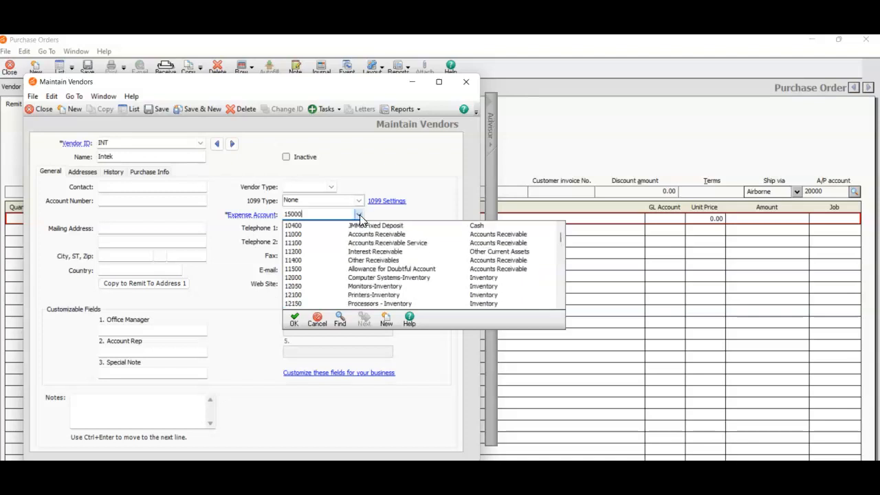
left_click(398, 279)
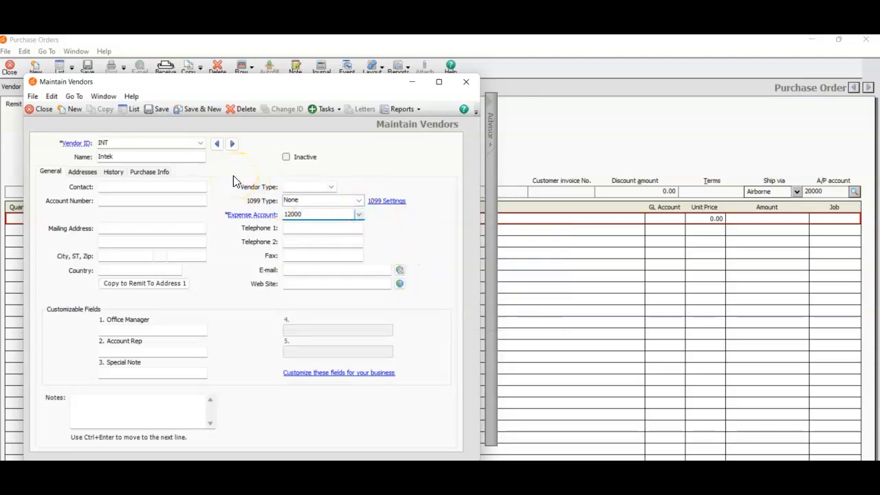
Save and close the new vendor record, and select INT as the vendor on the purchase order.
left_click(163, 112)
left_click(42, 110)
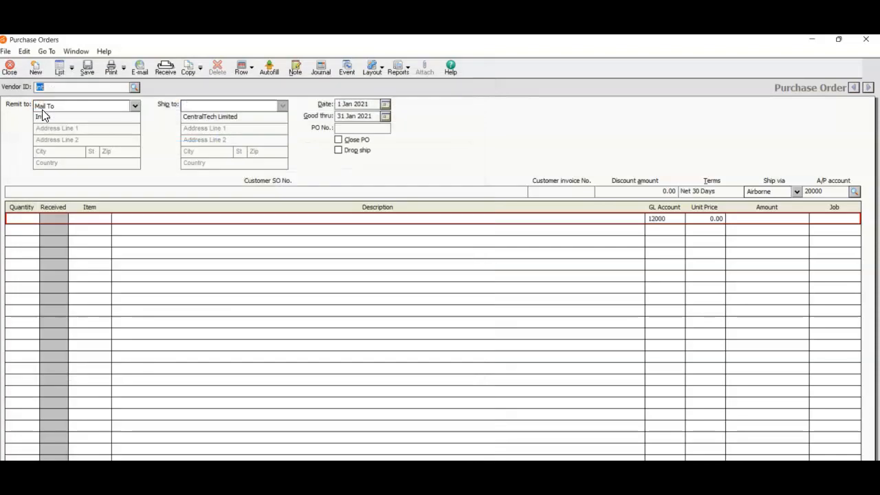
left_click(51, 88)
key("BackSpace")
key("BackSpace")
key("BackSpace")
type("I")
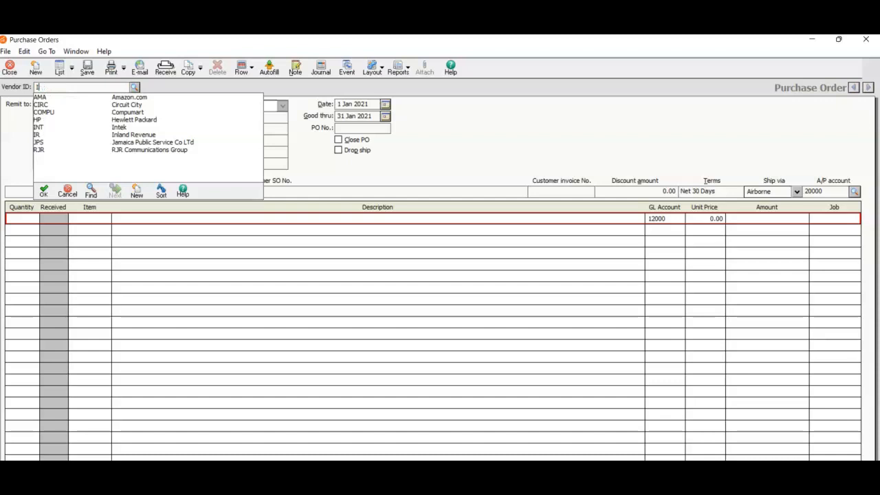
double_click(40, 126)
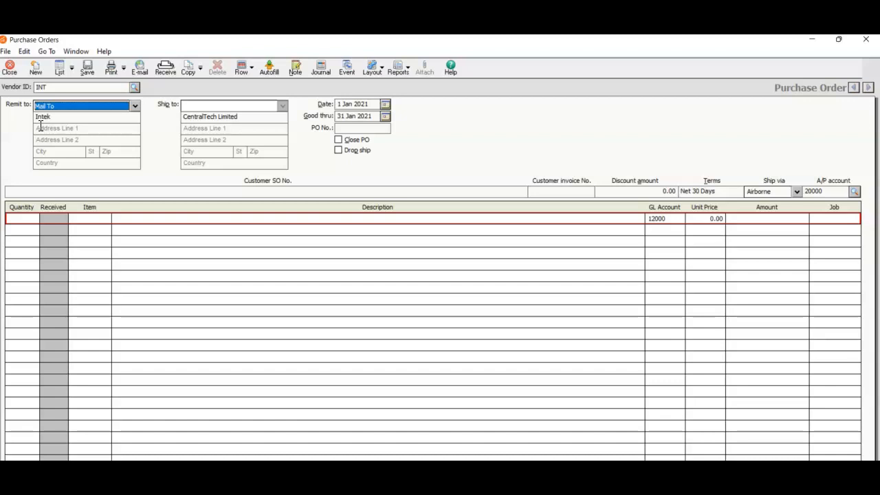
key("Tab")
key("Tab")
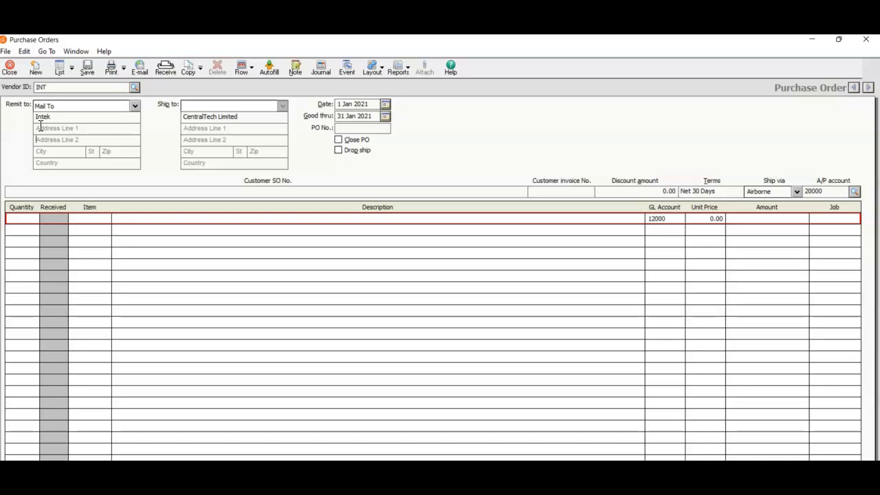
Date the purchase order 6 January 2021 and give it PO number 100.
left_click(254, 130)
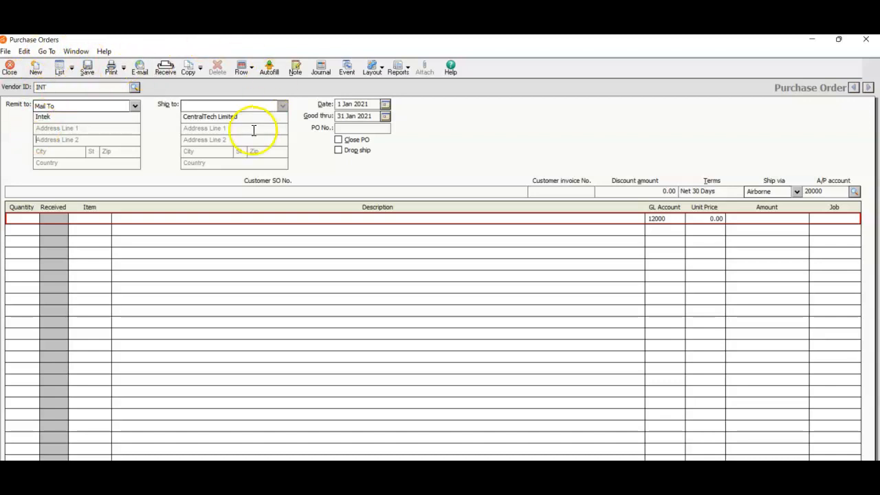
left_click(387, 117)
left_click(390, 102)
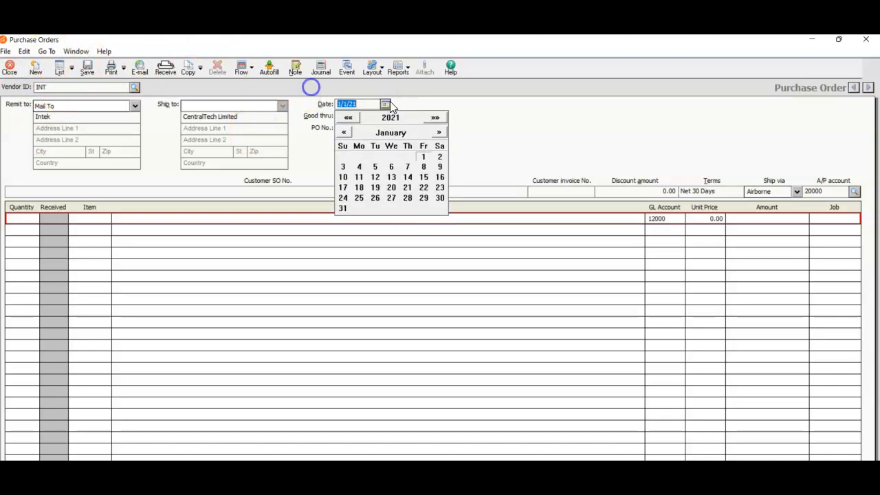
left_click(391, 169)
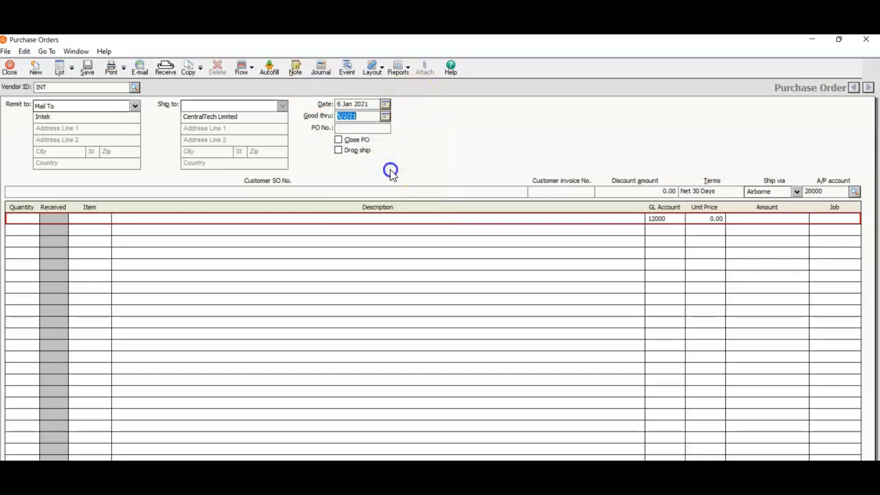
left_click(368, 127)
type("100")
Order 20 units of item 1PROC, Pentium 4 Processor 2 GZ, and save and close the purchase order.
left_click(22, 217)
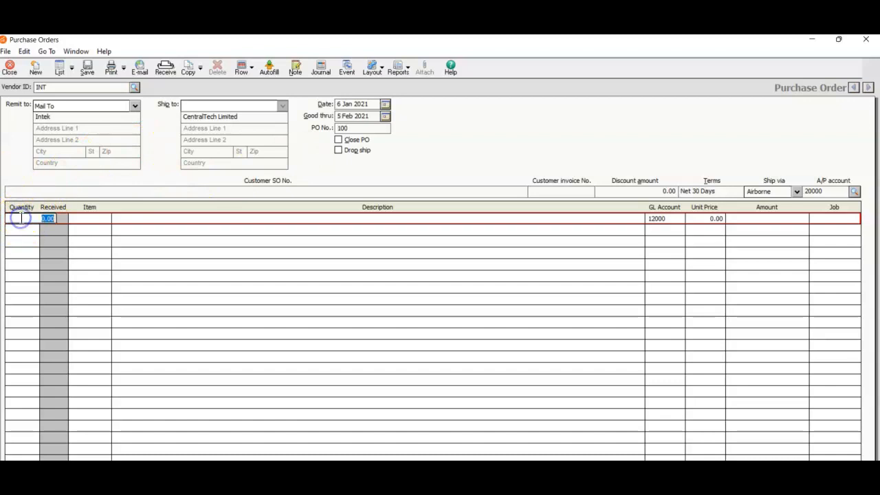
type("20")
key("Tab")
left_click(55, 223)
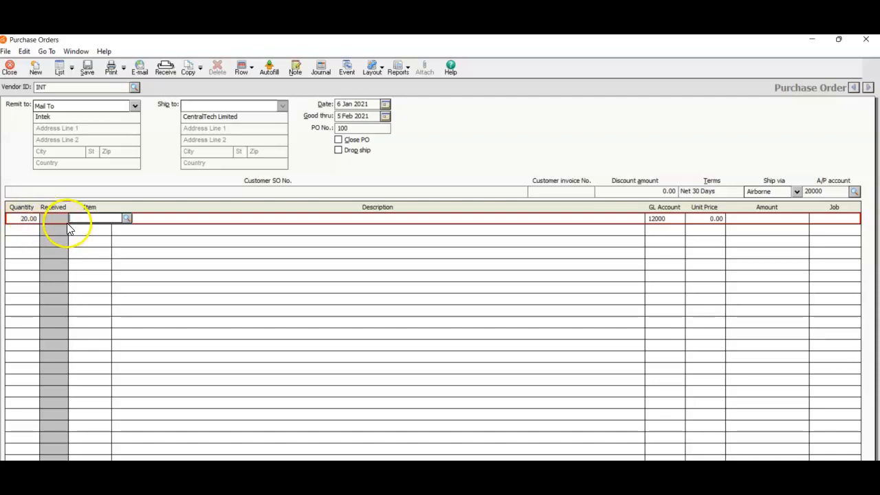
type("1")
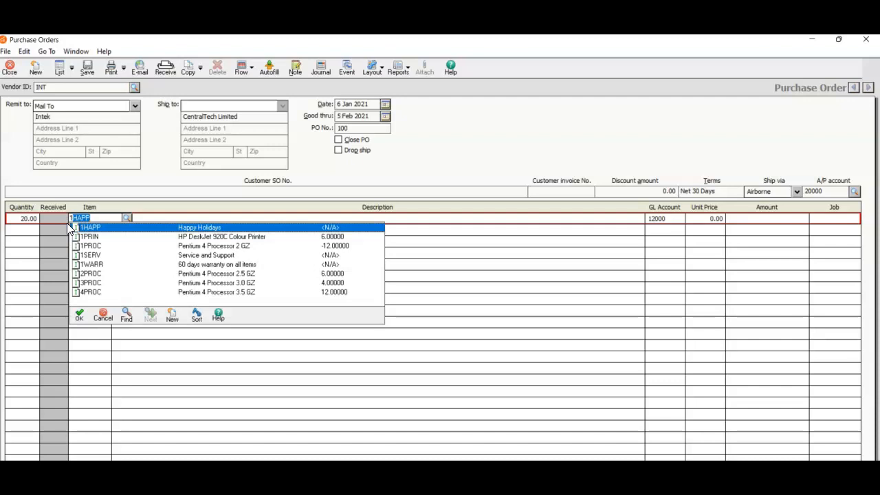
type("pRIN")
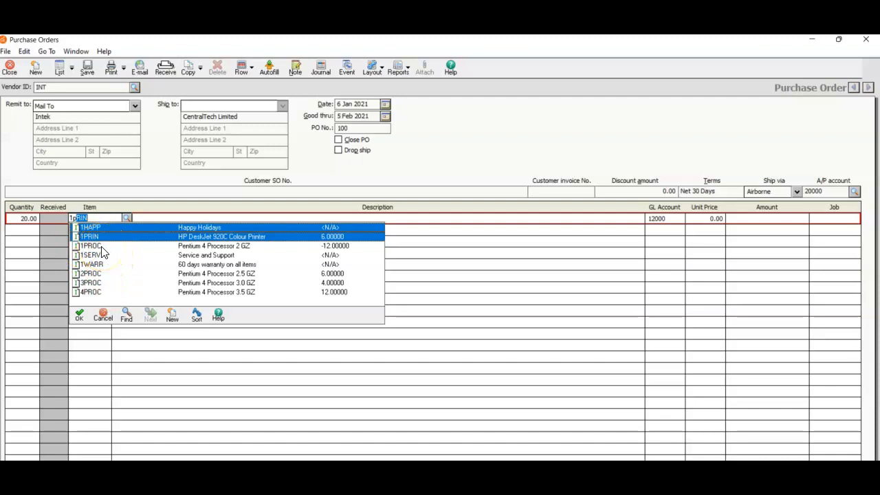
double_click(101, 251)
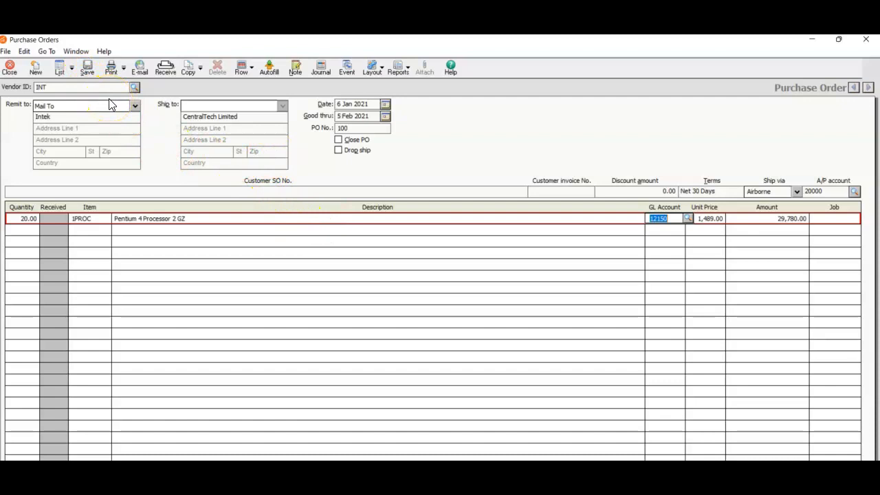
left_click(88, 67)
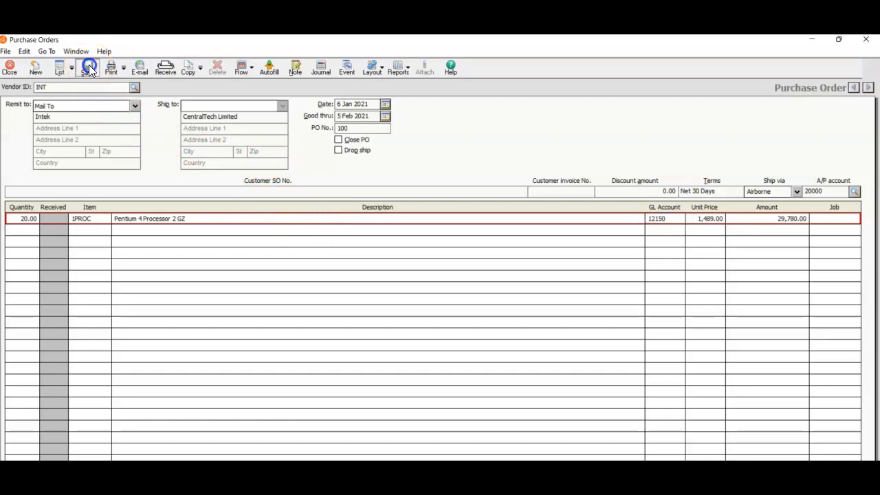
left_click(10, 67)
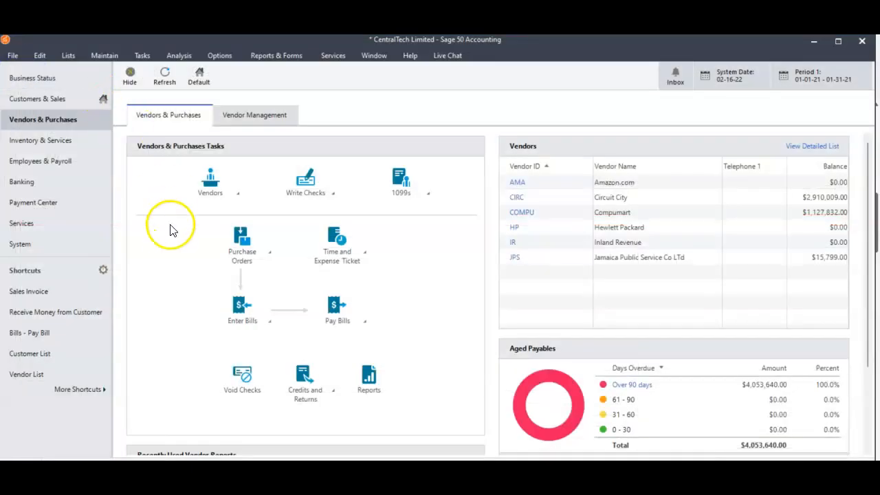
Start a new vendor bill in a maximized window with INT as the vendor.
left_click(240, 308)
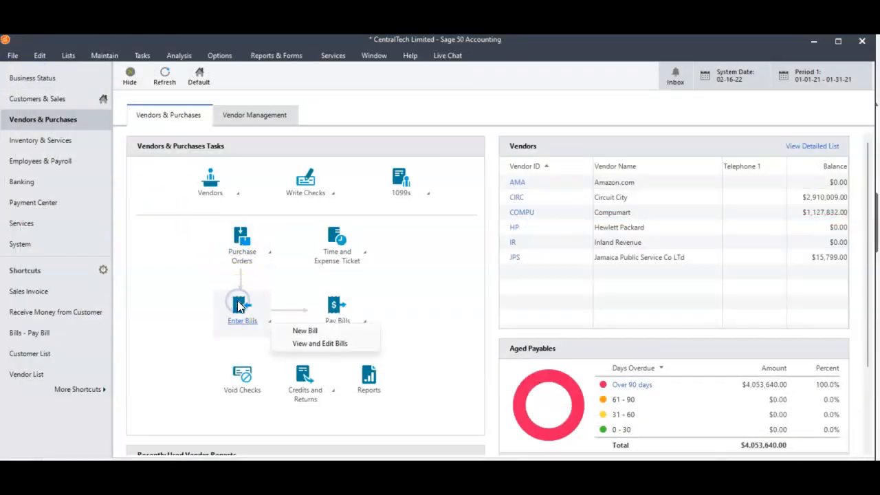
left_click(305, 331)
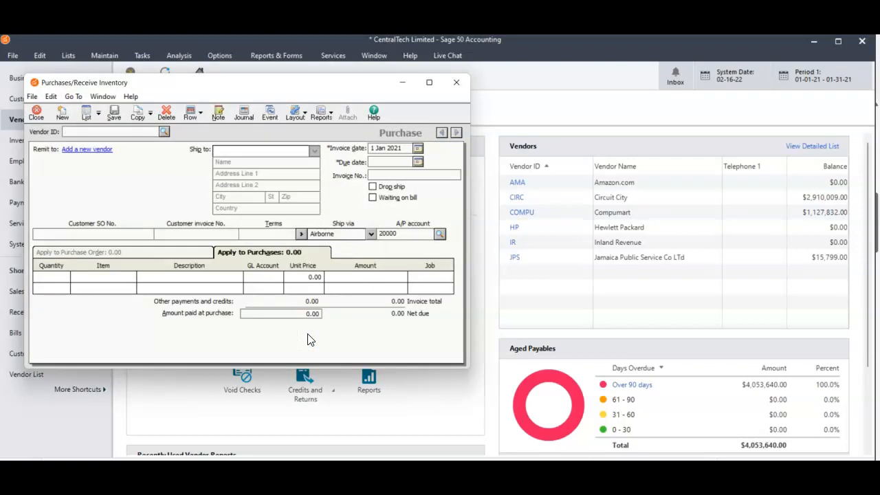
left_click(429, 82)
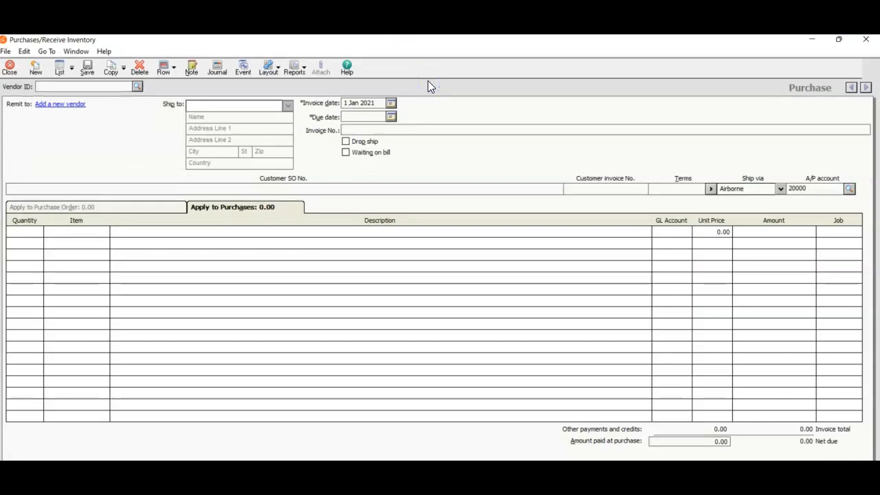
type("INT")
key("Tab")
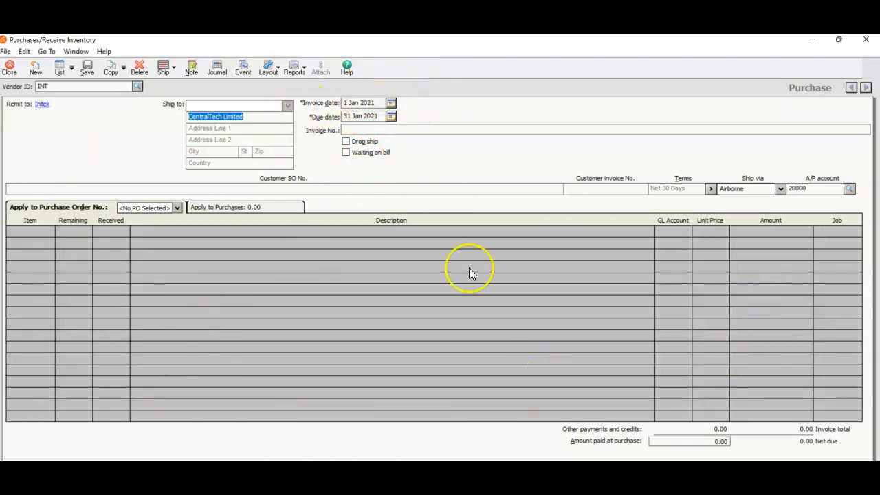
Set the bill's invoice date to 7 January 2021 and its invoice number to 3000.
left_click(390, 103)
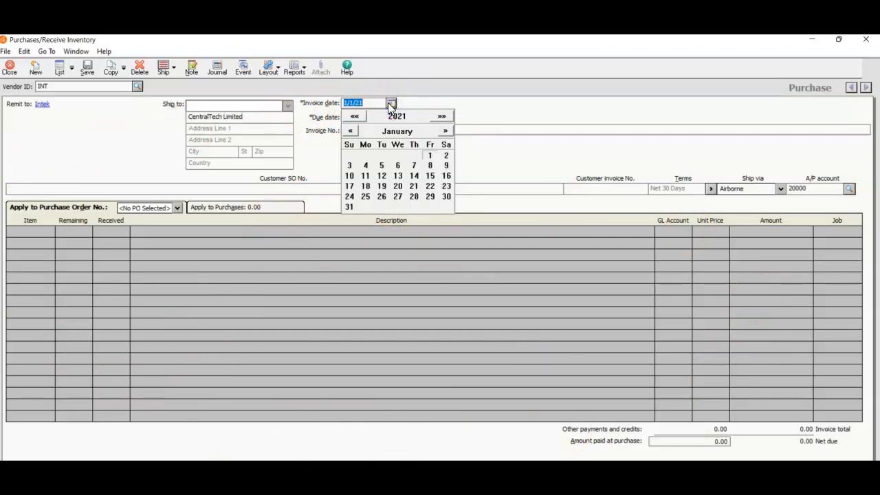
left_click(415, 166)
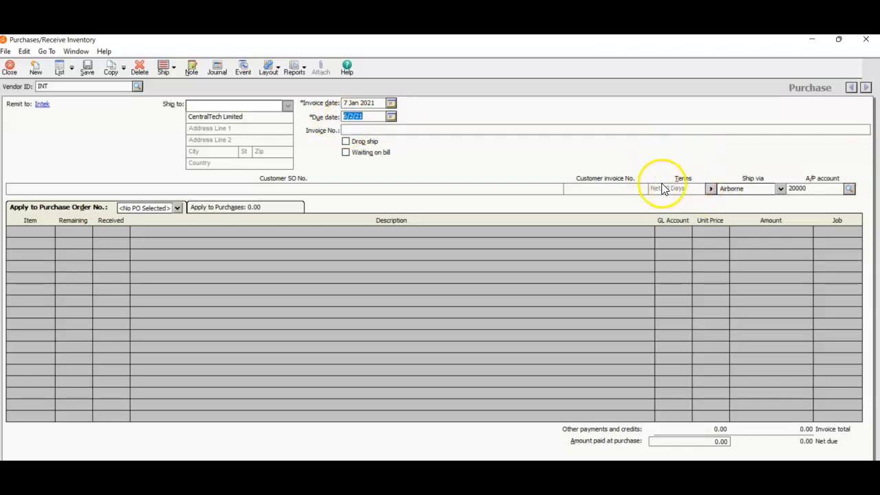
left_click(370, 131)
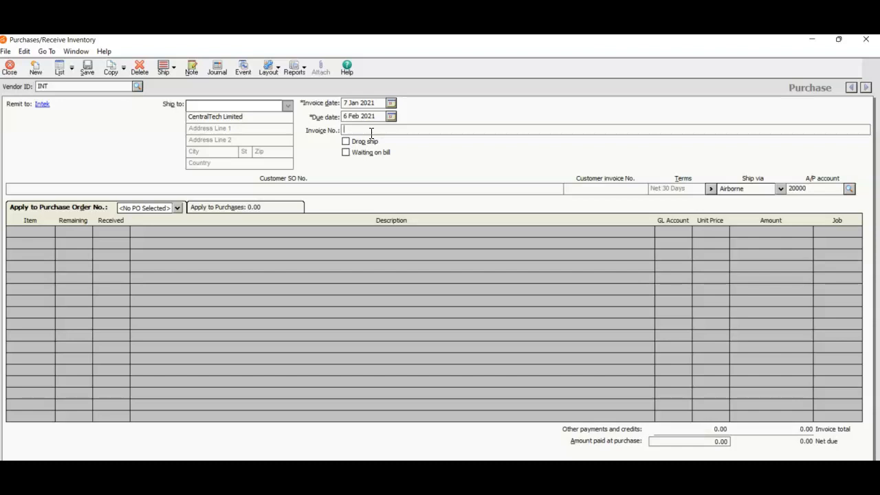
type("3000")
Apply the bill to purchase order 100 with 20 units of 1PROC received, and save and close it.
left_click(177, 209)
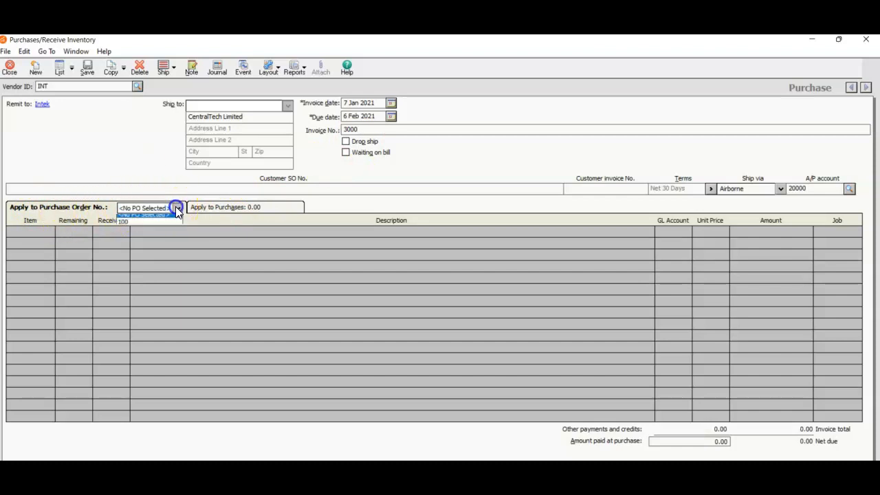
left_click(155, 226)
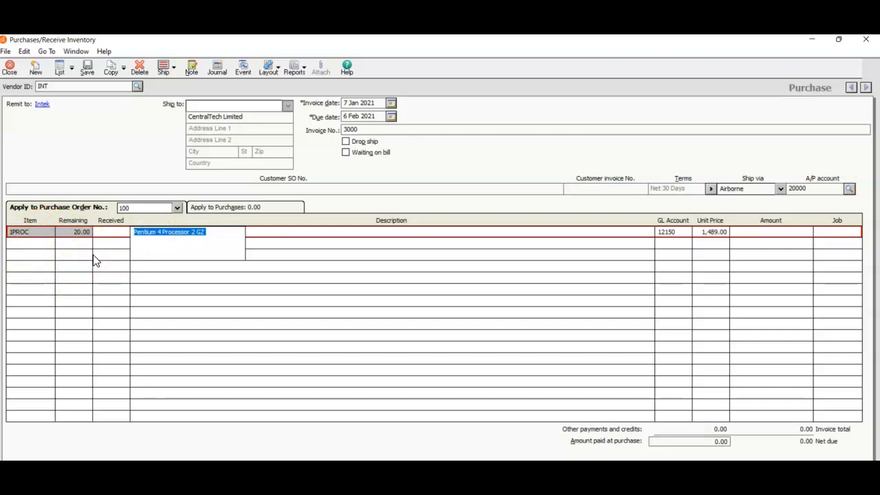
left_click(113, 240)
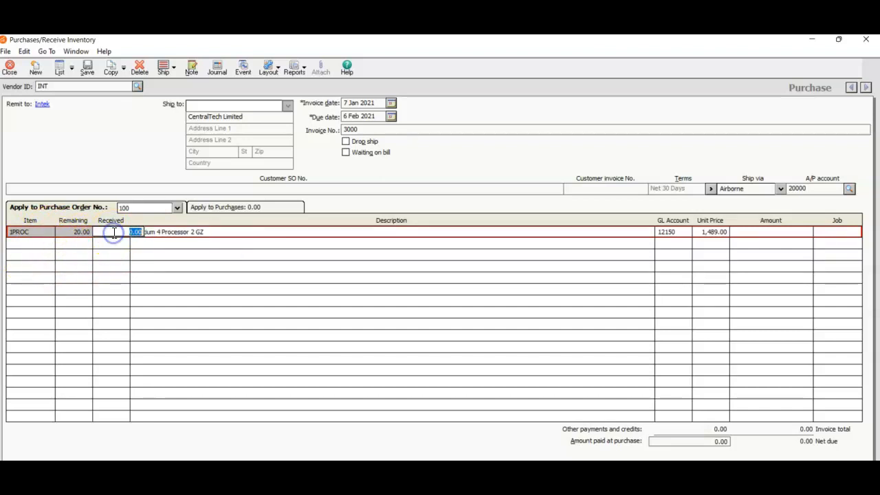
type("20")
key("Tab")
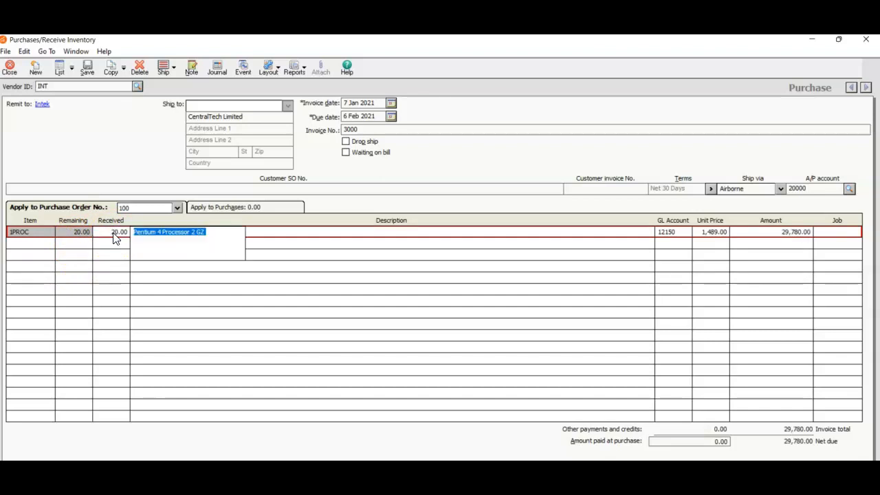
key("Tab")
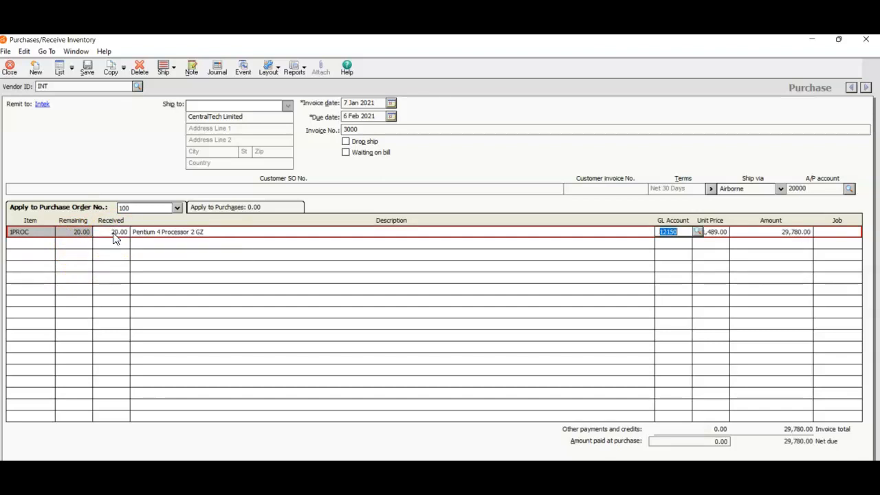
key("Tab")
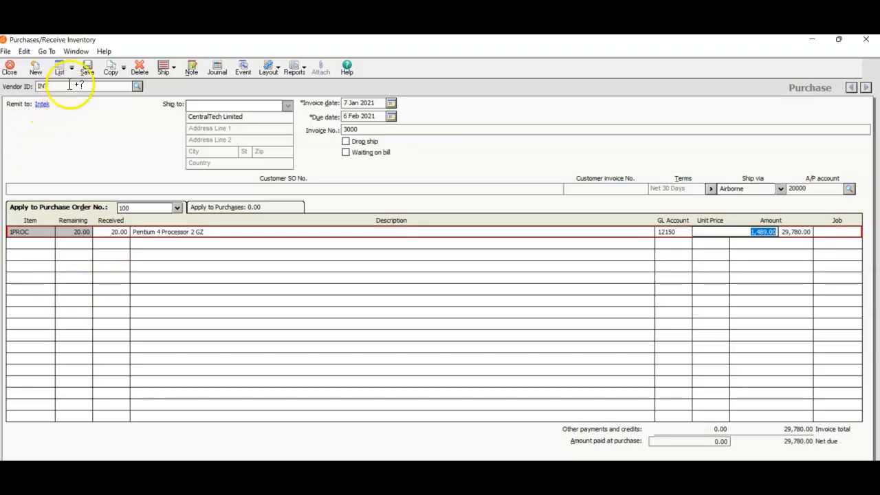
left_click(87, 71)
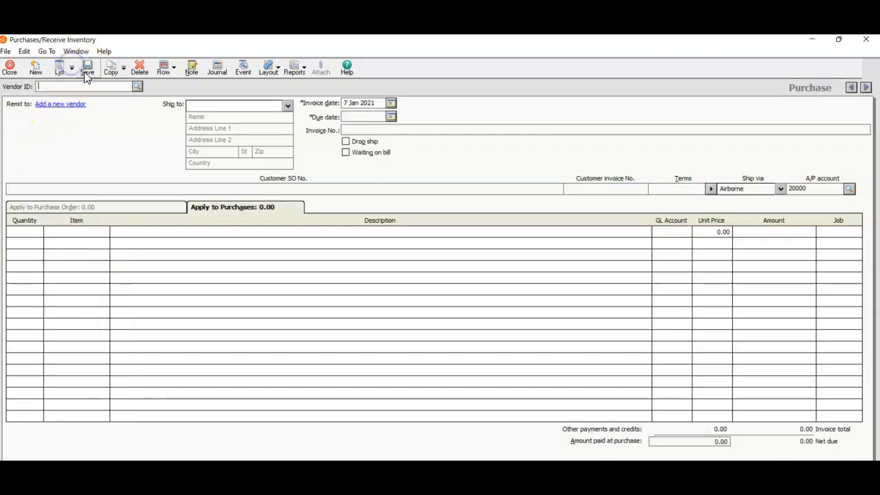
left_click(11, 70)
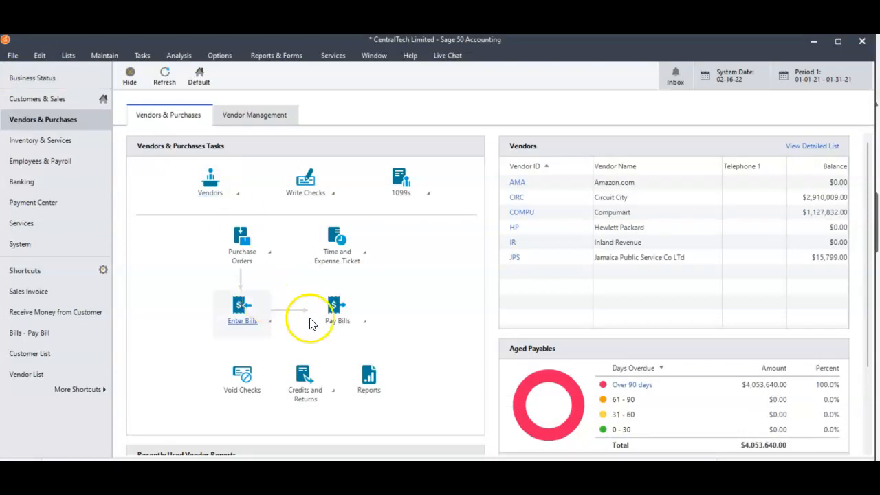
Start a bill payment to vendor INT.
mouse_move(336, 308)
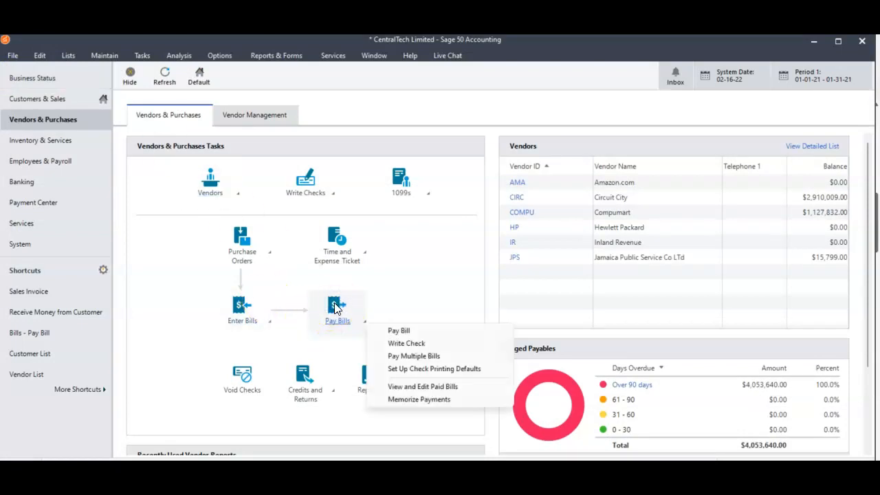
left_click(397, 331)
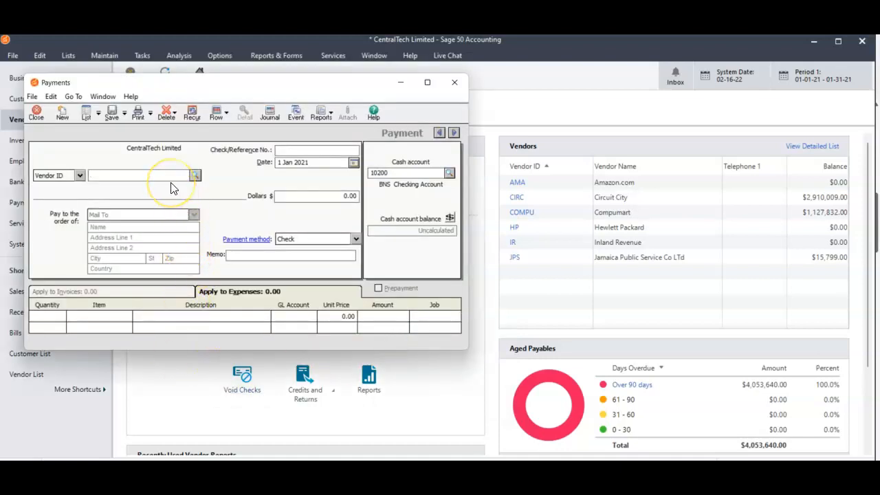
type("int")
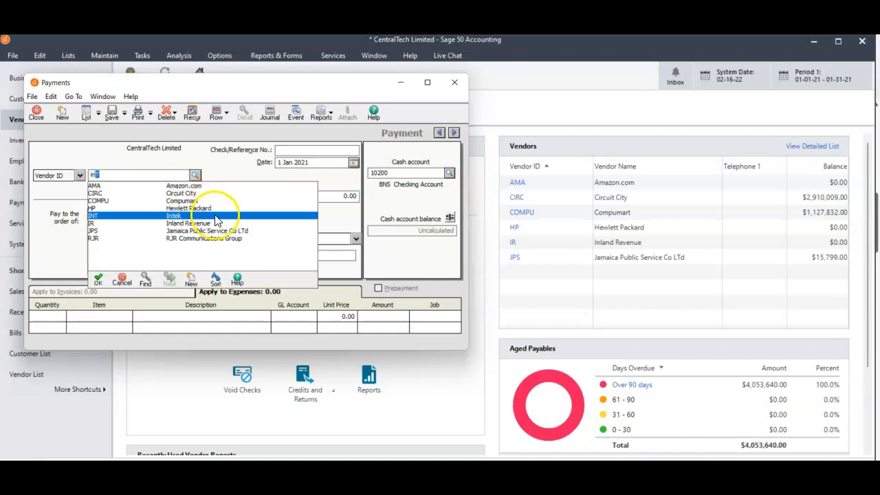
key("Tab")
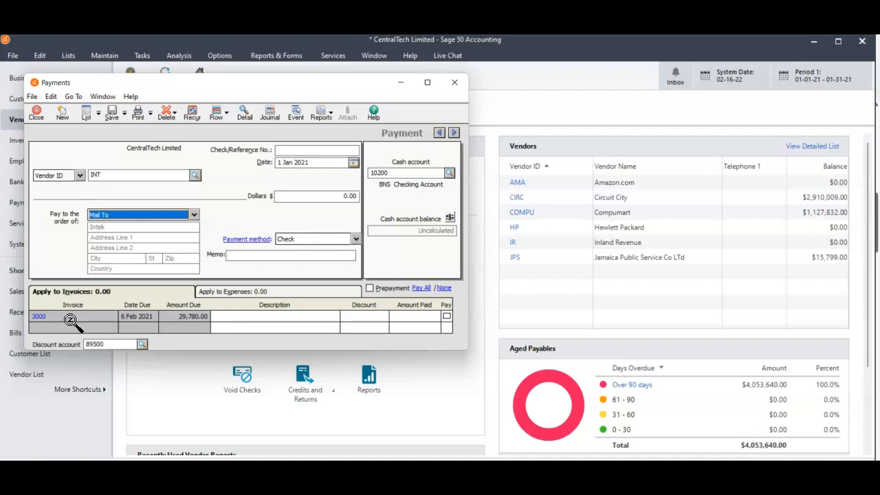
Set the INT payment's check number to 5299 and its date to 22 January 2021.
left_click(292, 152)
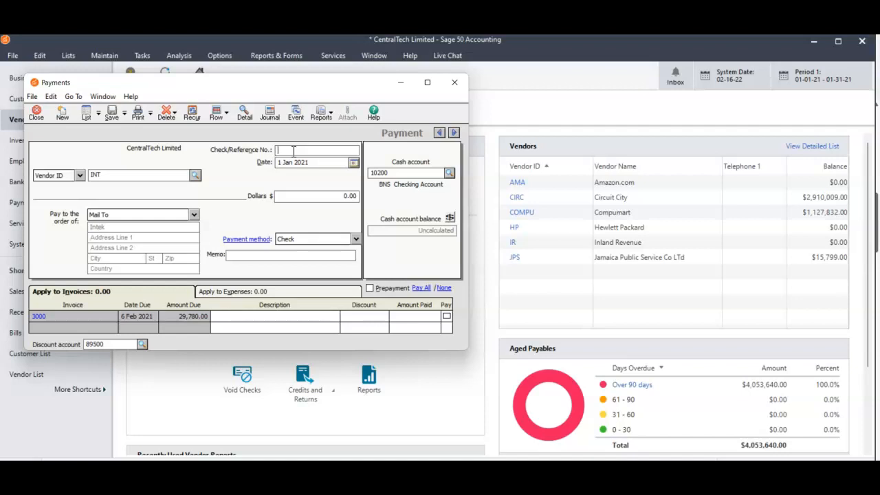
type("5299")
left_click(353, 162)
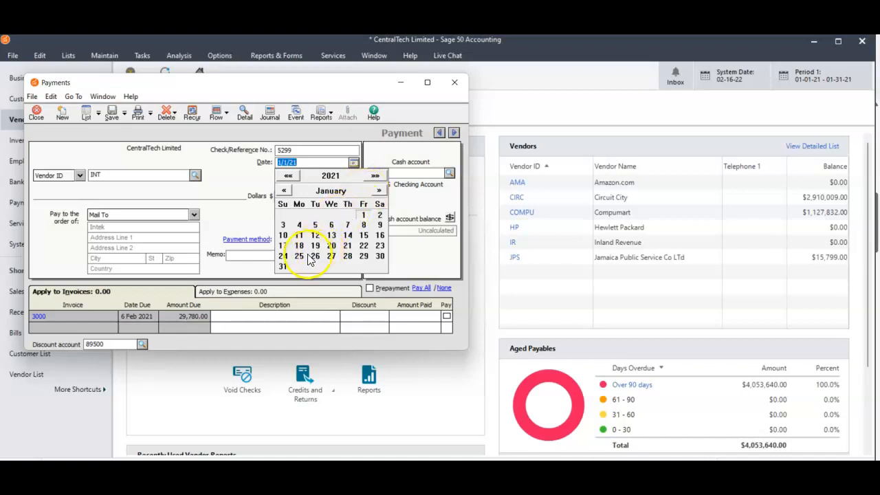
left_click(363, 248)
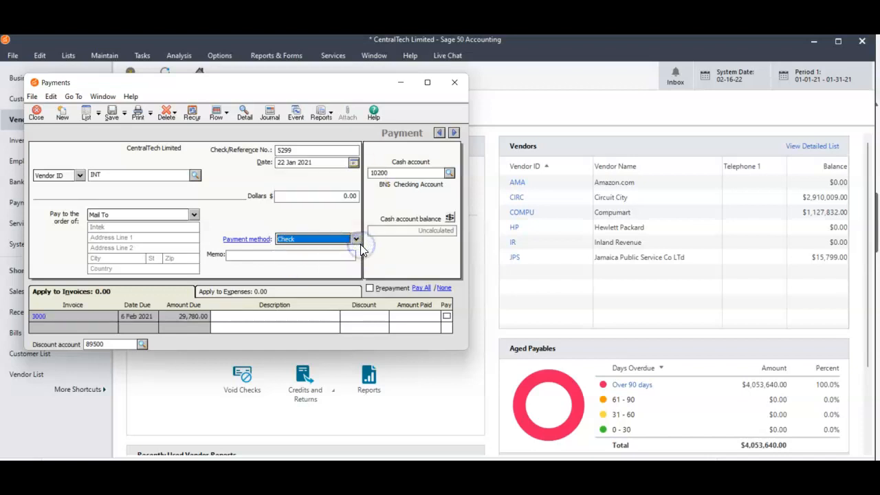
Mark invoice 3000 for payment in full, with 29,780.00 as the amount paid.
left_click(342, 197)
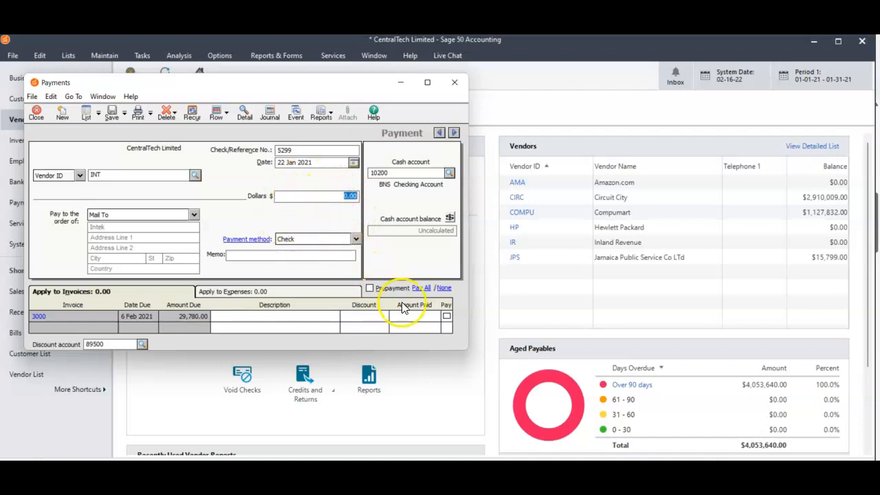
left_click(446, 317)
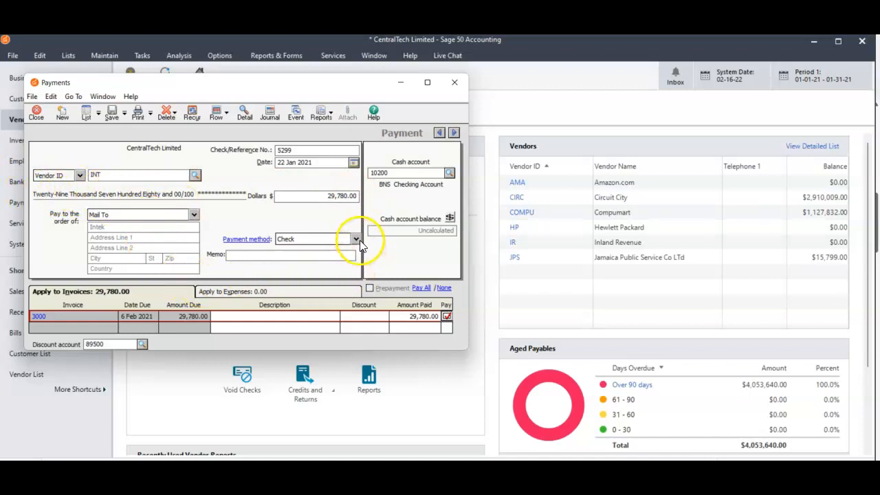
left_click(274, 256)
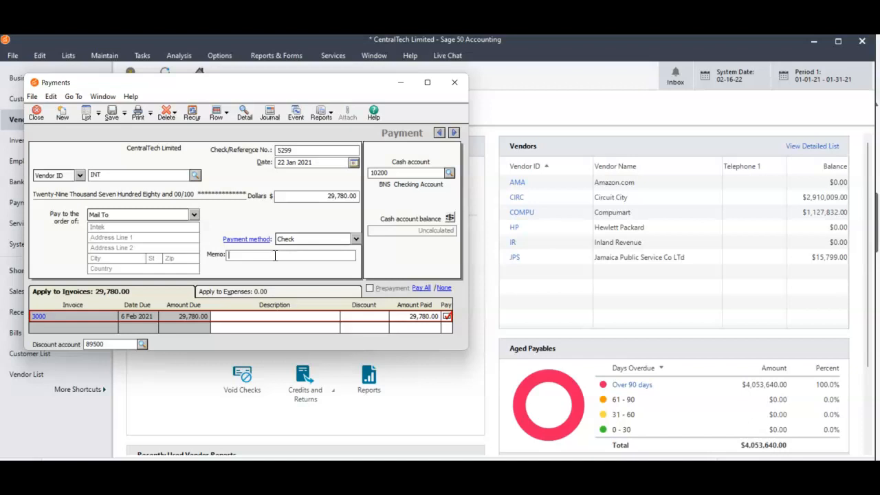
Compare the payment's expense allocation lines and their GL account with its invoice allocation.
left_click(303, 292)
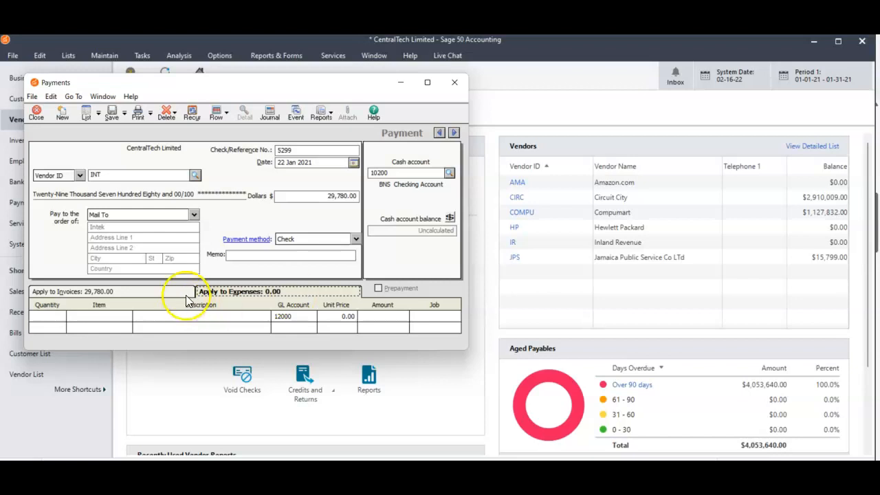
left_click(157, 292)
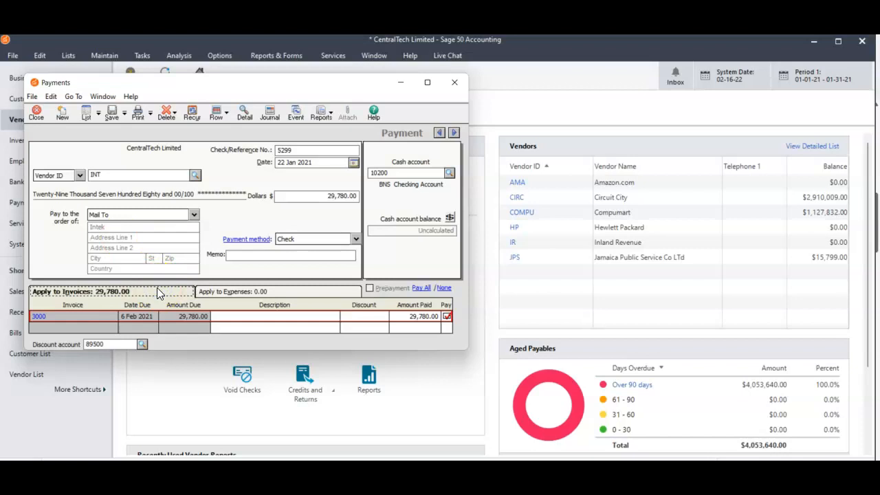
left_click(231, 293)
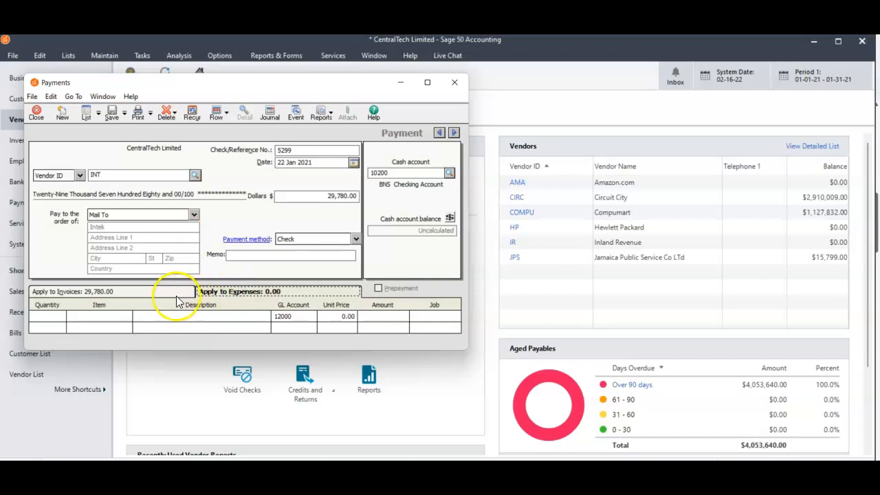
left_click(296, 324)
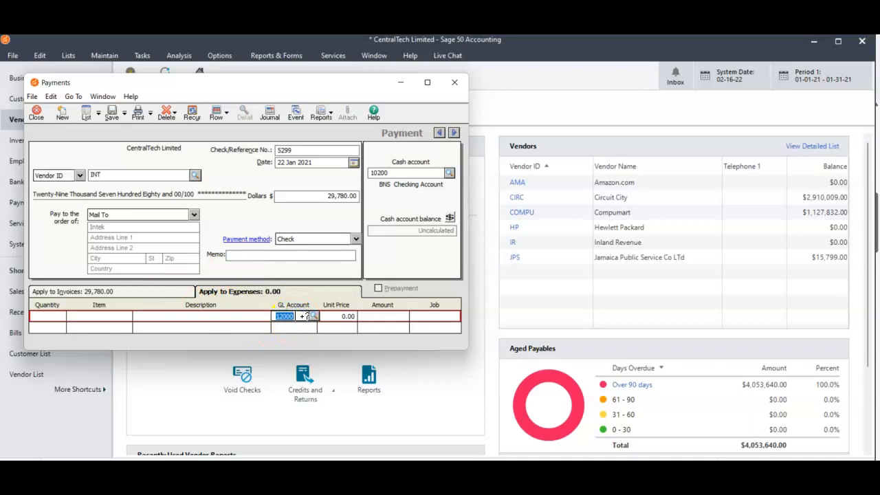
left_click(148, 291)
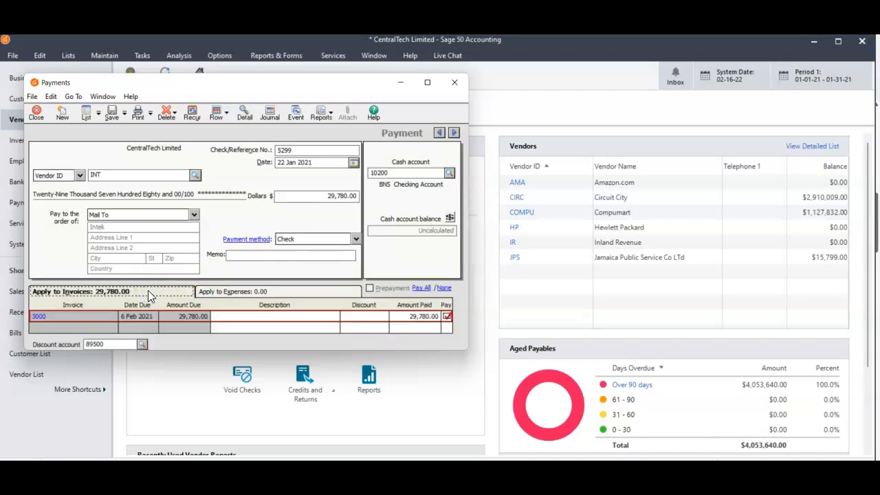
Save the payment to INT and close the payment window.
left_click(112, 116)
left_click(36, 115)
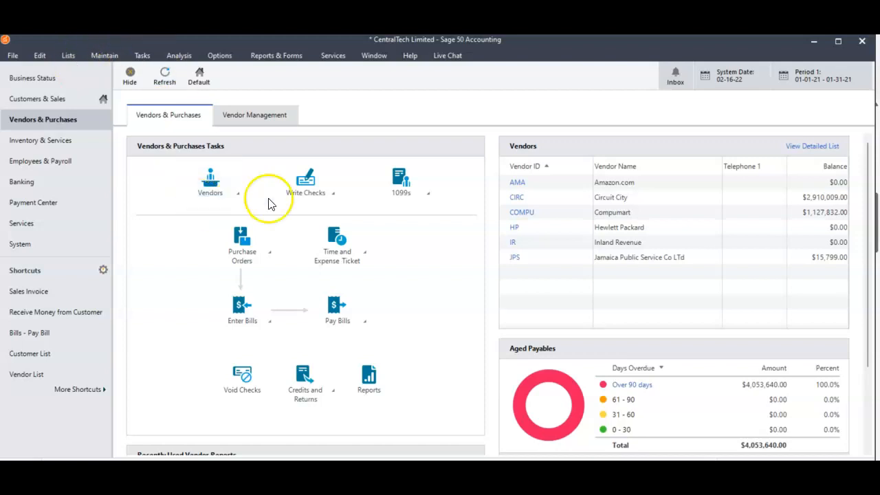
Open the available options for paying bills.
left_click(333, 315)
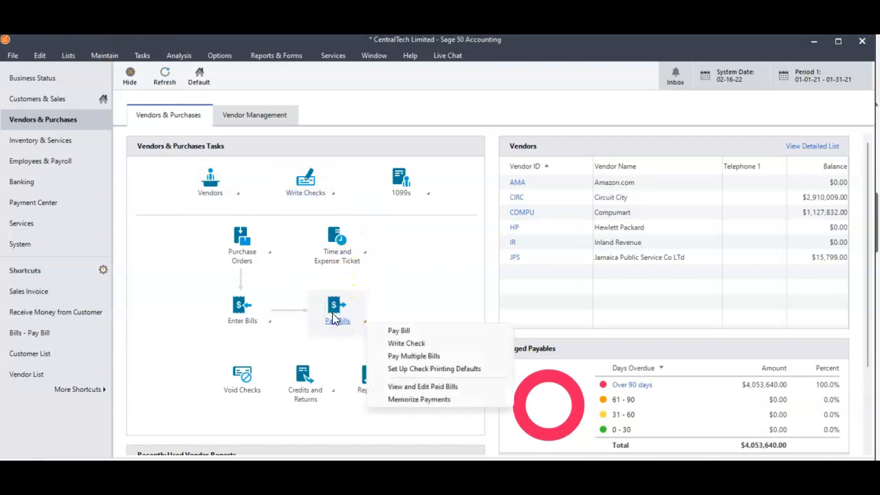